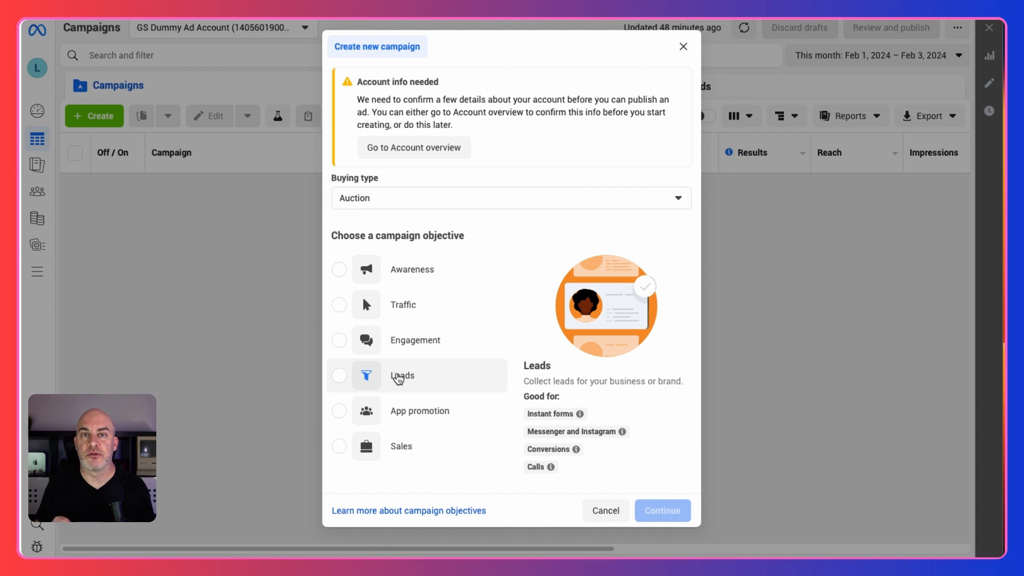
- Create a campaign with the Traffic objective using the Manual traffic campaign setup, and dismiss the Leads campaign recommendation
{"action": "left_click", "coordinate": [390, 302]}
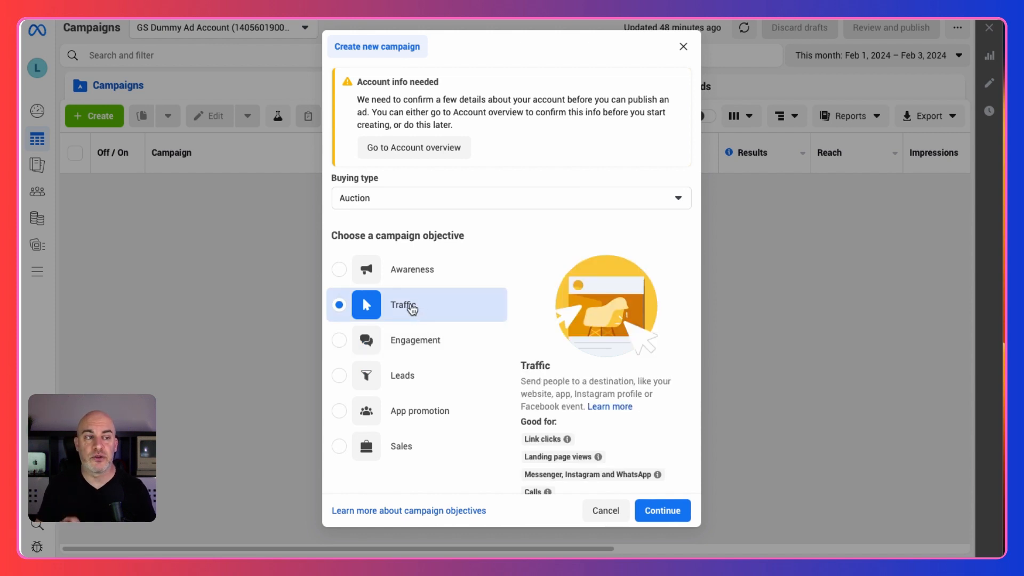
{"action": "left_click", "coordinate": [663, 514]}
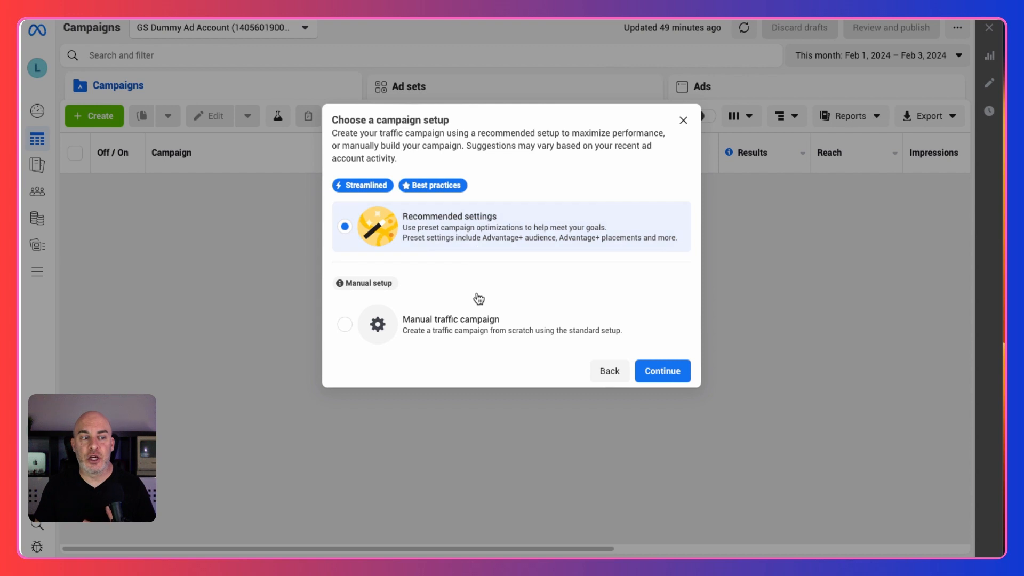
{"action": "left_click", "coordinate": [476, 325]}
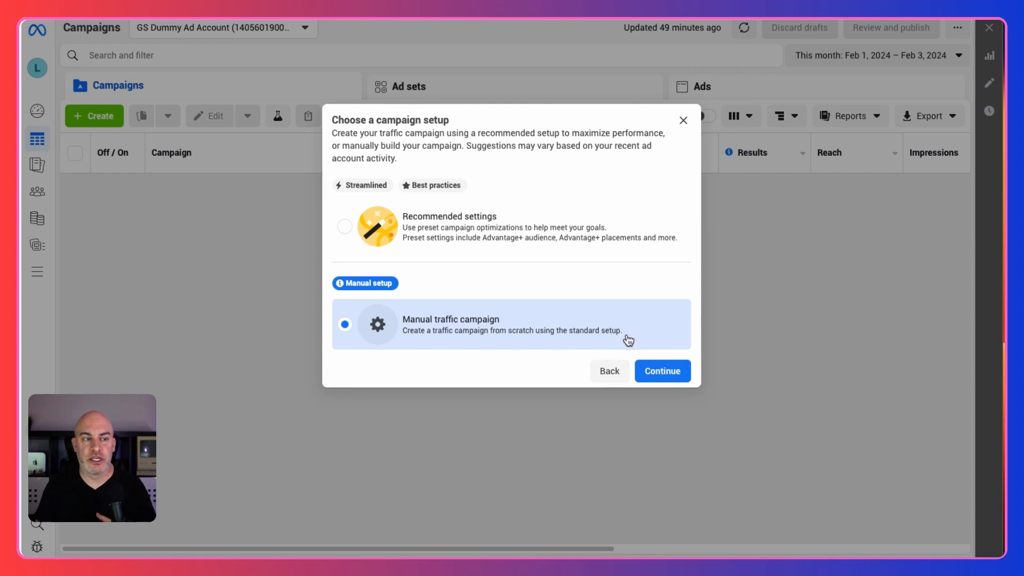
{"action": "left_click", "coordinate": [659, 371]}
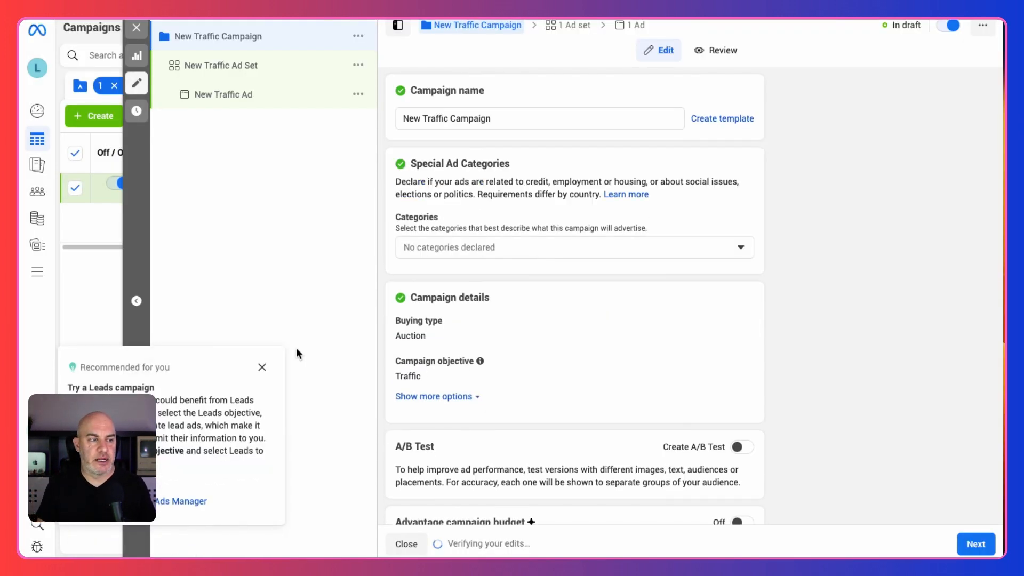
{"action": "left_click", "coordinate": [262, 367]}
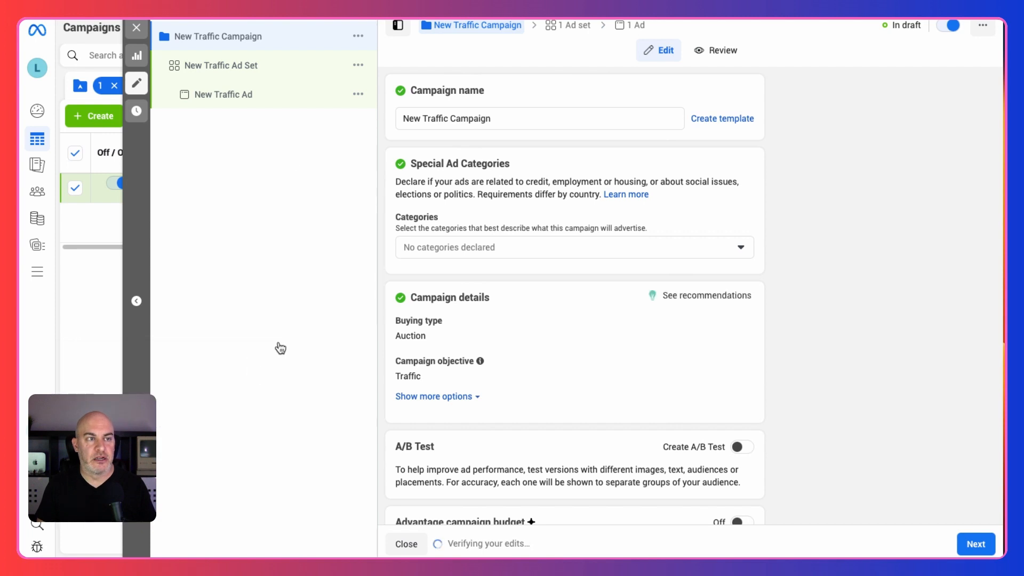
- Rename the new campaign with the listed property's street address in capital letters
{"action": "double_click", "coordinate": [480, 119]}
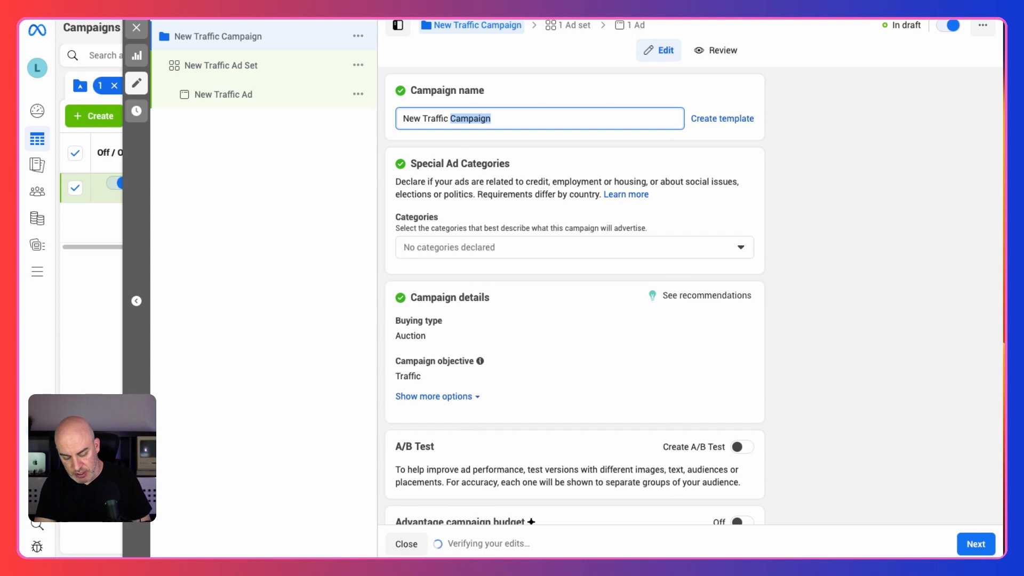
{"action": "key", "text": "super+a"}
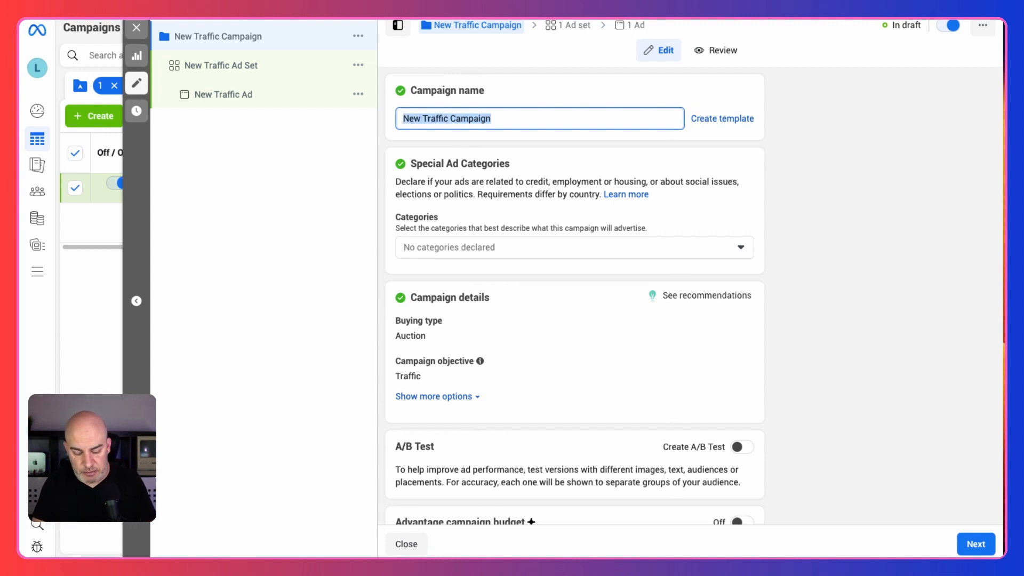
{"action": "type", "text": "123 FORE"}
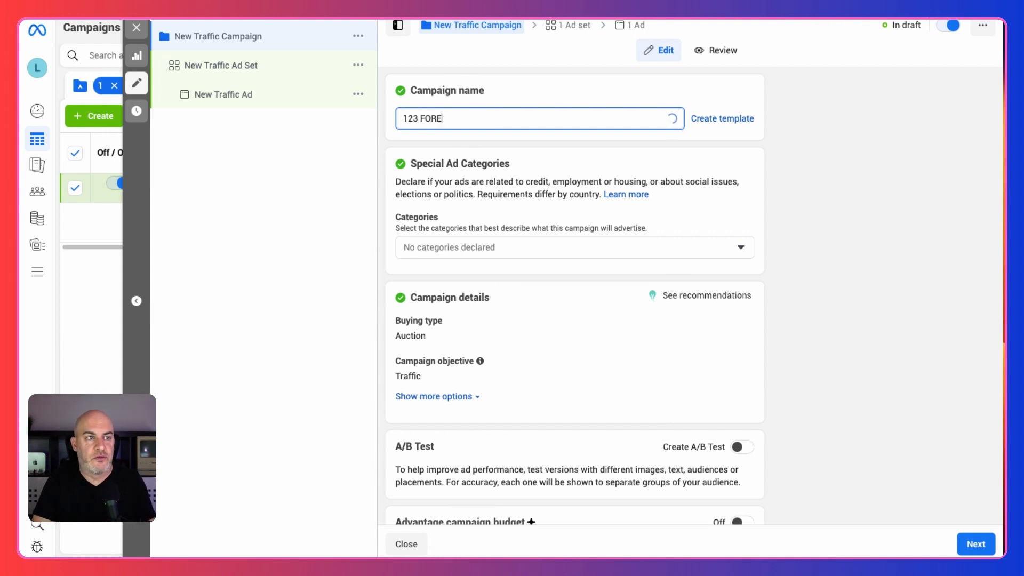
{"action": "type", "text": "ST LANE"}
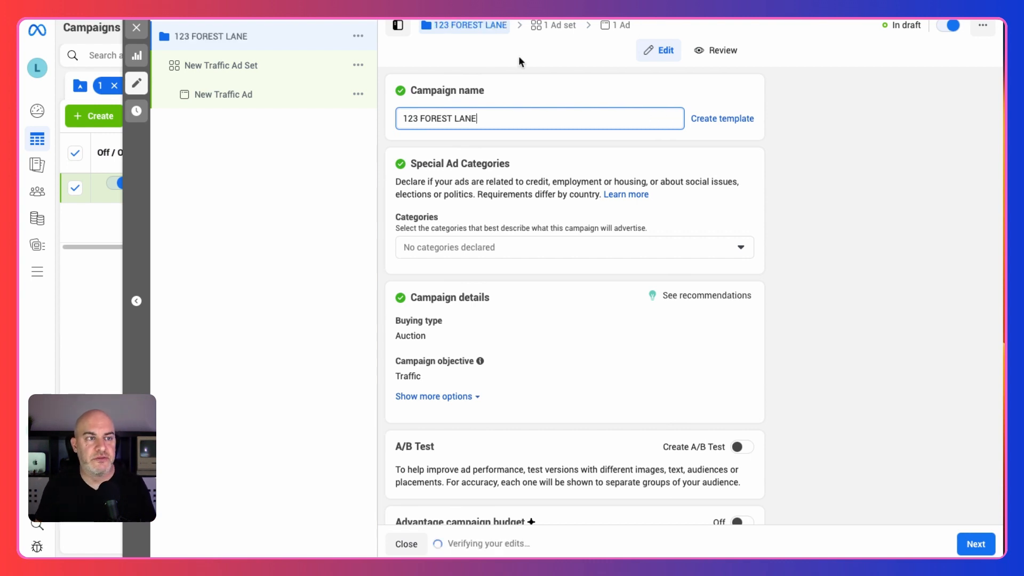
- Declare Housing as the campaign's special ad category and continue to the ad set settings
{"action": "scroll", "coordinate": [593, 359], "scroll_direction": "down", "scroll_amount": 1}
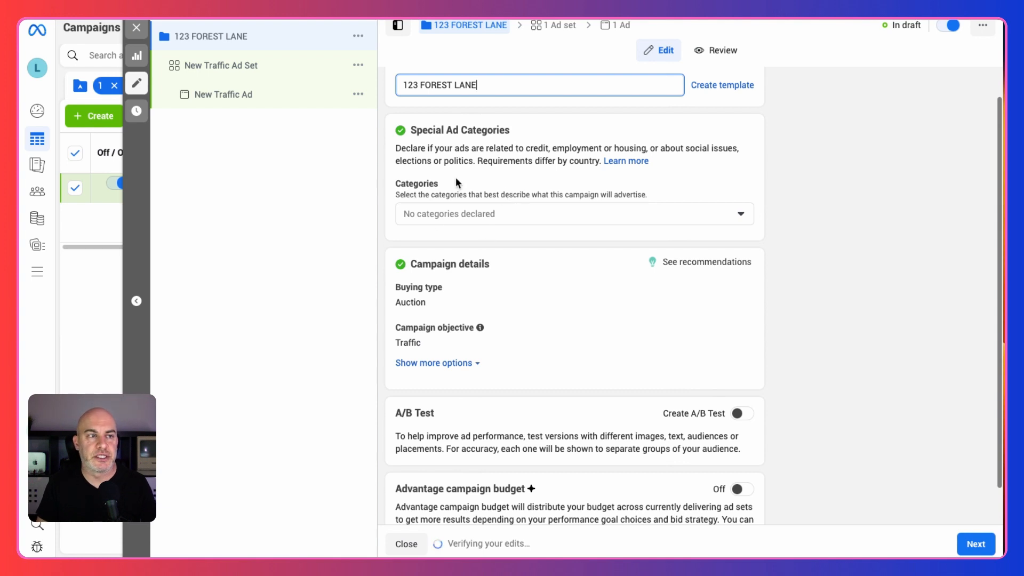
{"action": "left_click", "coordinate": [532, 213]}
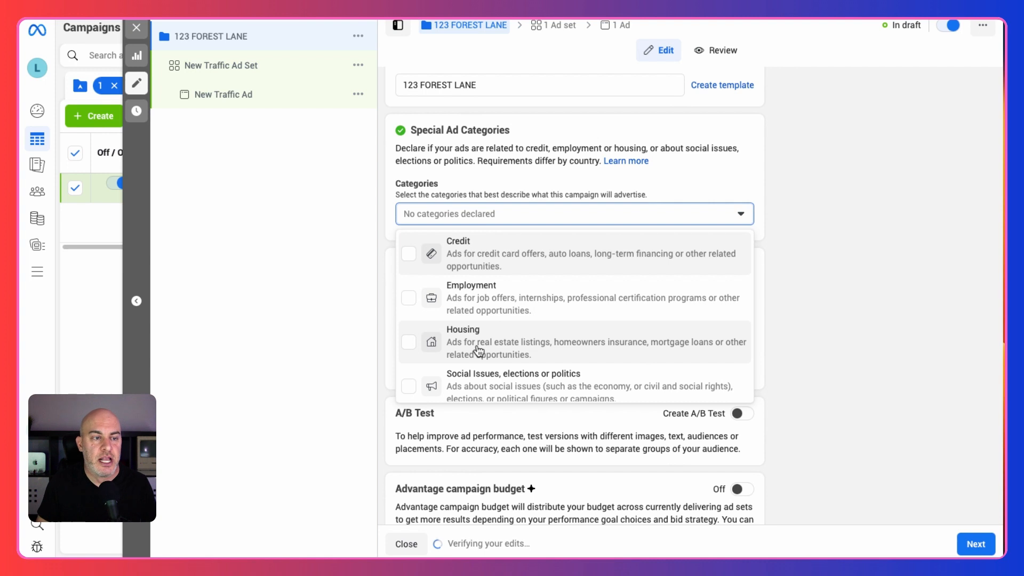
{"action": "left_click", "coordinate": [409, 349]}
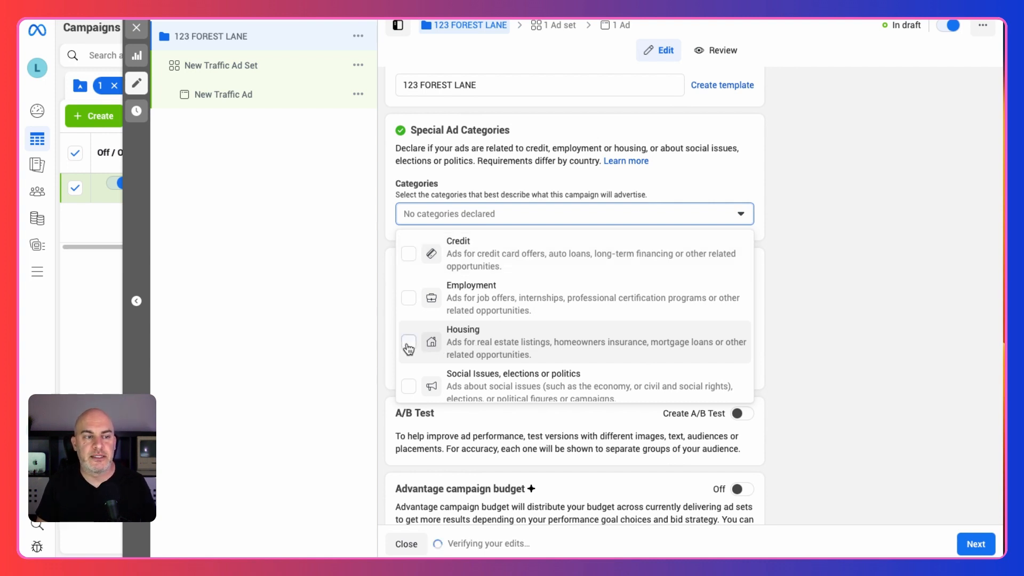
{"action": "left_click", "coordinate": [408, 347]}
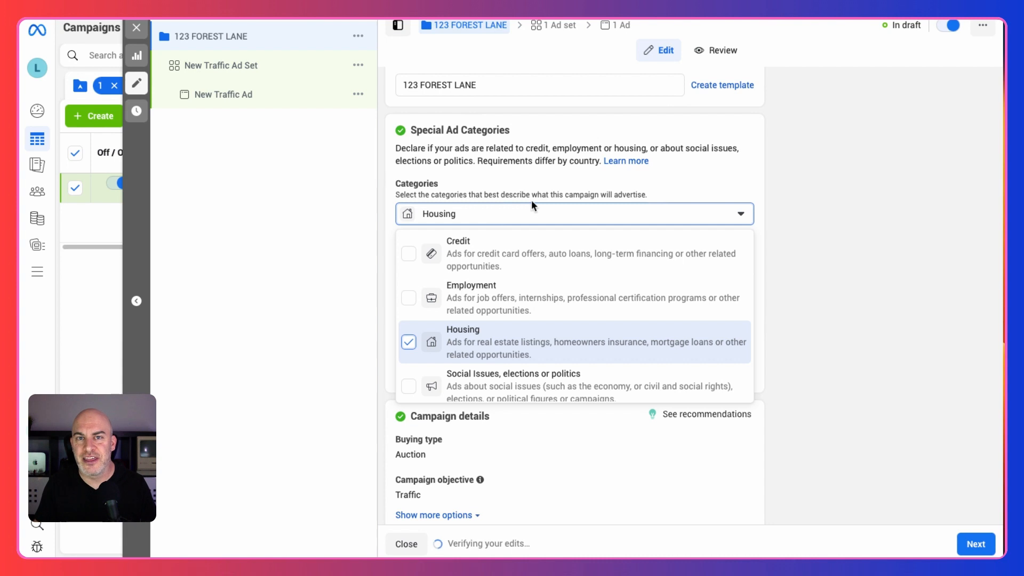
{"action": "left_click", "coordinate": [558, 201]}
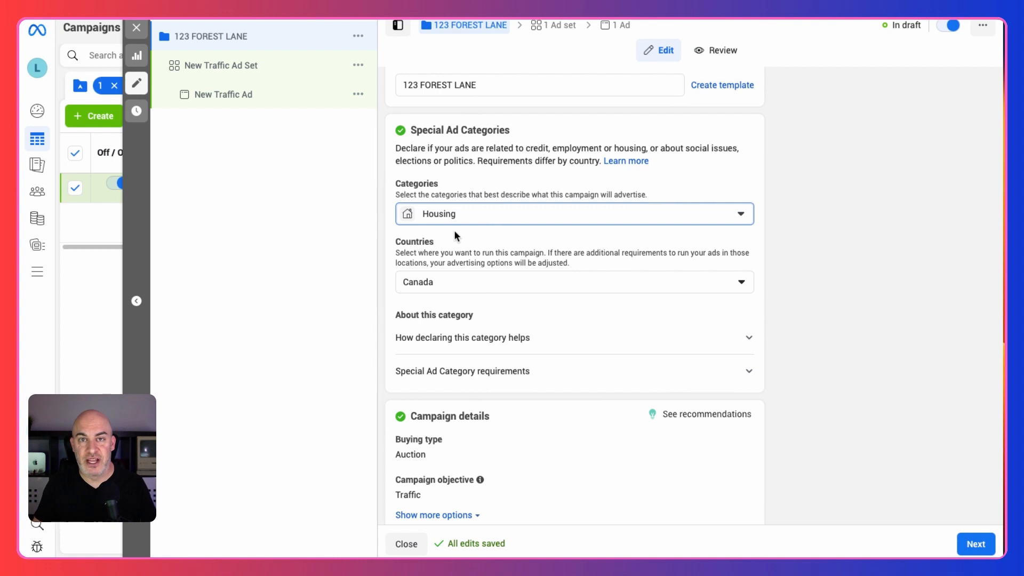
{"action": "scroll", "coordinate": [501, 317], "scroll_direction": "down", "scroll_amount": 2}
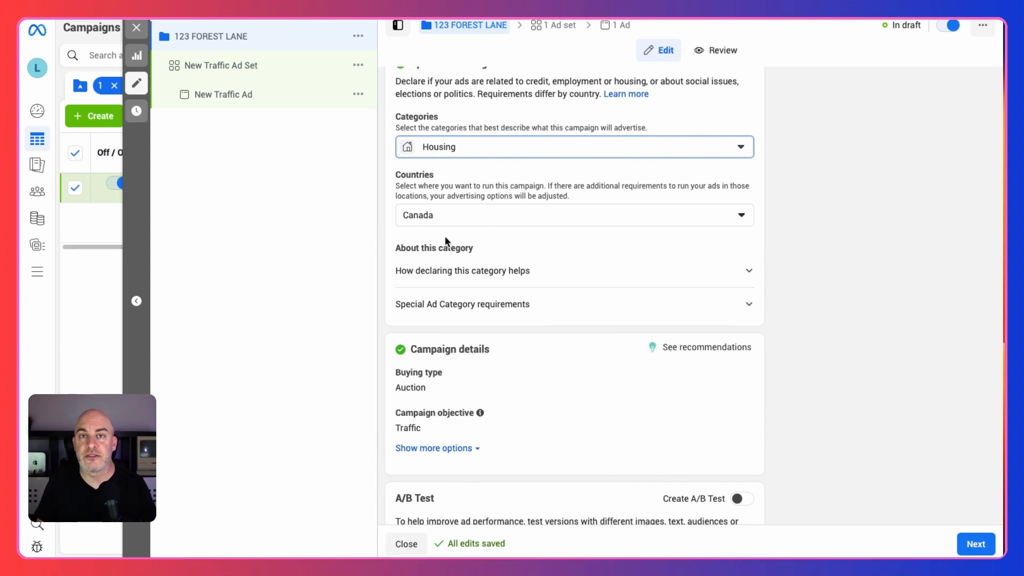
{"action": "scroll", "coordinate": [463, 289], "scroll_direction": "down", "scroll_amount": 5}
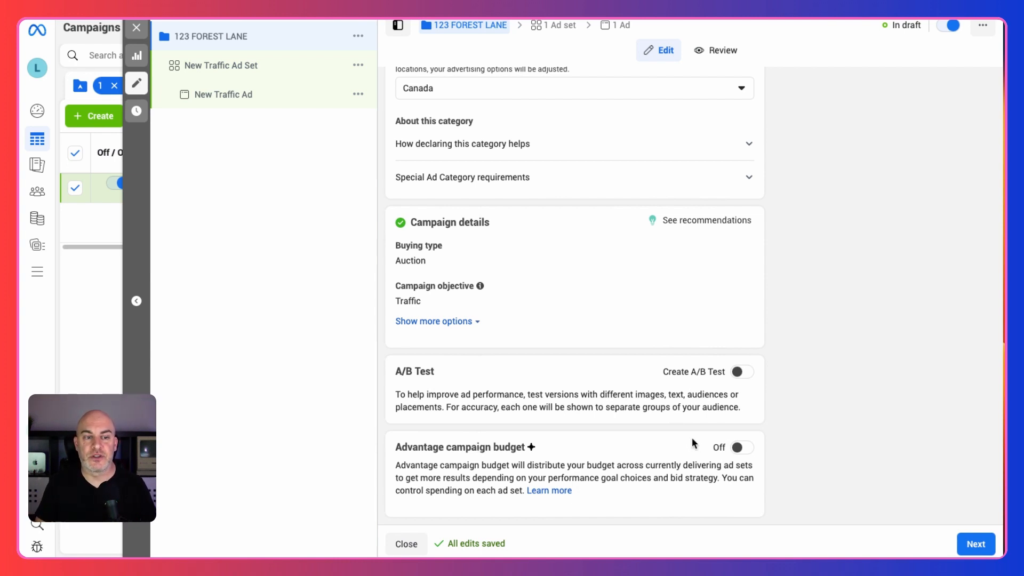
{"action": "left_click", "coordinate": [968, 538]}
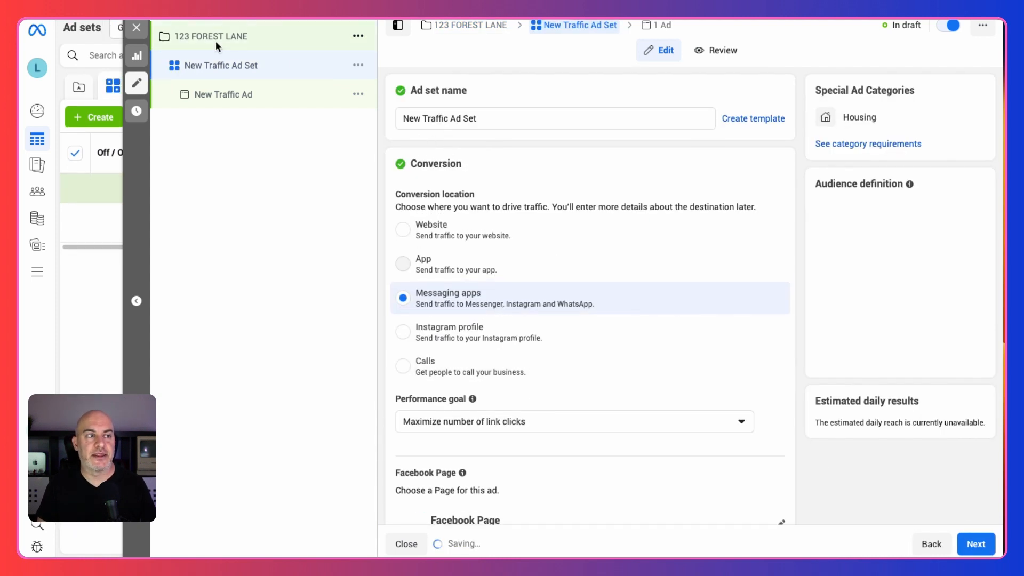
- Rename the ad set as LISTING FACEBOOK
{"action": "left_click", "coordinate": [509, 114]}
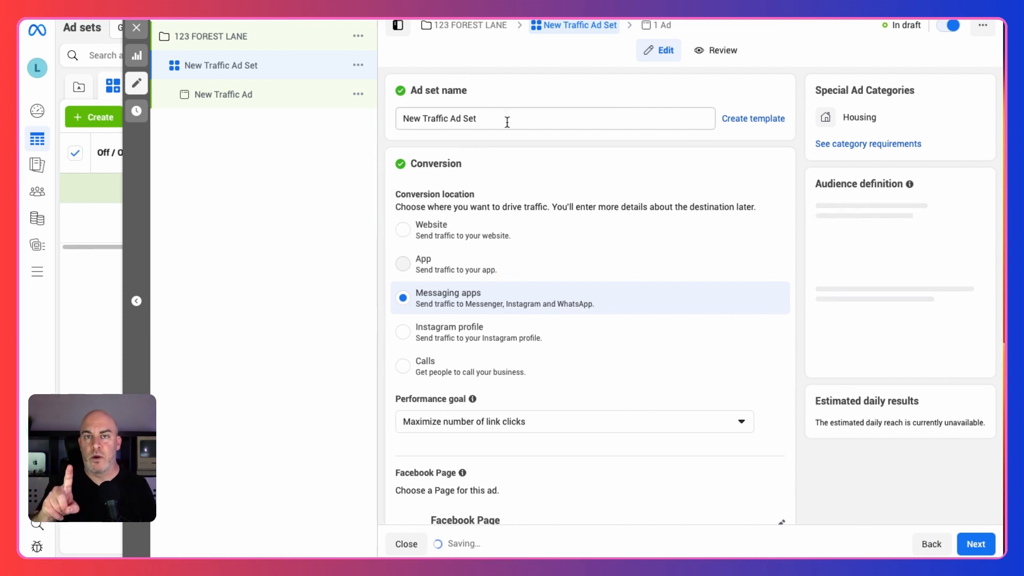
{"action": "triple_click", "coordinate": [507, 118]}
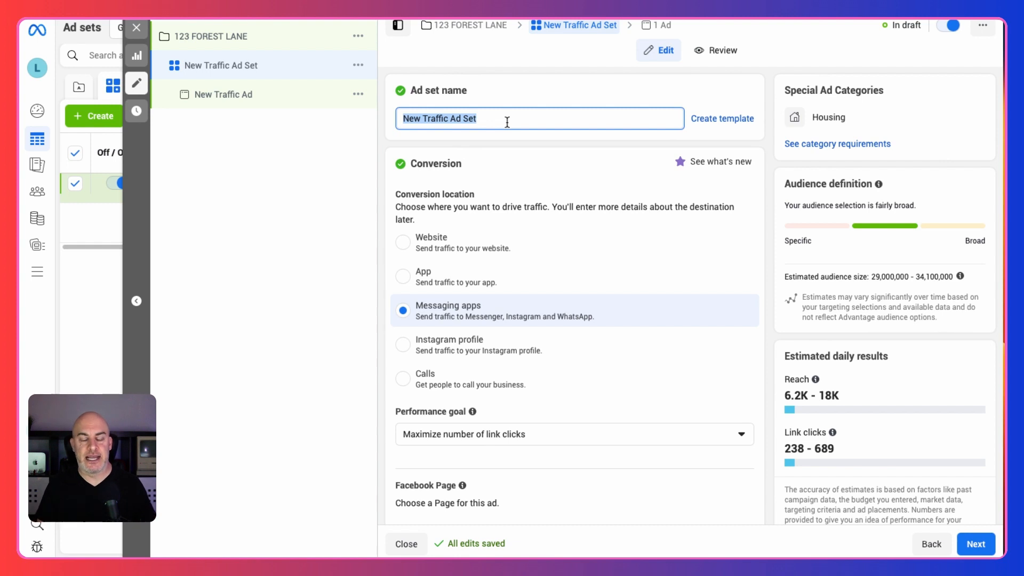
{"action": "scroll", "coordinate": [505, 112], "scroll_direction": "down", "scroll_amount": 5}
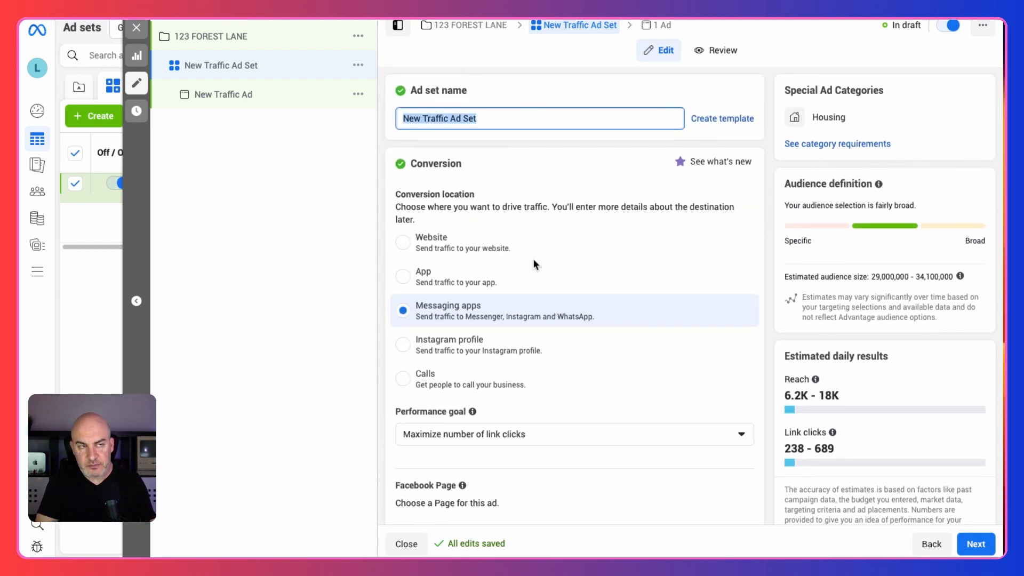
{"action": "type", "text": "LISTING FACEBOOK"}
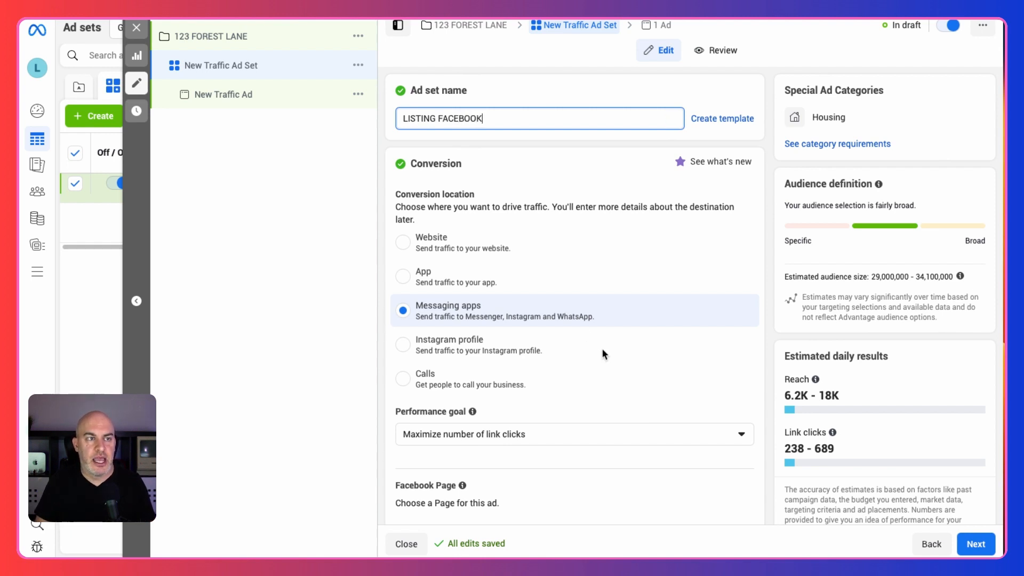
- Set the ad set's conversion location to Website and choose Maximize number of link clicks as the performance goal
{"action": "scroll", "coordinate": [631, 354], "scroll_direction": "down", "scroll_amount": 1}
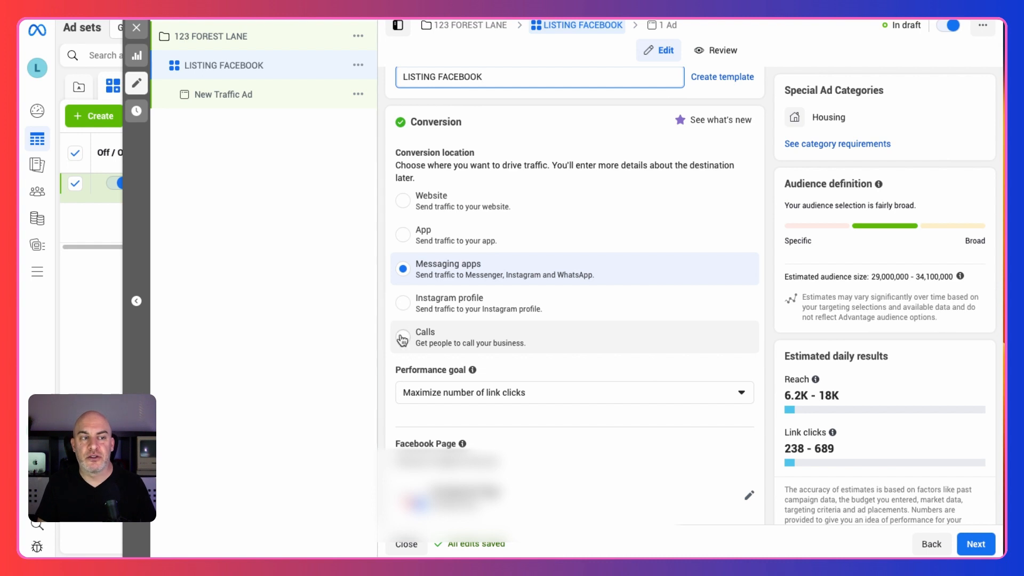
{"action": "left_click", "coordinate": [404, 202]}
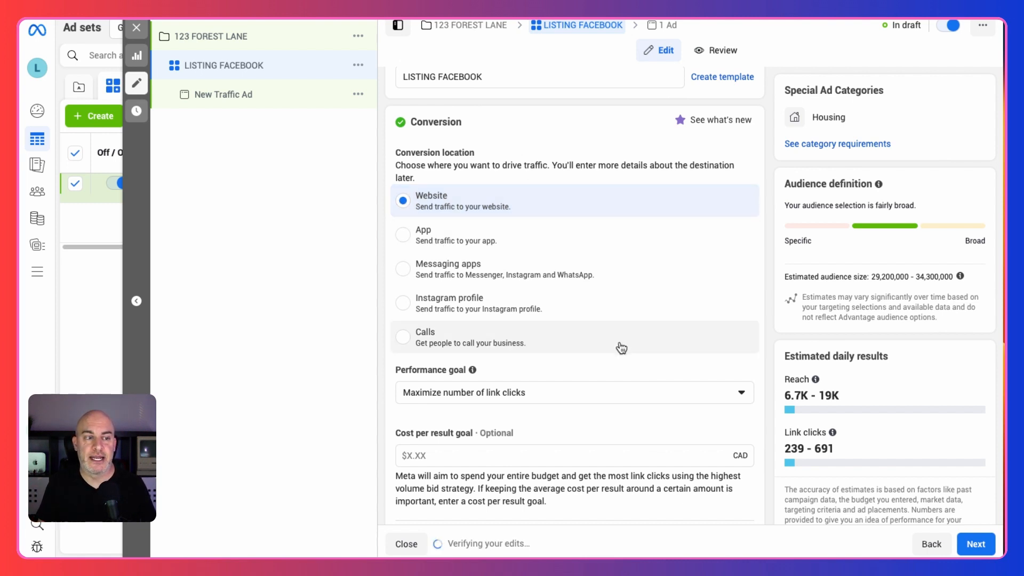
{"action": "scroll", "coordinate": [656, 356], "scroll_direction": "down", "scroll_amount": 1}
{"action": "scroll", "coordinate": [656, 356], "scroll_direction": "down", "scroll_amount": 2}
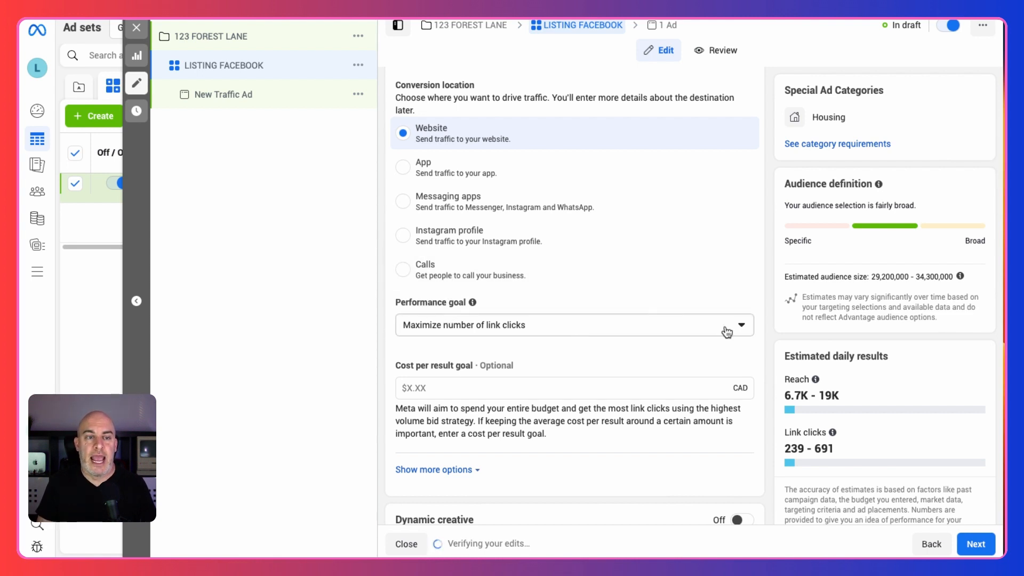
{"action": "left_click", "coordinate": [750, 327]}
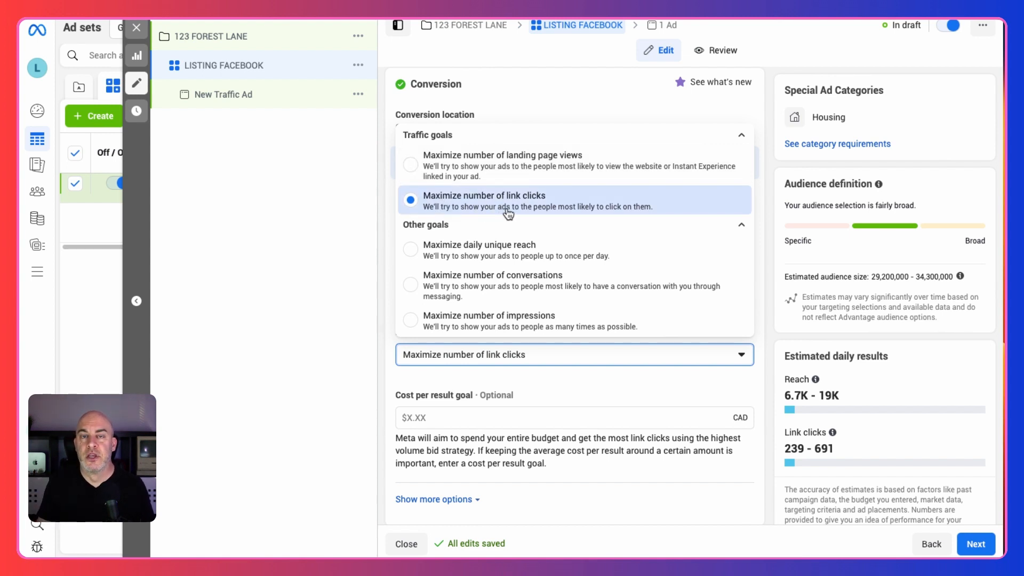
{"action": "scroll", "coordinate": [433, 293], "scroll_direction": "down", "scroll_amount": 1}
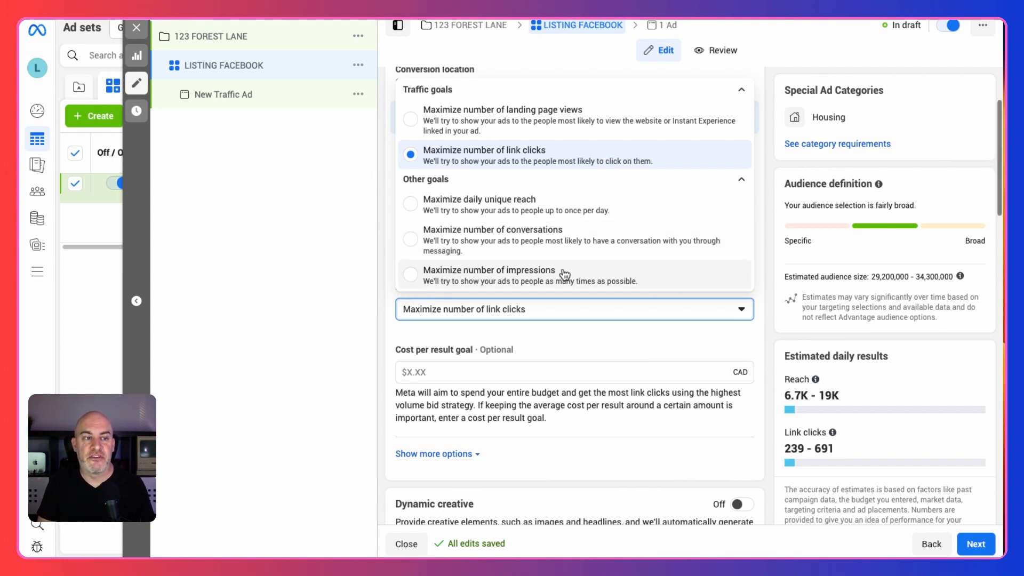
{"action": "scroll", "coordinate": [563, 276], "scroll_direction": "up", "scroll_amount": 2}
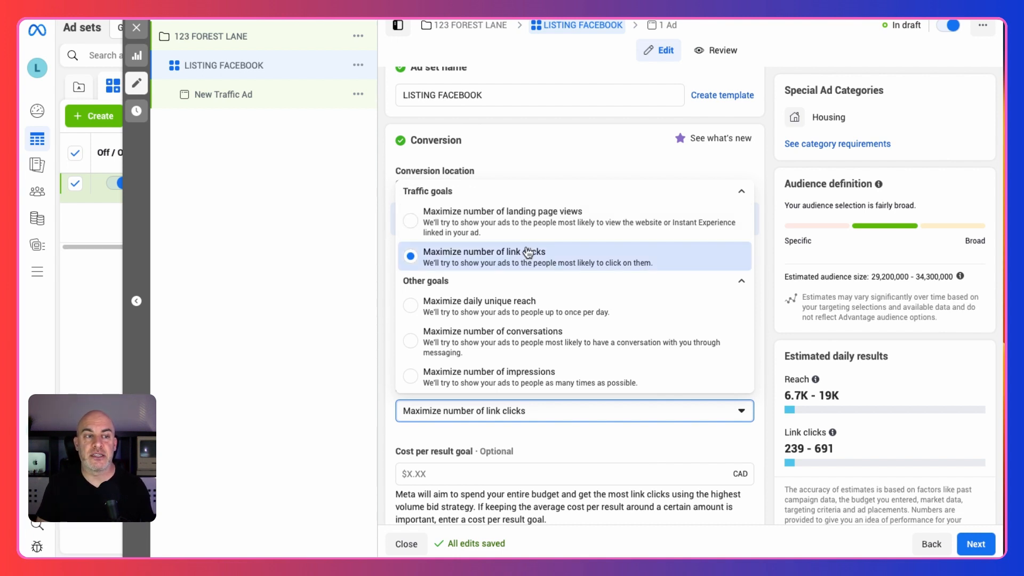
{"action": "left_click", "coordinate": [411, 259]}
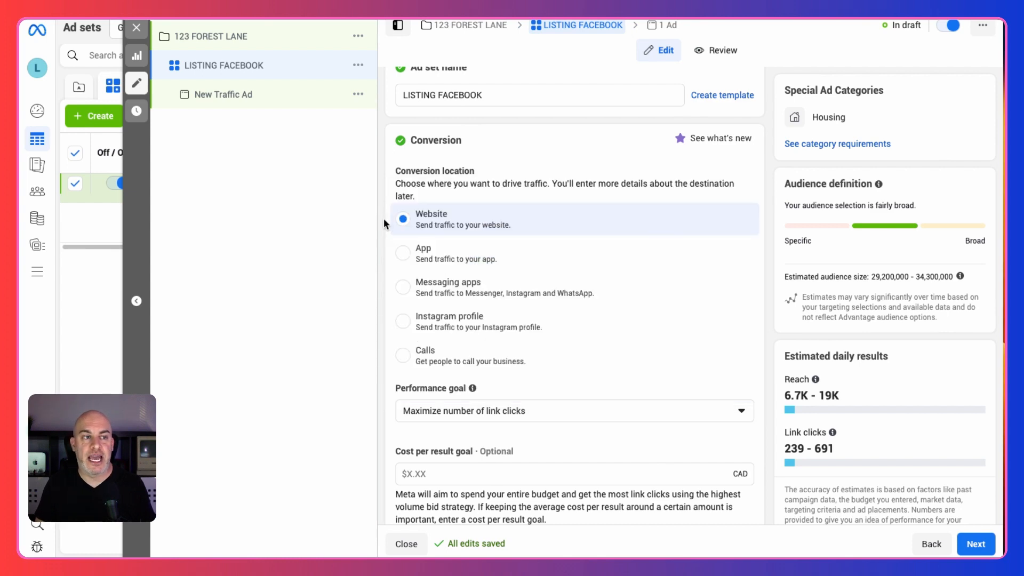
- Set the ad set's daily budget to $100.00 CAD
{"action": "scroll", "coordinate": [430, 412], "scroll_direction": "down", "scroll_amount": 7}
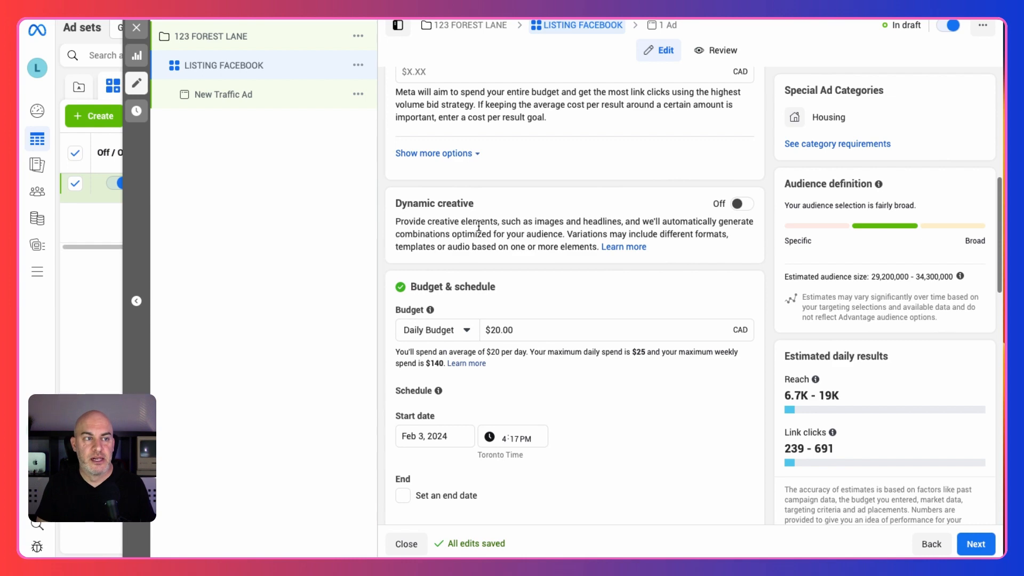
{"action": "scroll", "coordinate": [478, 227], "scroll_direction": "down", "scroll_amount": 4}
{"action": "left_click", "coordinate": [532, 150]}
{"action": "type", "text": "100"}
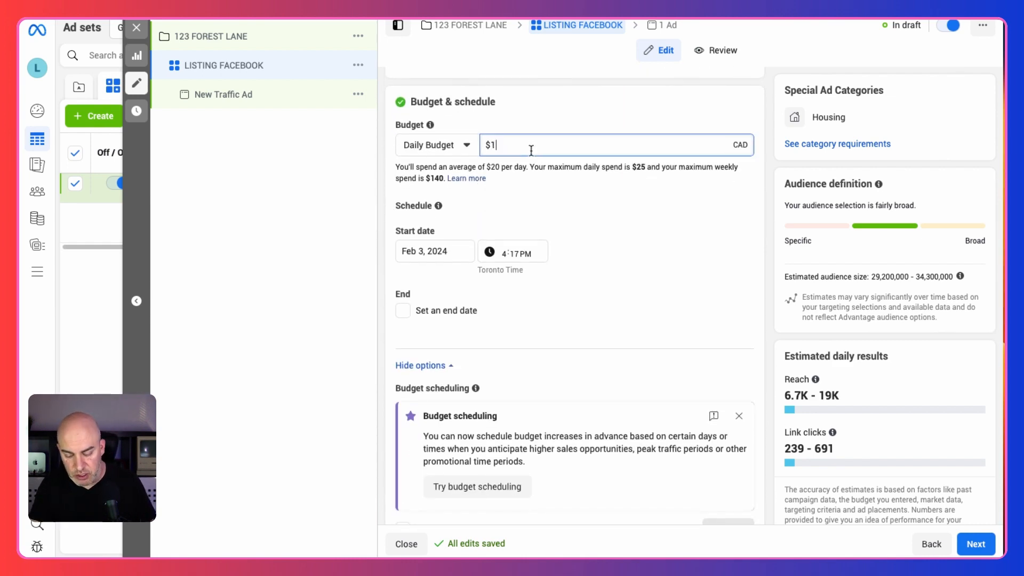
{"action": "key", "text": "Tab"}
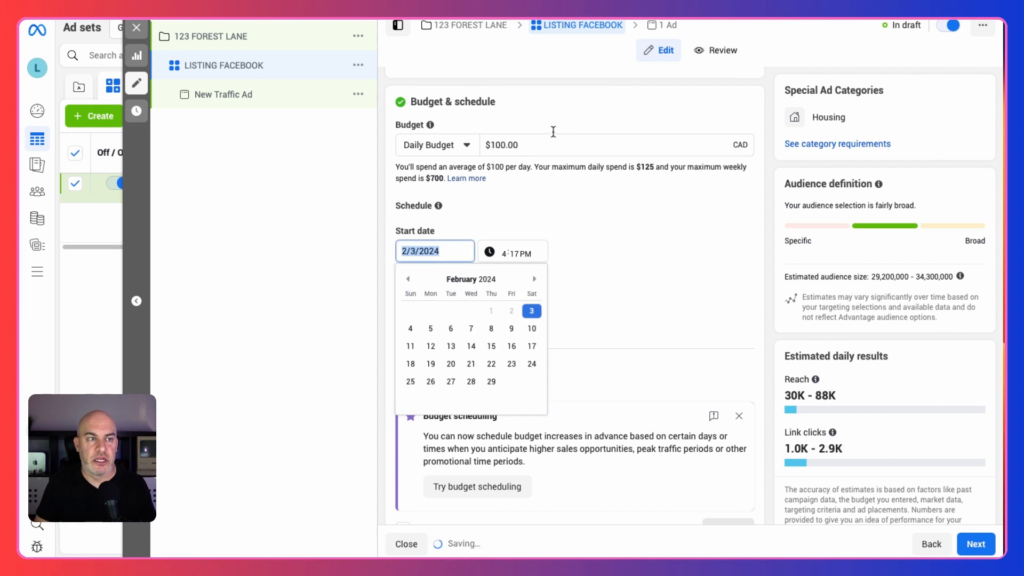
- Set the ad set's daily budget to $10.00 CAD and close the start date calendar without picking another date
{"action": "left_click", "coordinate": [547, 145]}
{"action": "type", "text": "100"}
{"action": "key", "text": "Tab"}
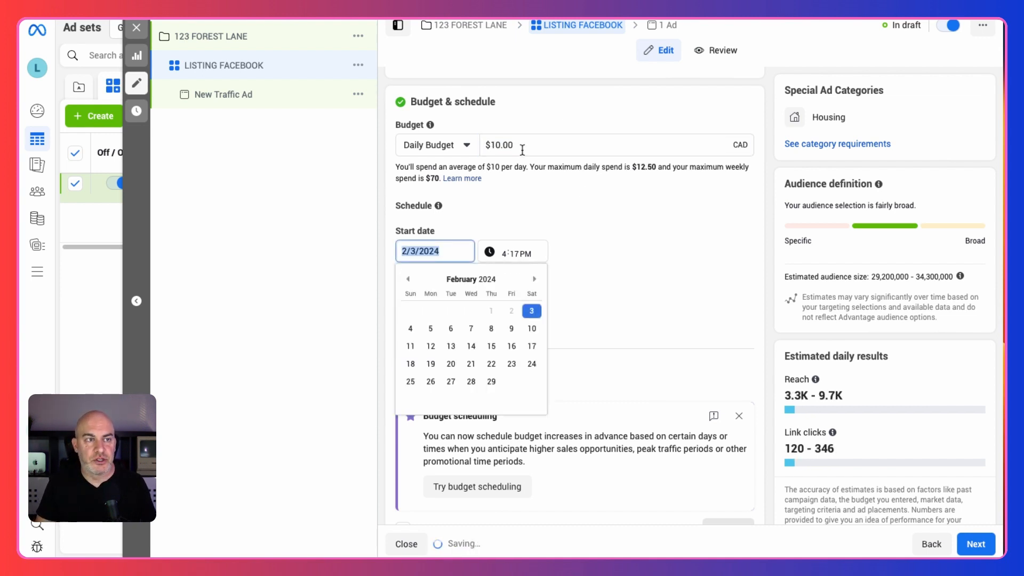
{"action": "left_click", "coordinate": [539, 203]}
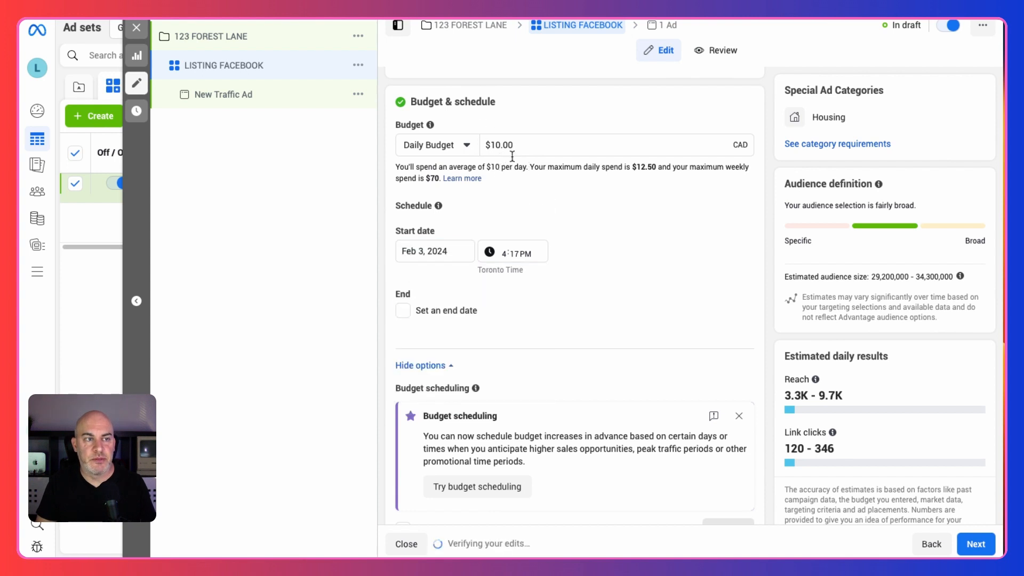
{"action": "scroll", "coordinate": [524, 206], "scroll_direction": "down", "scroll_amount": 2}
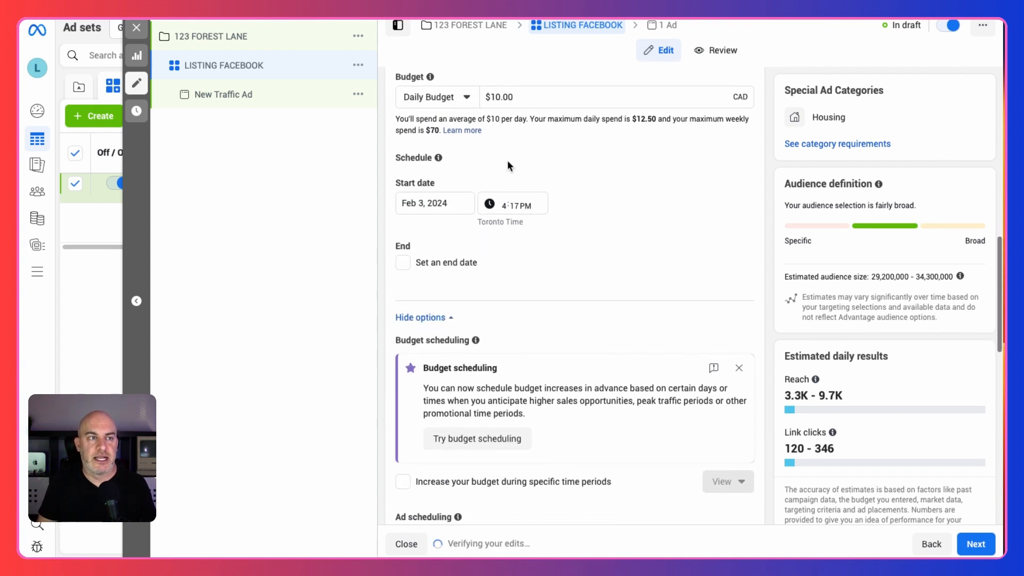
{"action": "scroll", "coordinate": [494, 143], "scroll_direction": "up", "scroll_amount": 1}
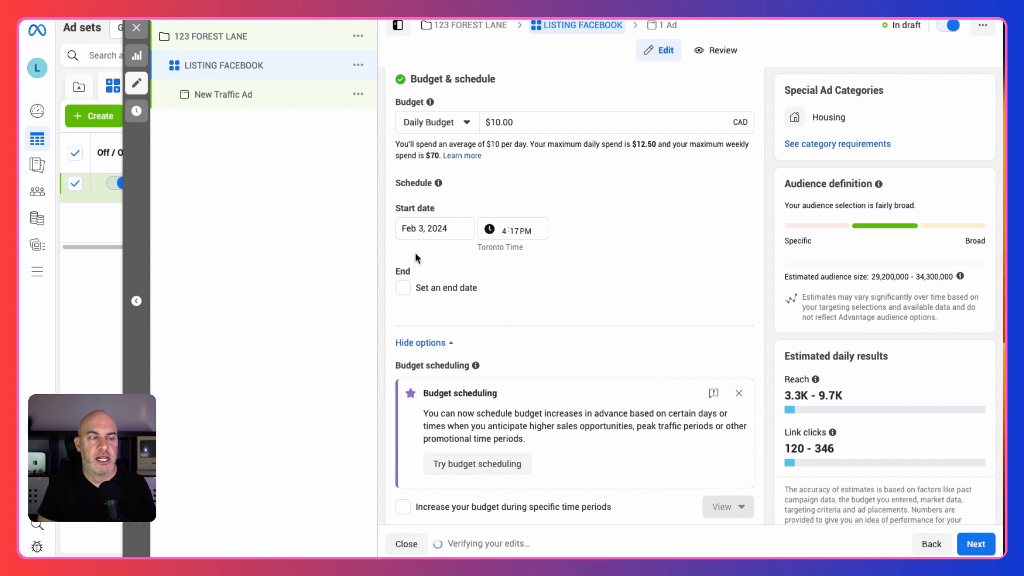
- Enable an end date for the ad set's schedule and set it to March 15, 2024
{"action": "left_click", "coordinate": [403, 287]}
{"action": "left_click", "coordinate": [437, 318]}
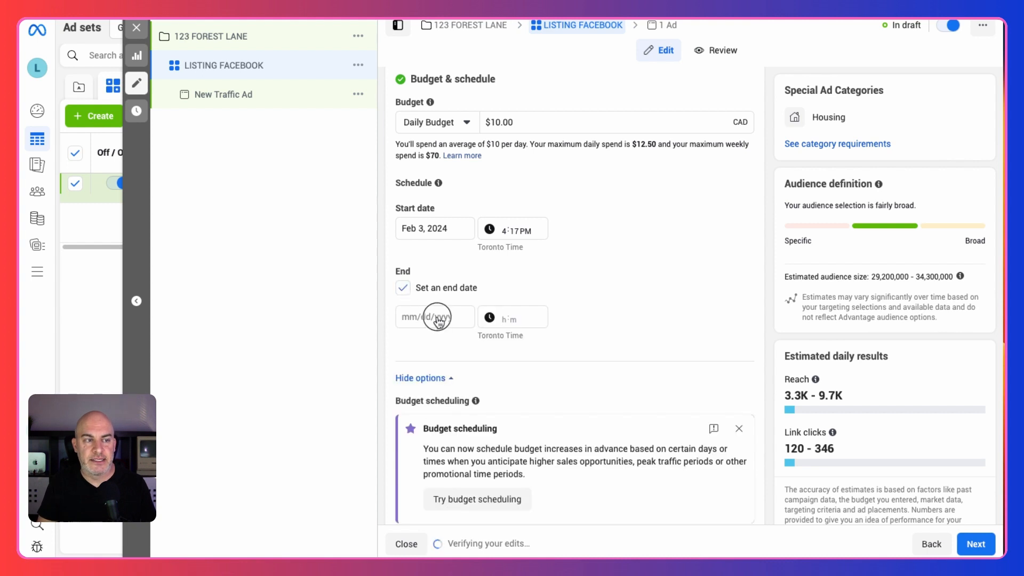
{"action": "left_click", "coordinate": [534, 346]}
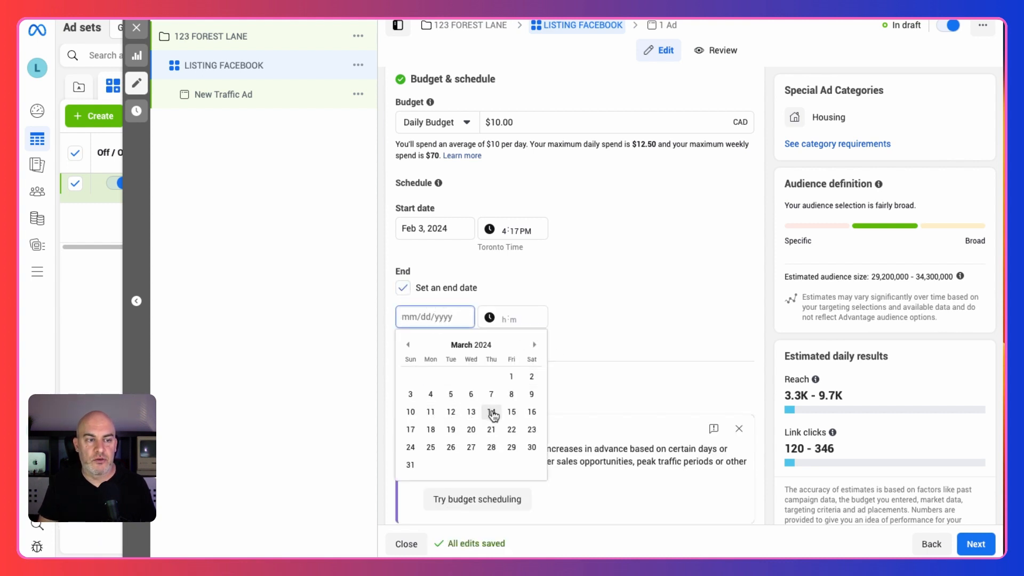
{"action": "left_click", "coordinate": [511, 412]}
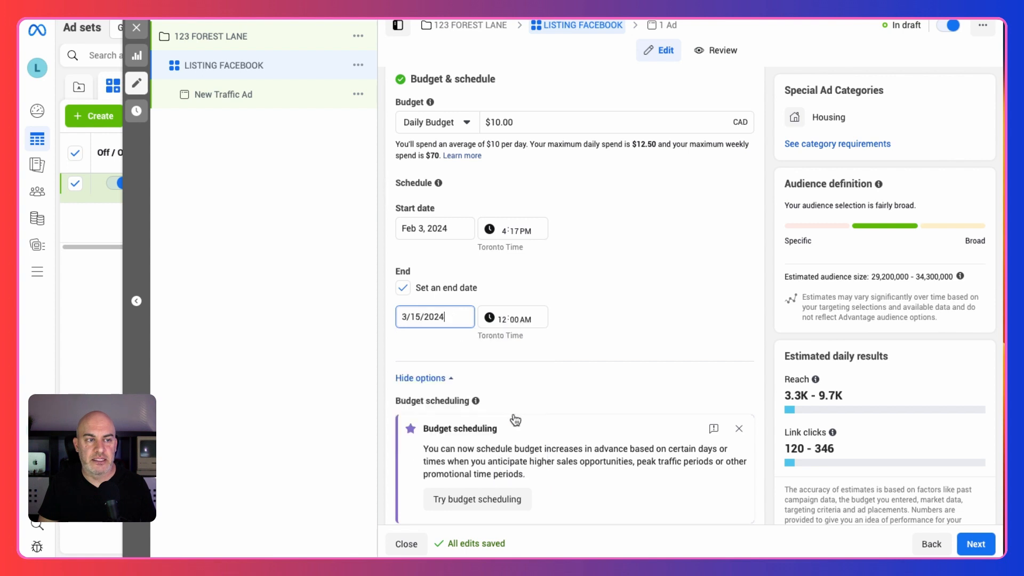
{"action": "left_click", "coordinate": [589, 256]}
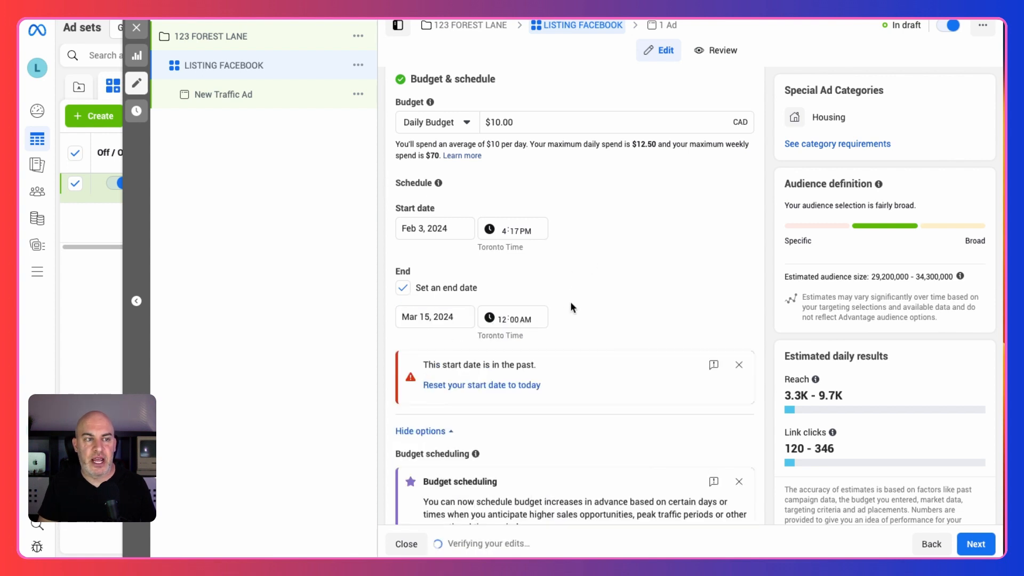
- Replace the ad set's audience location Canada with the city Toronto, Ontario
{"action": "scroll", "coordinate": [600, 277], "scroll_direction": "down", "scroll_amount": 2}
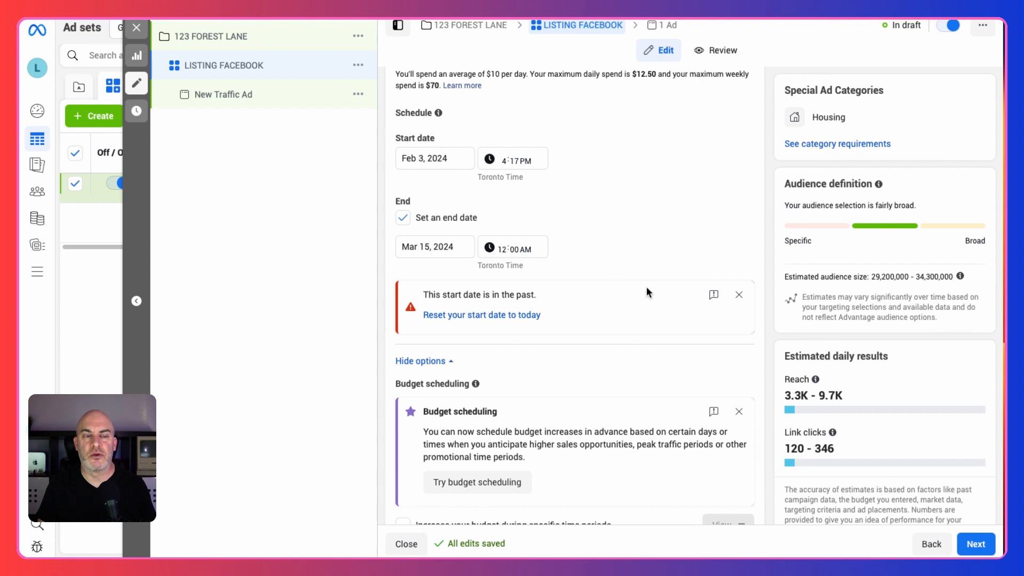
{"action": "scroll", "coordinate": [646, 337], "scroll_direction": "down", "scroll_amount": 5}
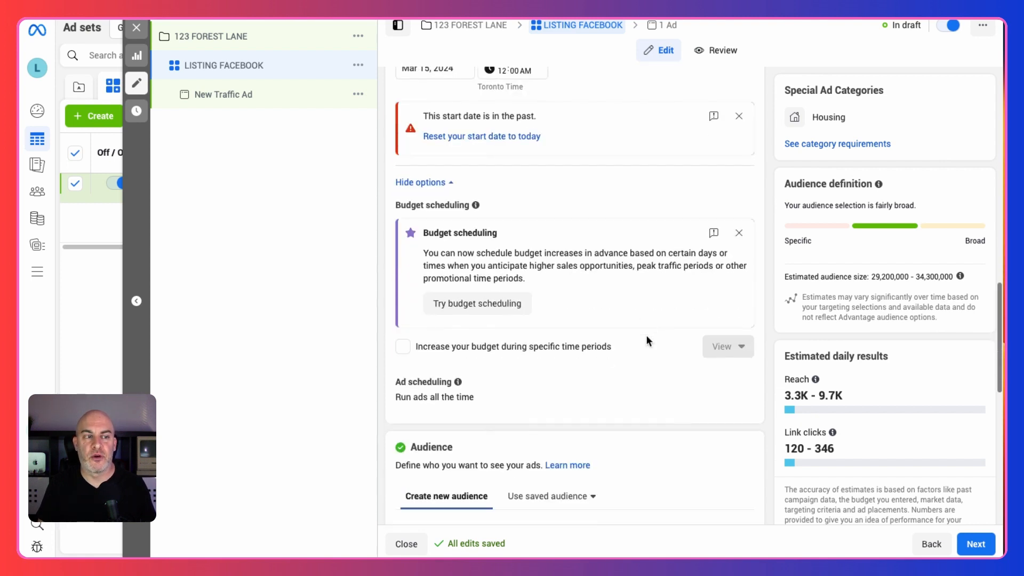
{"action": "scroll", "coordinate": [648, 340], "scroll_direction": "down", "scroll_amount": 1}
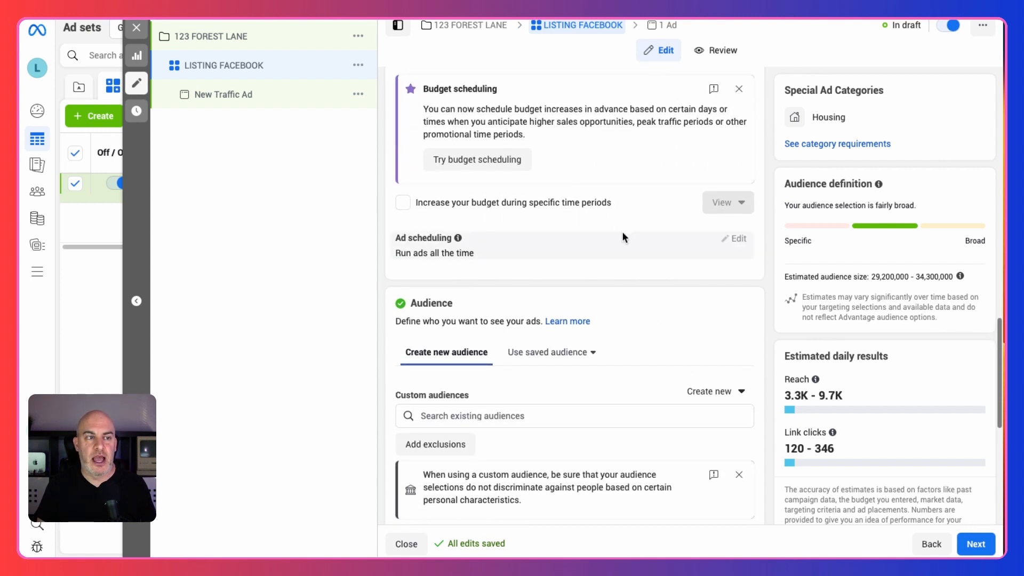
{"action": "scroll", "coordinate": [624, 235], "scroll_direction": "down", "scroll_amount": 4}
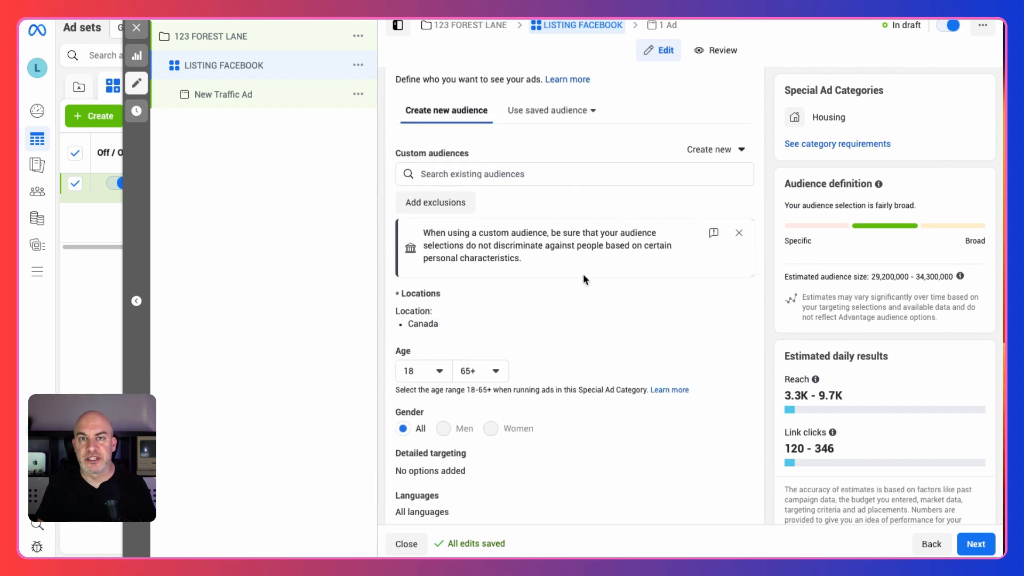
{"action": "scroll", "coordinate": [583, 275], "scroll_direction": "down", "scroll_amount": 3}
{"action": "scroll", "coordinate": [565, 279], "scroll_direction": "up", "scroll_amount": 1}
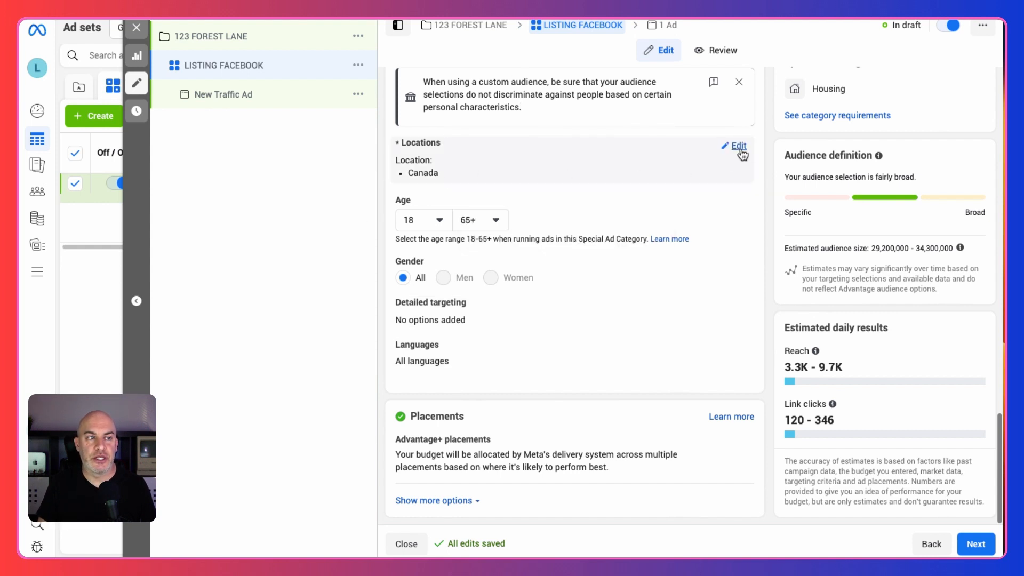
{"action": "left_click", "coordinate": [739, 146]}
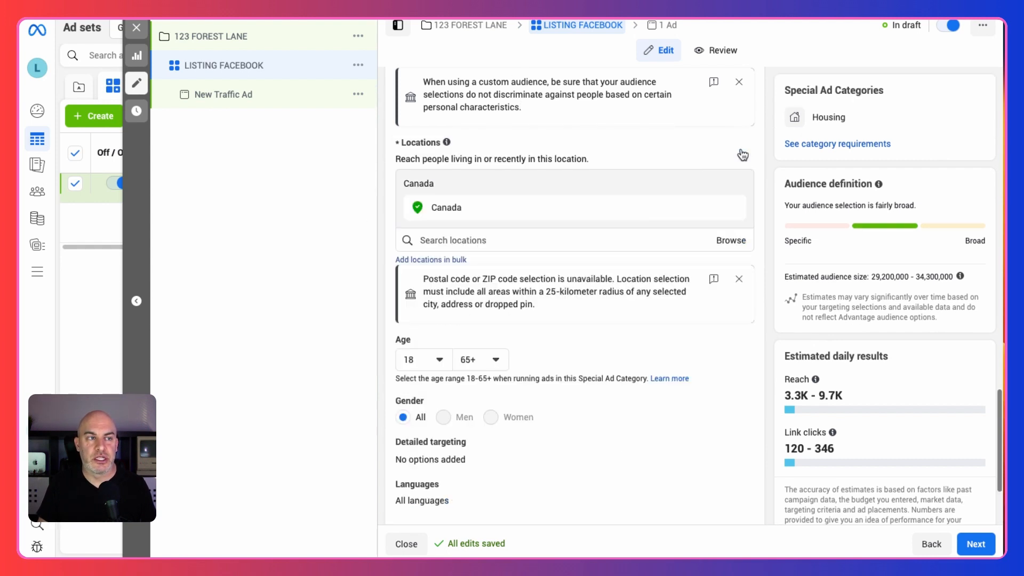
{"action": "left_click", "coordinate": [459, 242]}
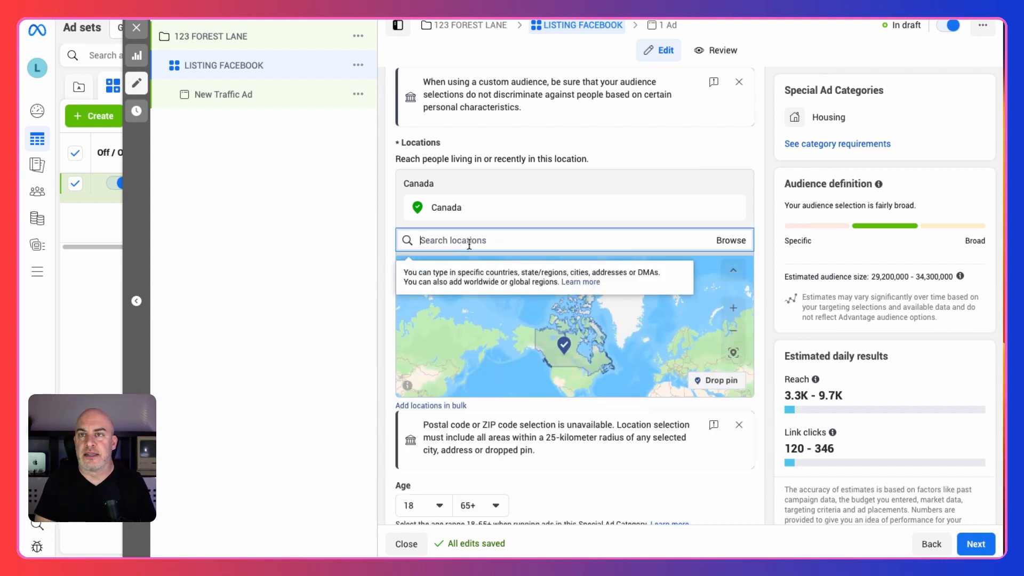
{"action": "type", "text": "T"}
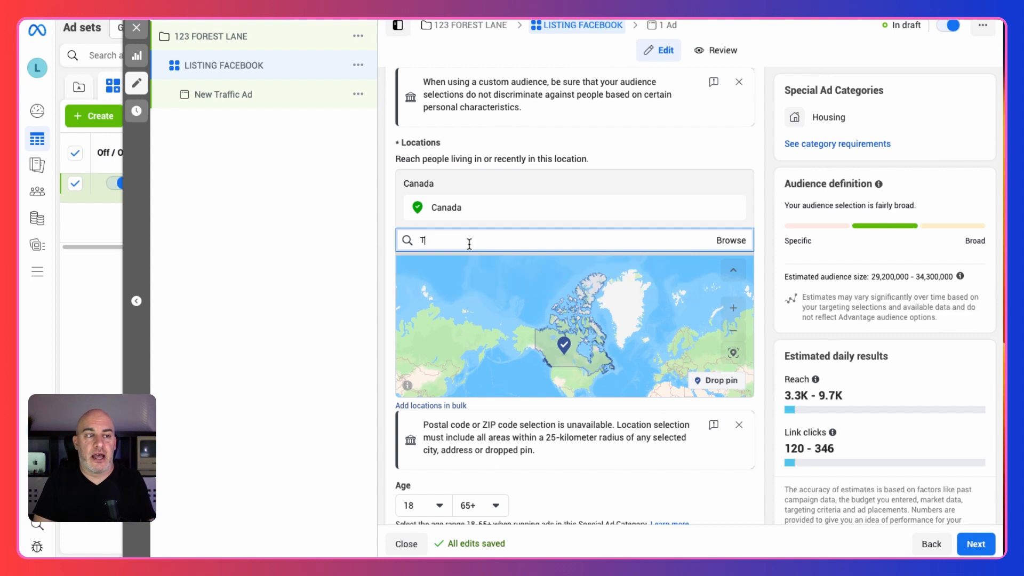
{"action": "type", "text": "ORONTO"}
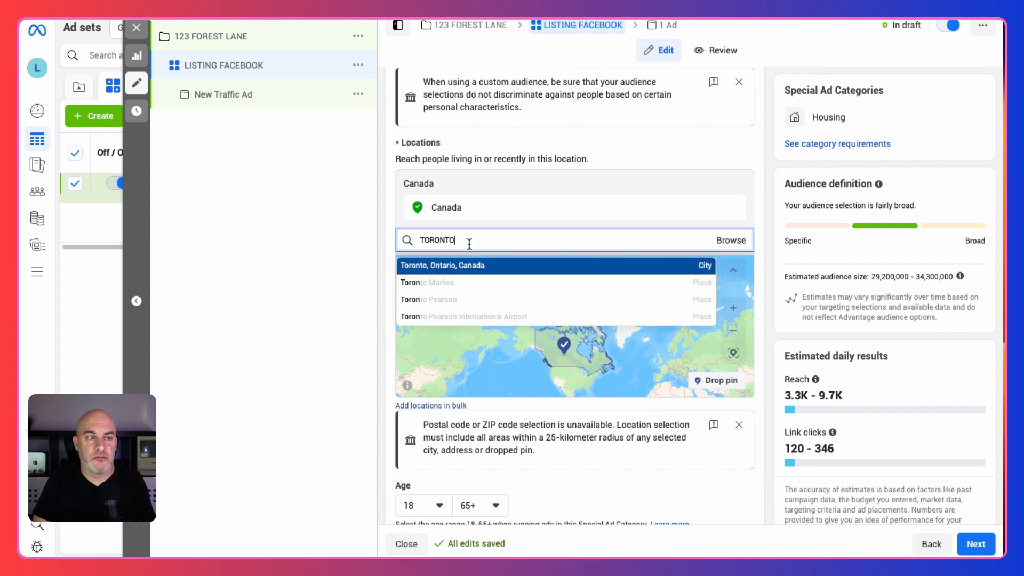
{"action": "left_click", "coordinate": [462, 266]}
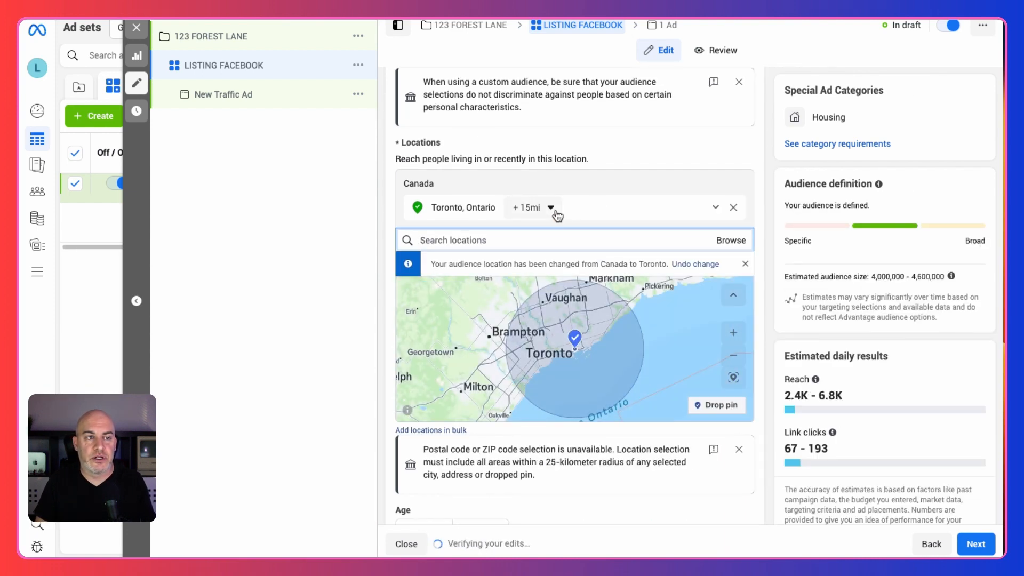
- Set the targeting radius around Toronto to 50 mi and check the covered area on the map
{"action": "left_click", "coordinate": [551, 212]}
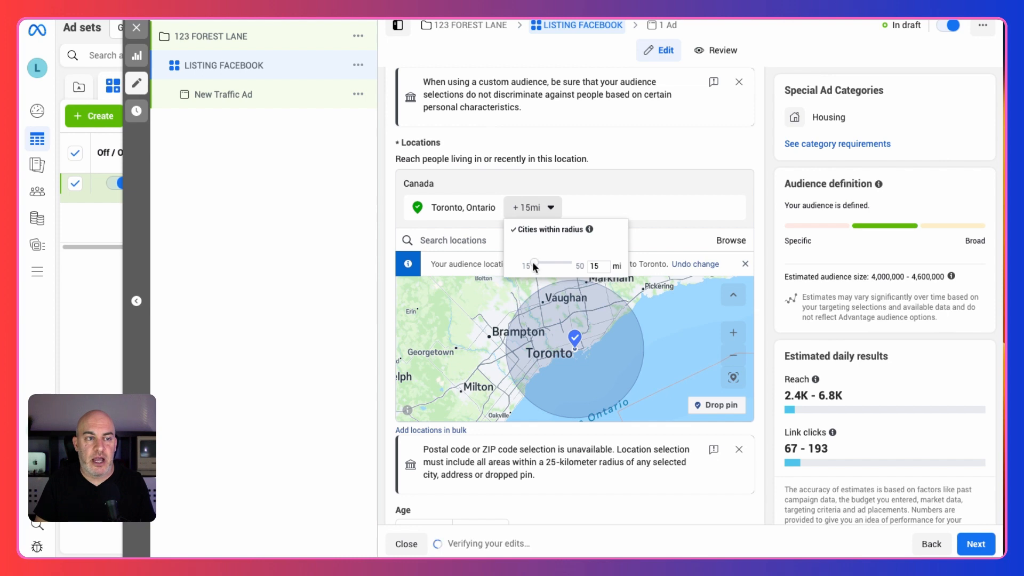
{"action": "left_click_drag", "start_coordinate": [540, 267], "coordinate": [585, 264]}
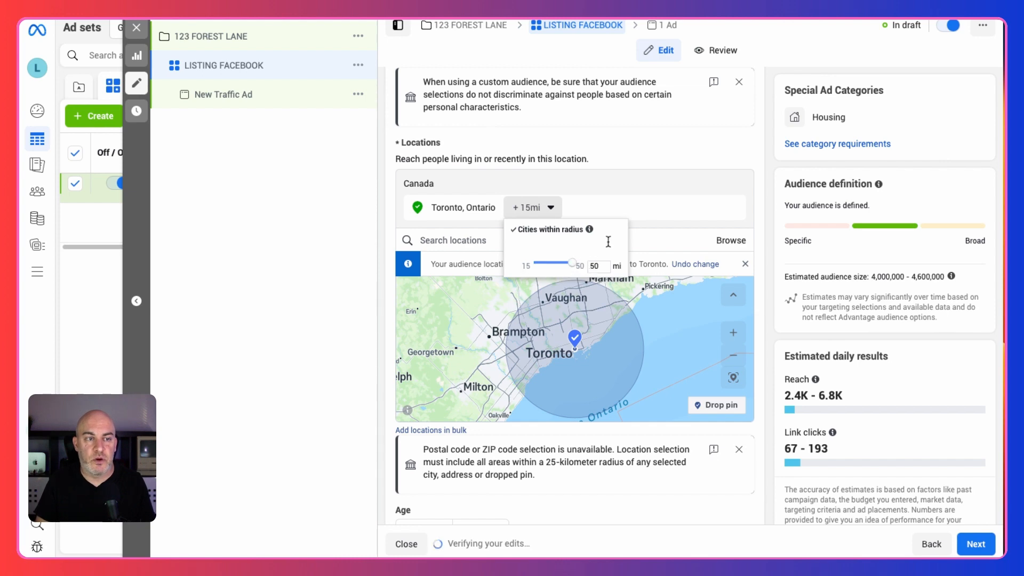
{"action": "left_click", "coordinate": [621, 199]}
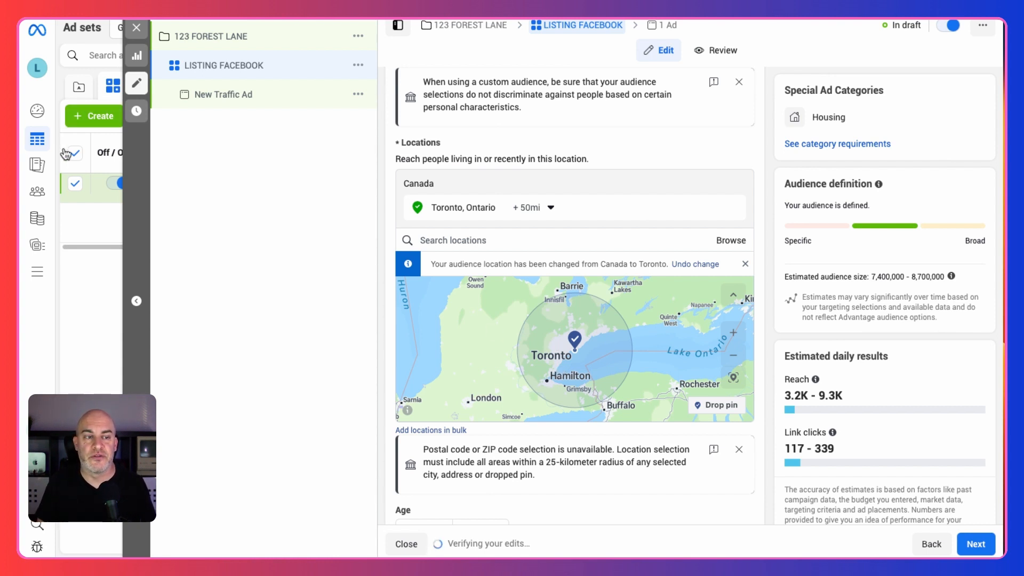
{"action": "scroll", "coordinate": [575, 342], "scroll_direction": "up", "scroll_amount": 3}
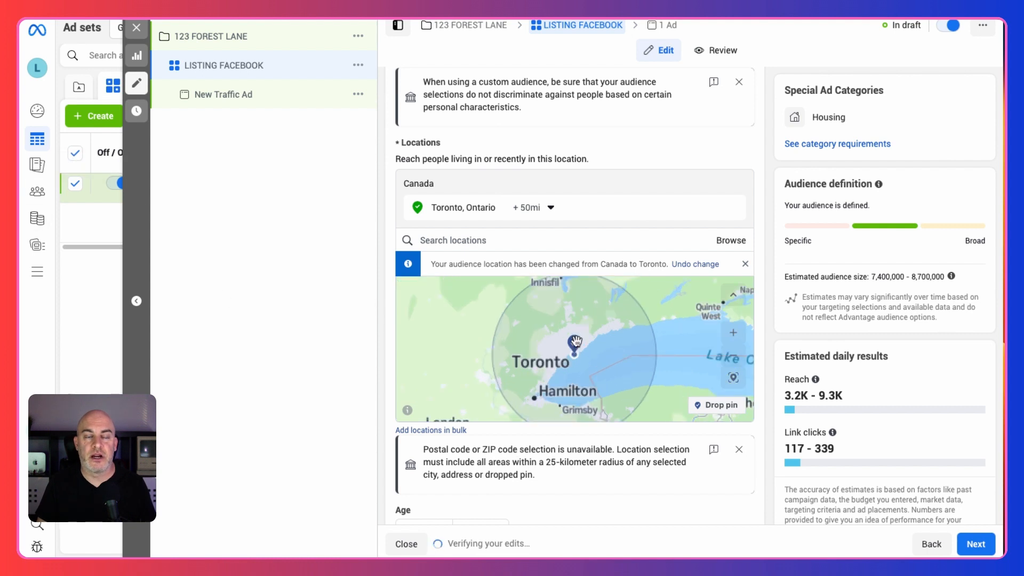
{"action": "scroll", "coordinate": [577, 346], "scroll_direction": "down", "scroll_amount": 2}
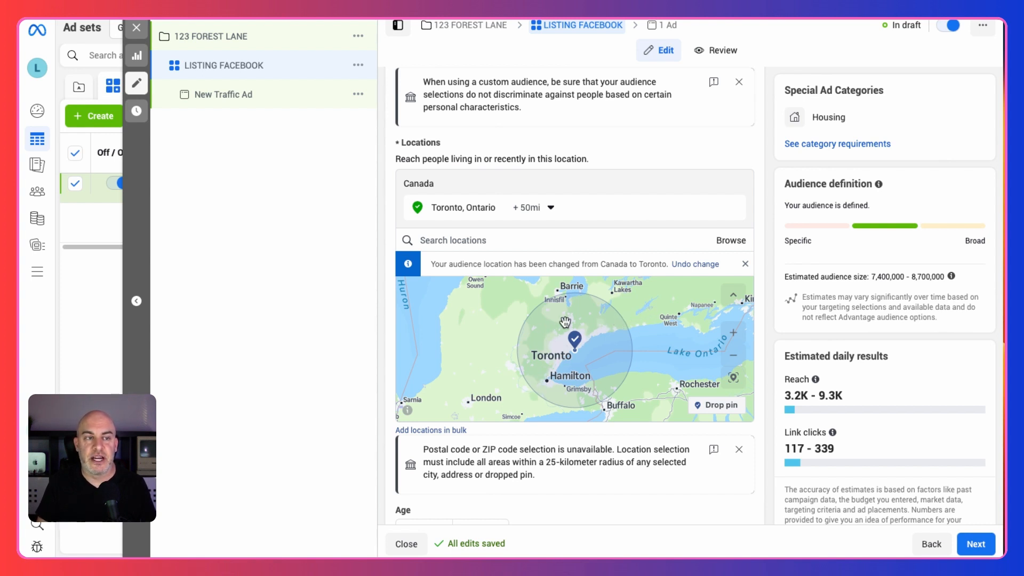
- Add North York, Ontario as a second audience location using the Place suggestion
{"action": "left_click", "coordinate": [482, 241]}
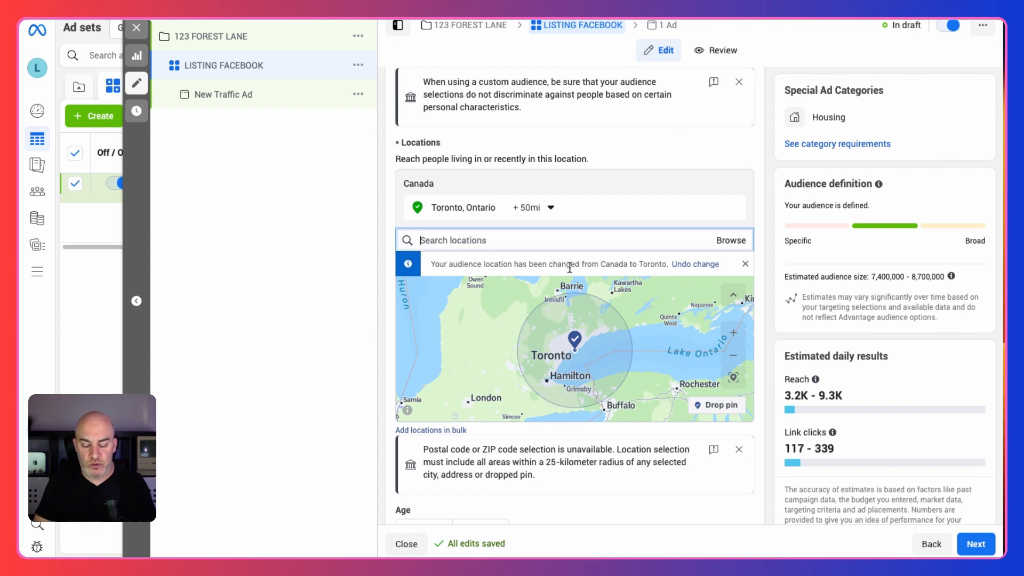
{"action": "type", "text": "NORTH"}
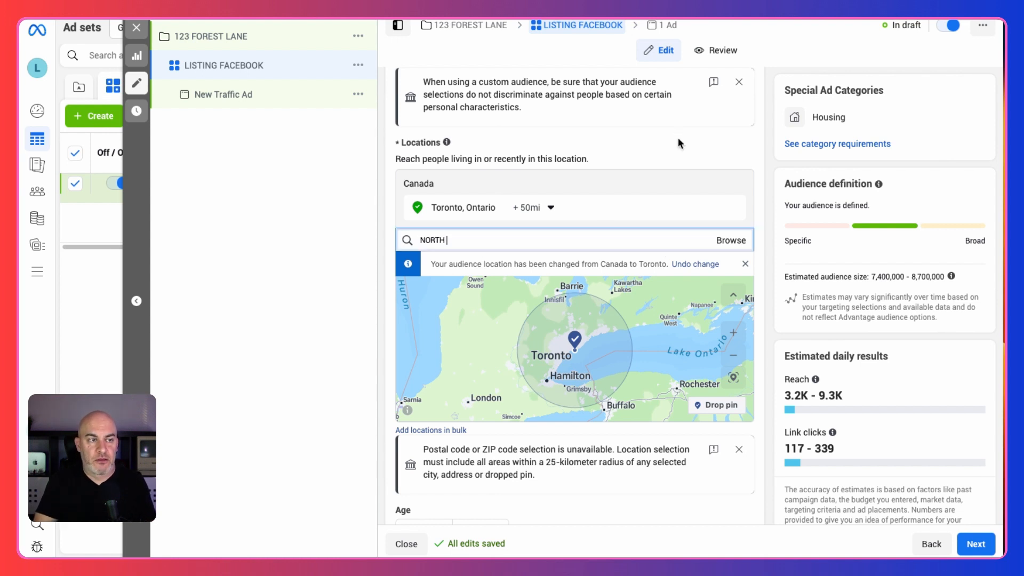
{"action": "type", "text": " YOIRK"}
{"action": "key", "text": "BackSpace"}
{"action": "key", "text": "BackSpace"}
{"action": "key", "text": "BackSpace"}
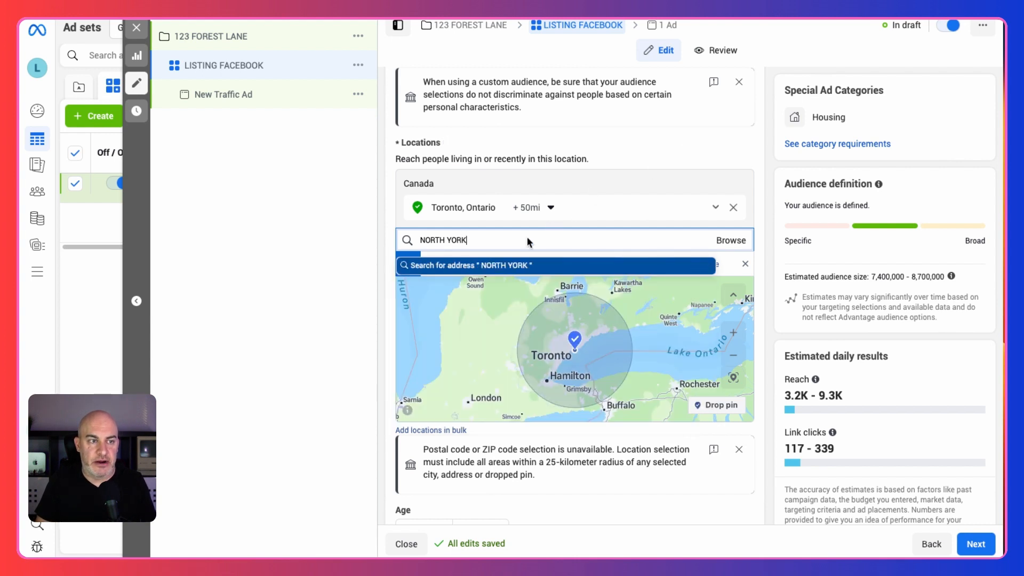
{"action": "left_click", "coordinate": [500, 265]}
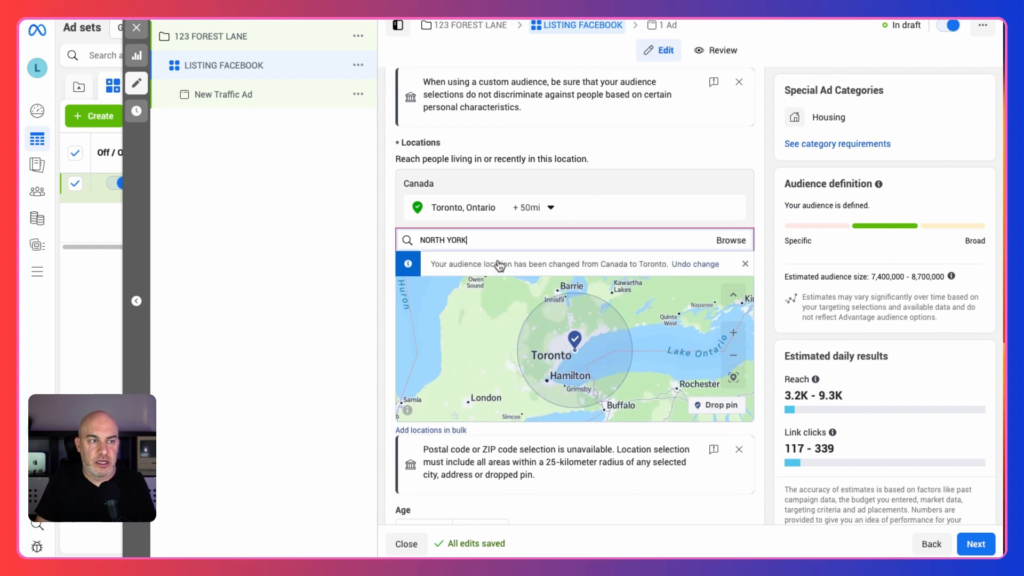
{"action": "type", "text": ", ONTARIO"}
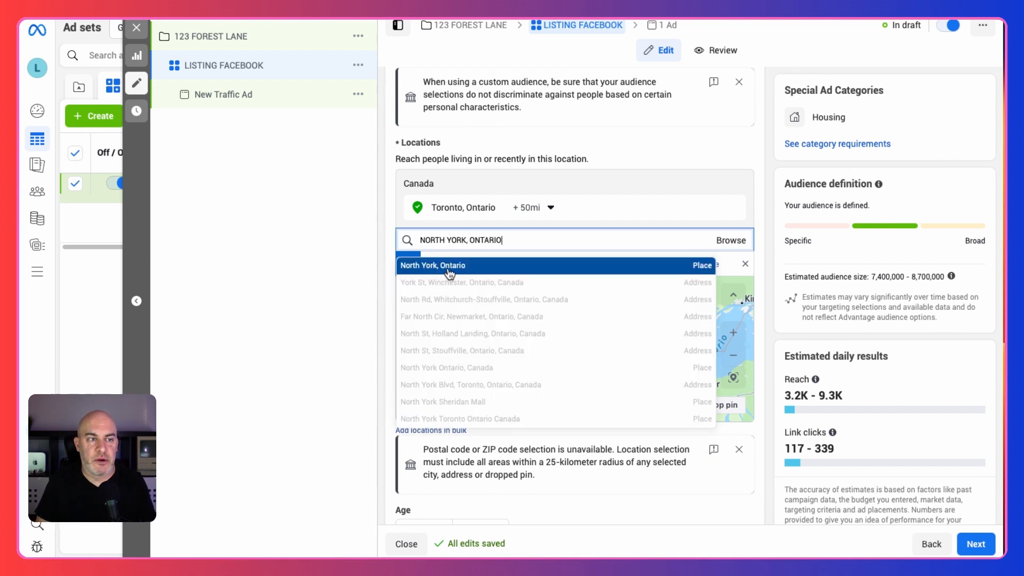
{"action": "left_click", "coordinate": [450, 273]}
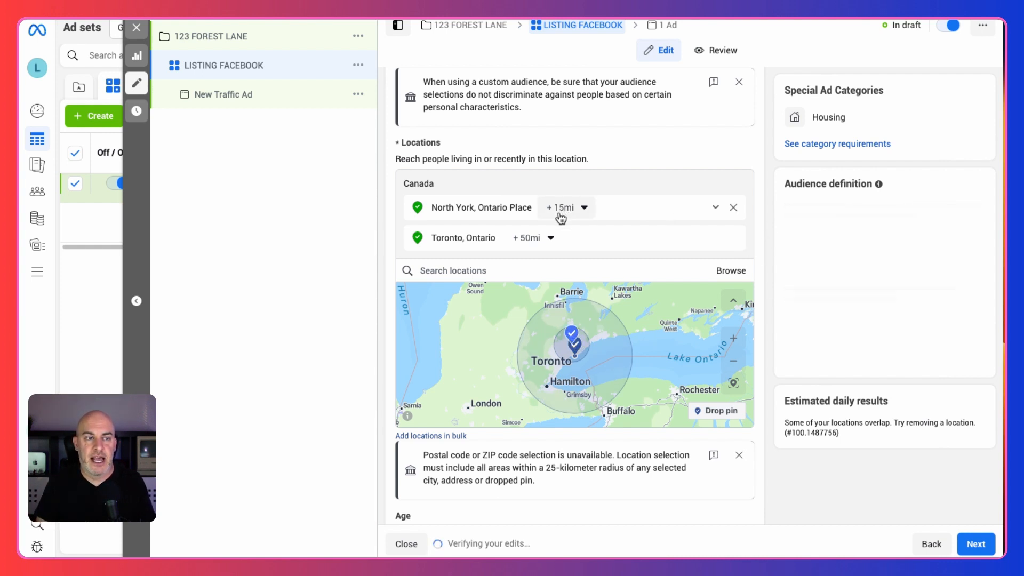
- Set the targeting radius around North York to 50 mi
{"action": "left_click", "coordinate": [561, 209]}
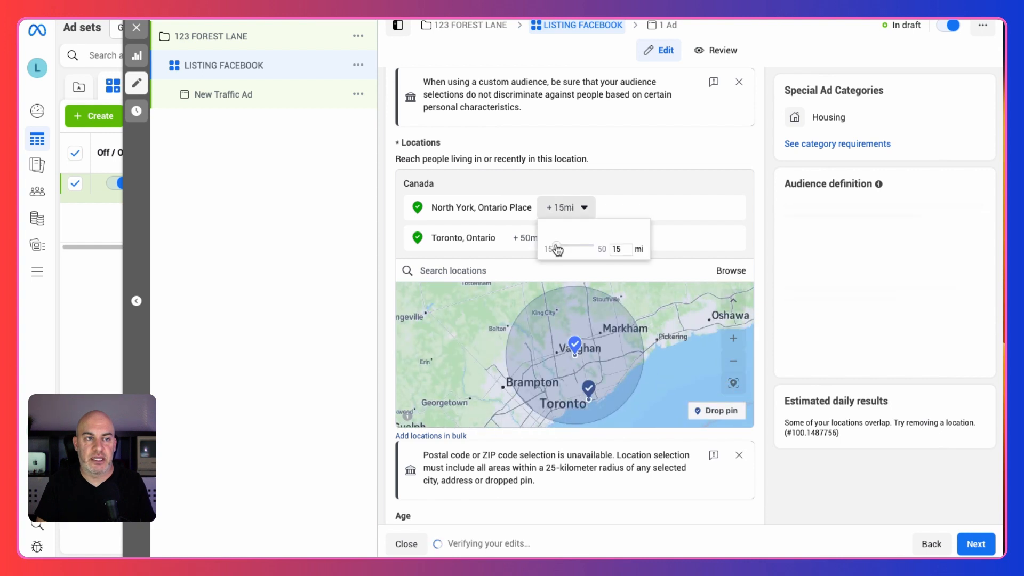
{"action": "left_click_drag", "start_coordinate": [557, 250], "coordinate": [601, 250]}
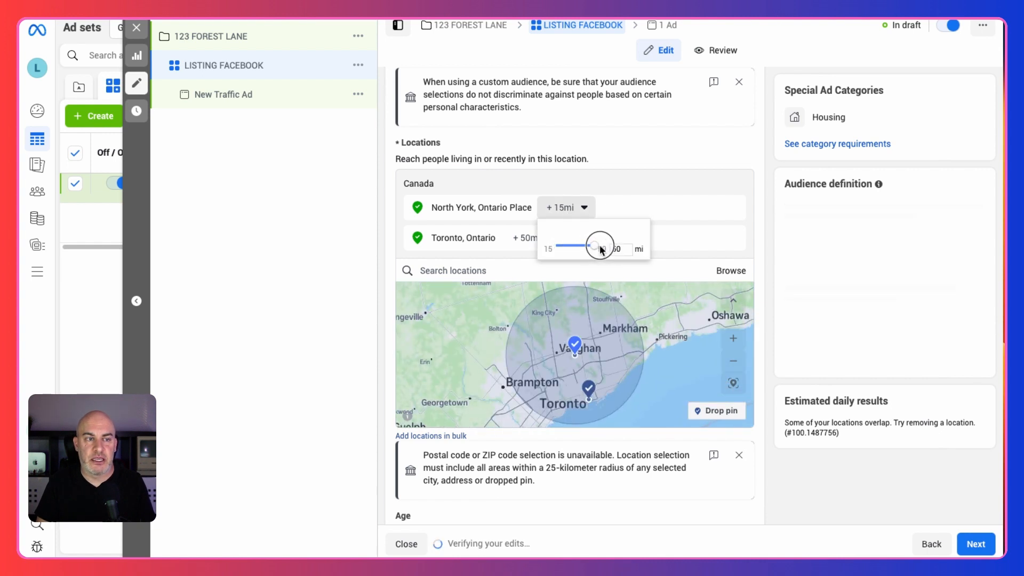
{"action": "left_click", "coordinate": [658, 178]}
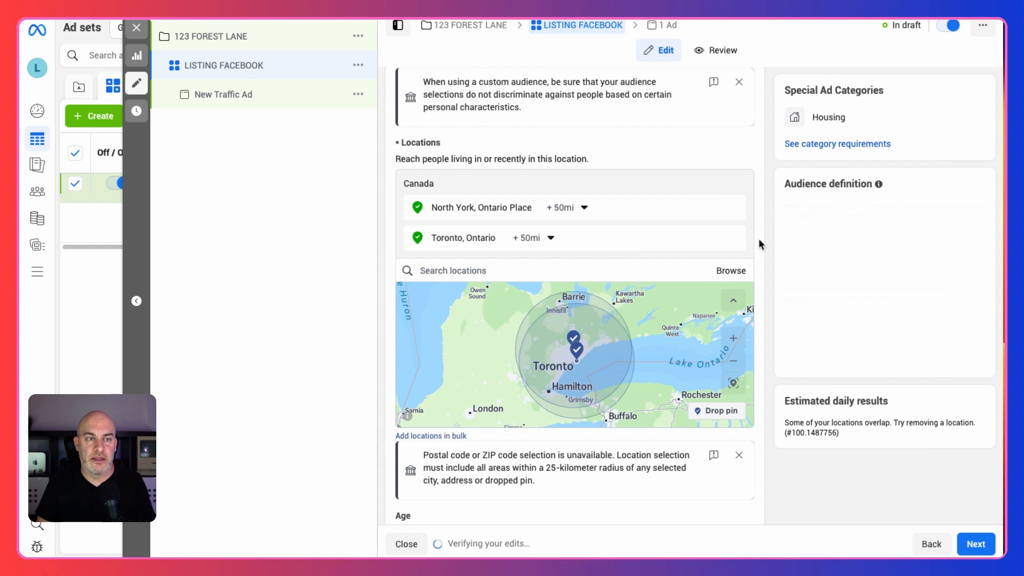
- Examine the available minimum ages and review the audience's locations, gender, detailed targeting, language and placement settings
{"action": "scroll", "coordinate": [759, 239], "scroll_direction": "down", "scroll_amount": 1}
{"action": "scroll", "coordinate": [759, 239], "scroll_direction": "down", "scroll_amount": 3}
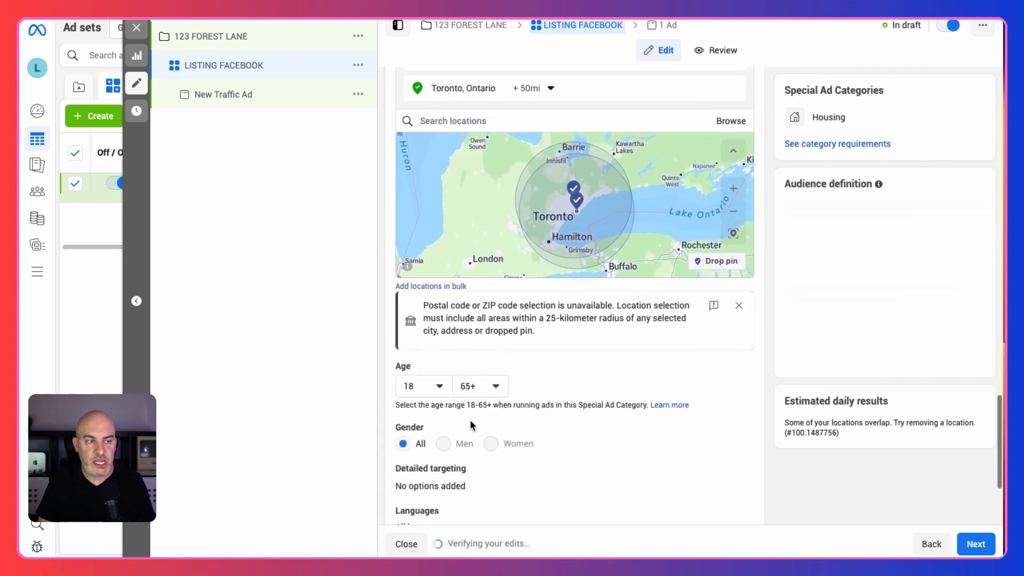
{"action": "left_click", "coordinate": [439, 386]}
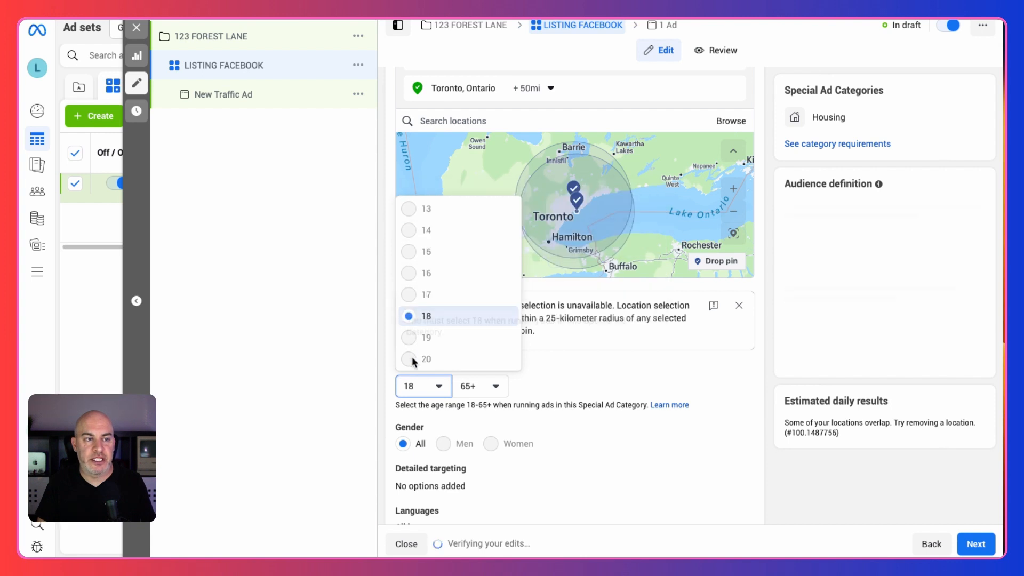
{"action": "left_click", "coordinate": [585, 378]}
{"action": "scroll", "coordinate": [581, 387], "scroll_direction": "down", "scroll_amount": 1}
{"action": "scroll", "coordinate": [580, 387], "scroll_direction": "up", "scroll_amount": 2}
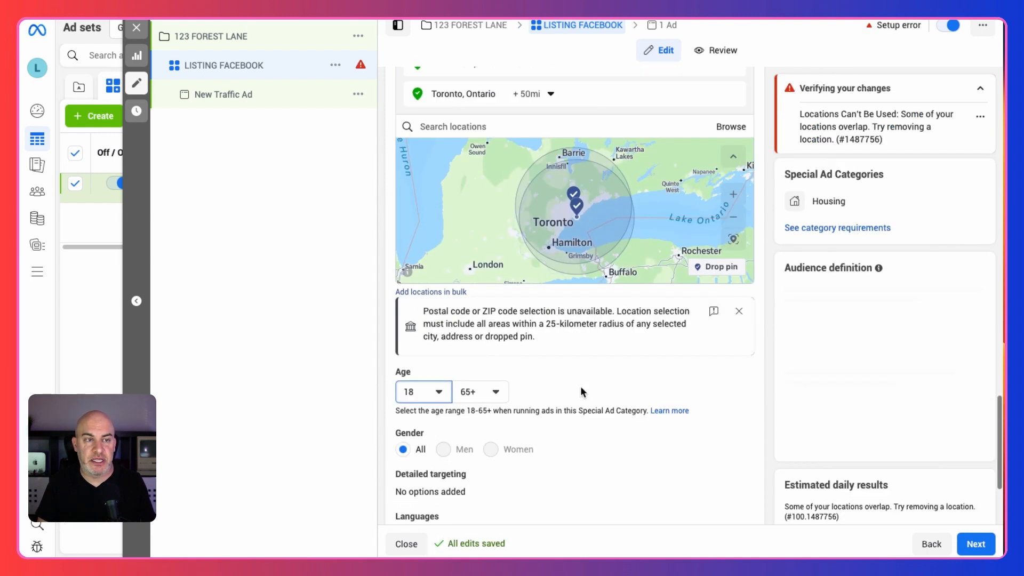
{"action": "scroll", "coordinate": [581, 390], "scroll_direction": "up", "scroll_amount": 1}
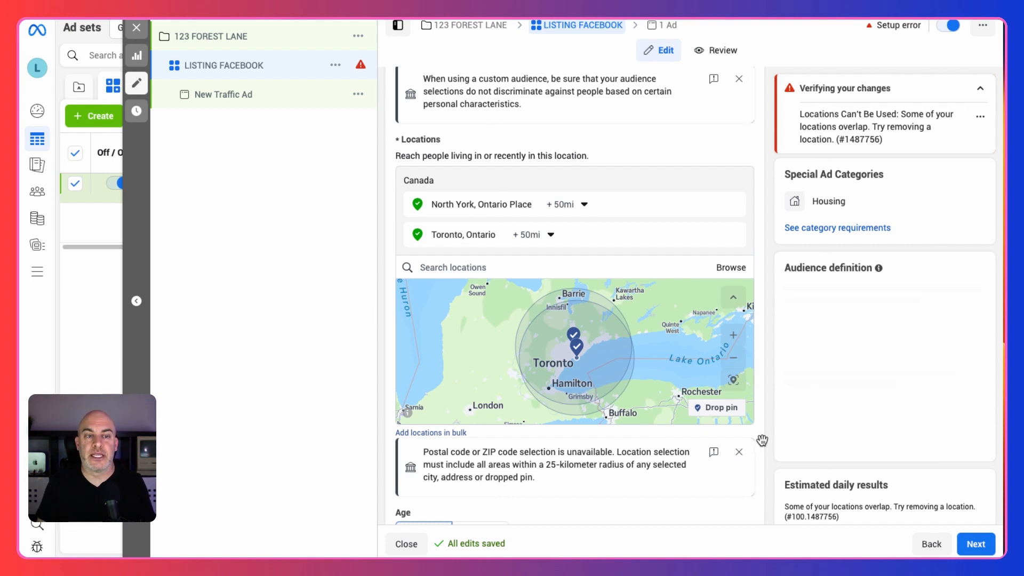
{"action": "scroll", "coordinate": [745, 460], "scroll_direction": "down", "scroll_amount": 1}
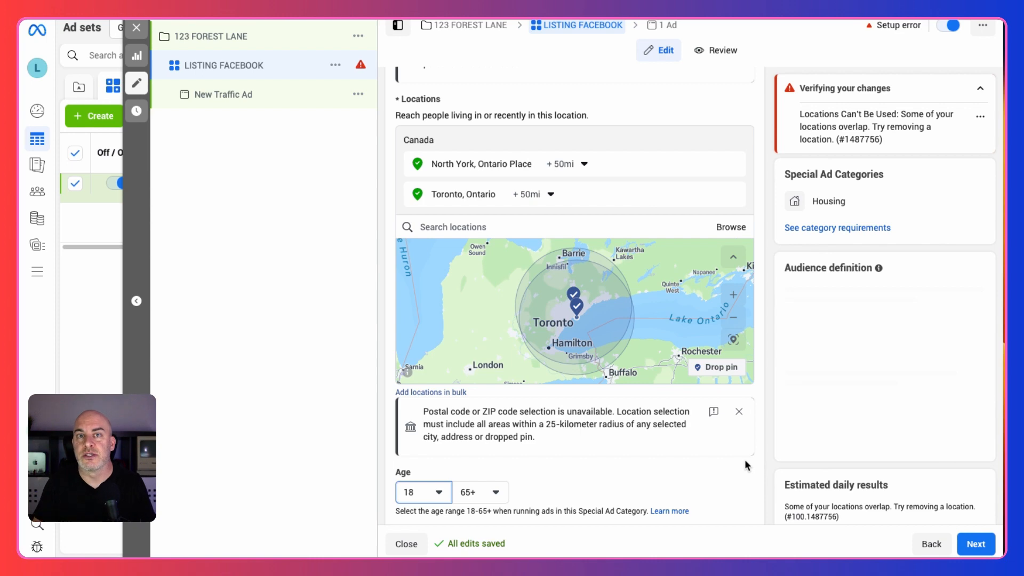
{"action": "scroll", "coordinate": [745, 459], "scroll_direction": "down", "scroll_amount": 1}
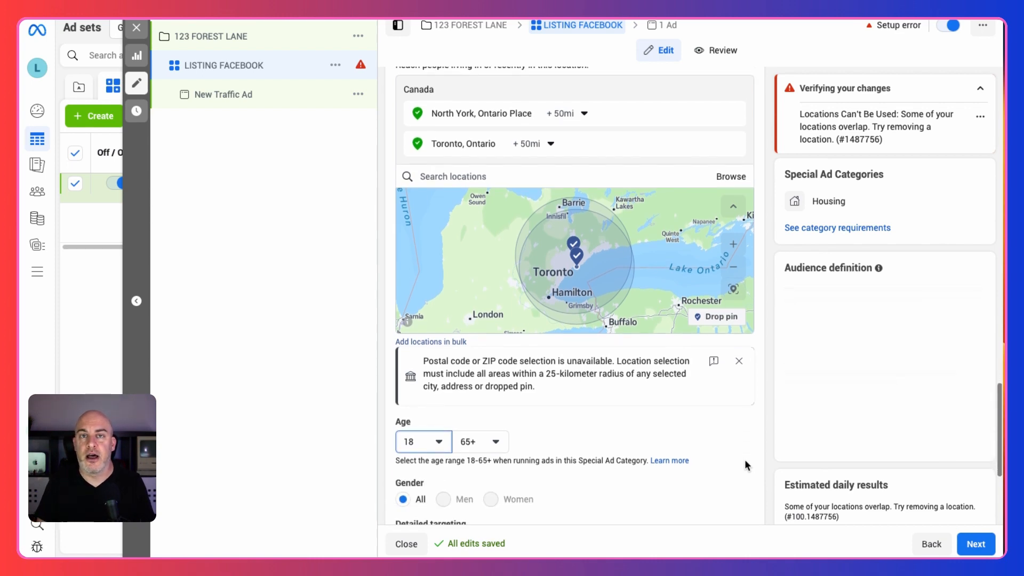
{"action": "scroll", "coordinate": [745, 459], "scroll_direction": "down", "scroll_amount": 5}
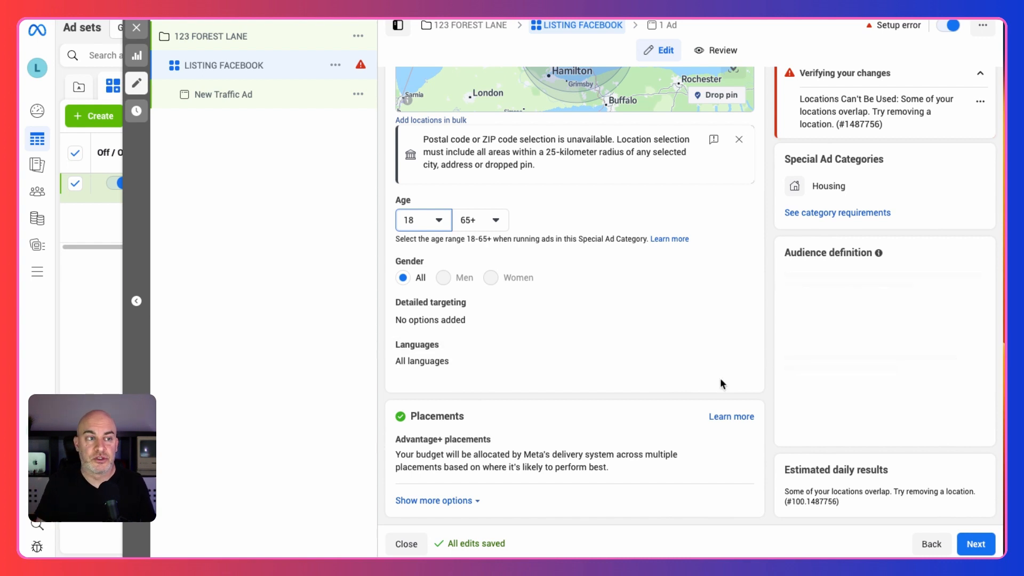
- Open the ad set's placement settings for editing and choose Manual placements
{"action": "scroll", "coordinate": [648, 260], "scroll_direction": "up", "scroll_amount": 1}
{"action": "scroll", "coordinate": [647, 260], "scroll_direction": "down", "scroll_amount": 1}
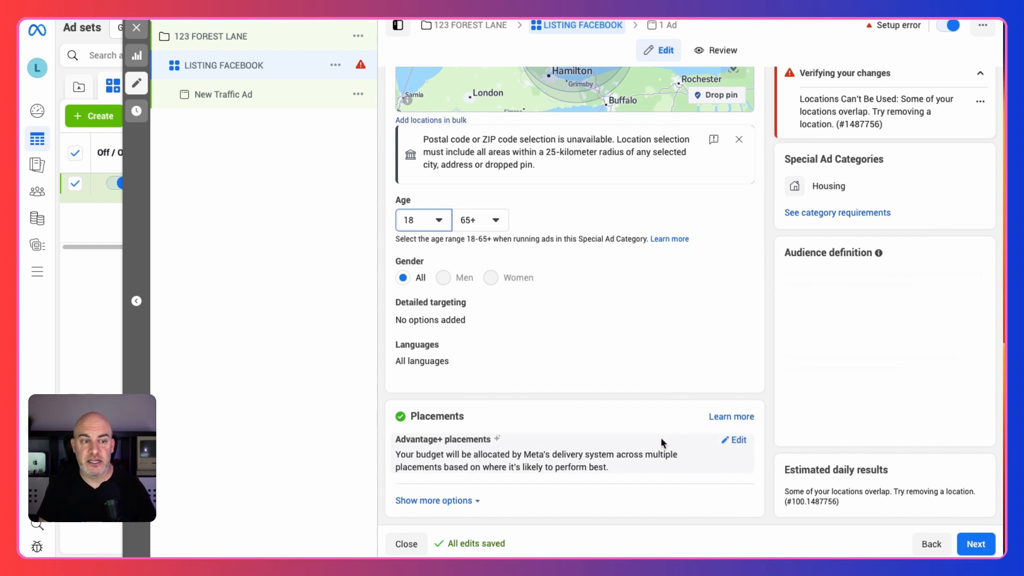
{"action": "left_click", "coordinate": [735, 440]}
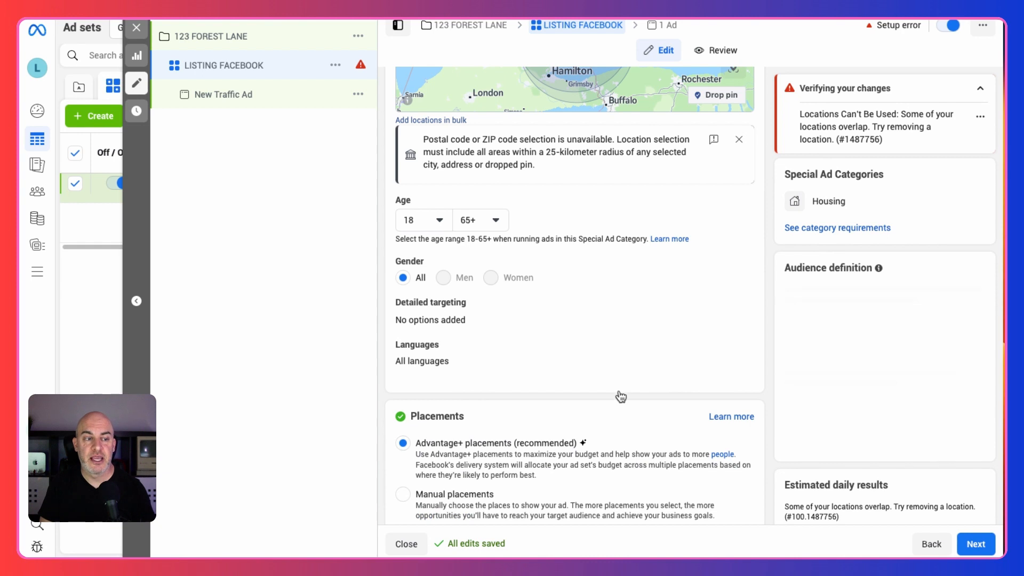
{"action": "scroll", "coordinate": [620, 396], "scroll_direction": "down", "scroll_amount": 1}
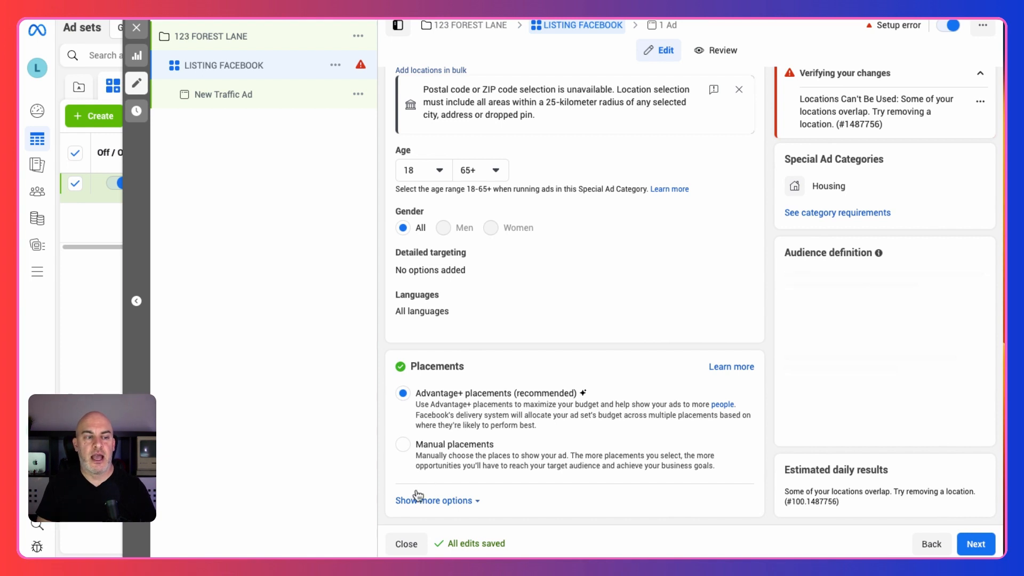
{"action": "left_click", "coordinate": [686, 429]}
- Restrict the ad set's platforms to Facebook by deselecting Audience network, Messenger and Instagram
{"action": "scroll", "coordinate": [686, 427], "scroll_direction": "down", "scroll_amount": 3}
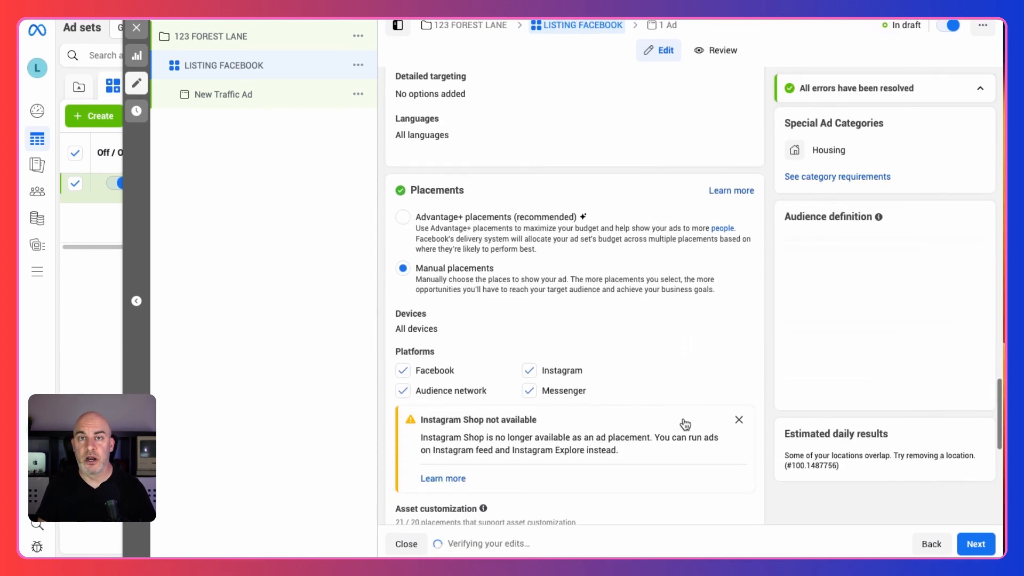
{"action": "scroll", "coordinate": [686, 424], "scroll_direction": "down", "scroll_amount": 2}
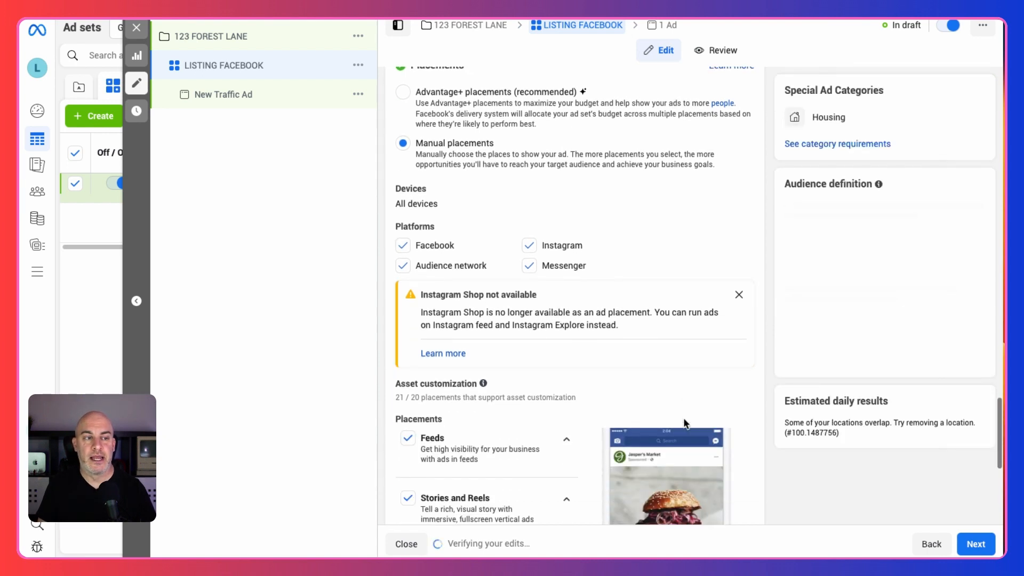
{"action": "scroll", "coordinate": [685, 423], "scroll_direction": "down", "scroll_amount": 1}
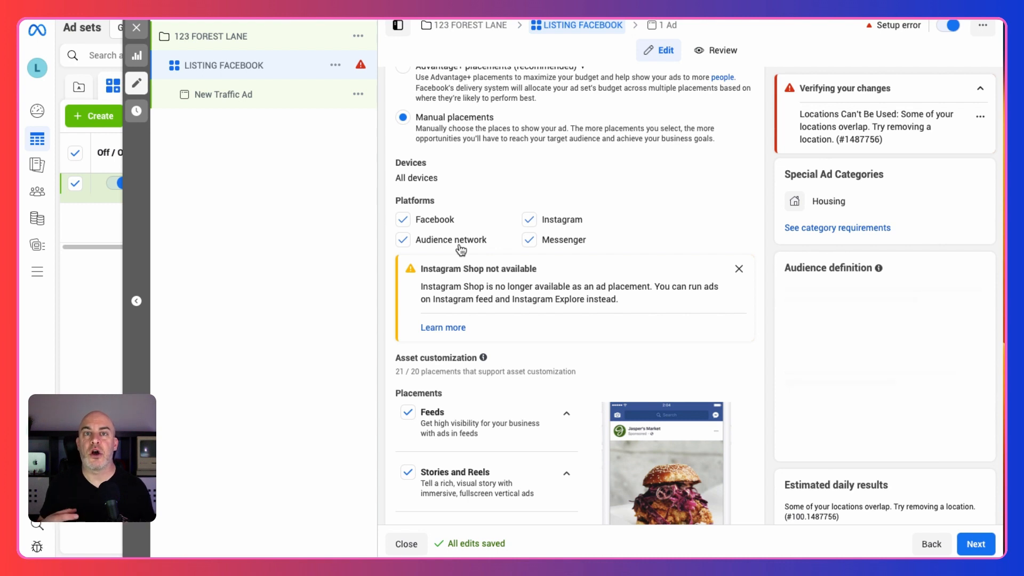
{"action": "left_click", "coordinate": [404, 240]}
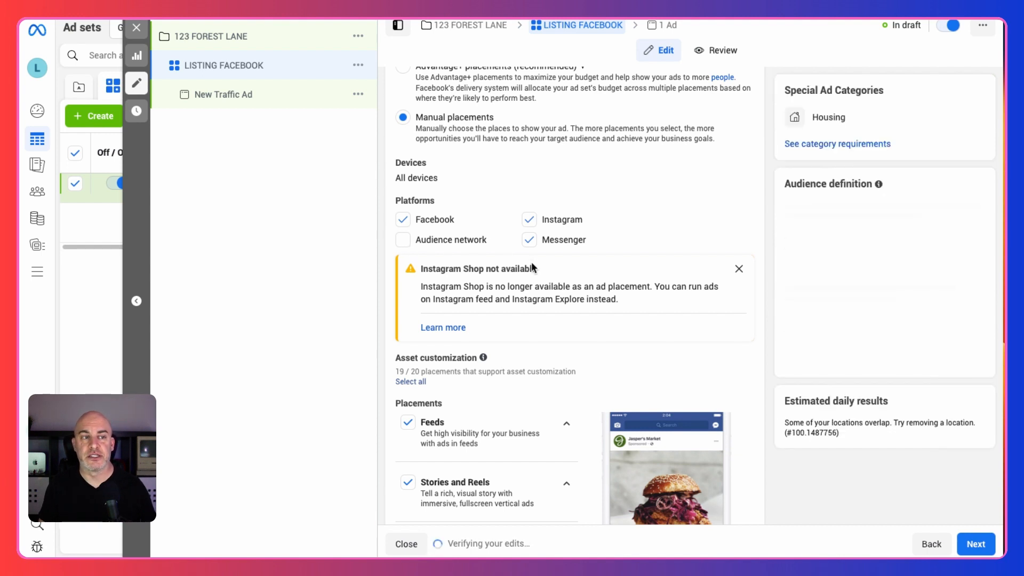
{"action": "scroll", "coordinate": [524, 280], "scroll_direction": "up", "scroll_amount": 1}
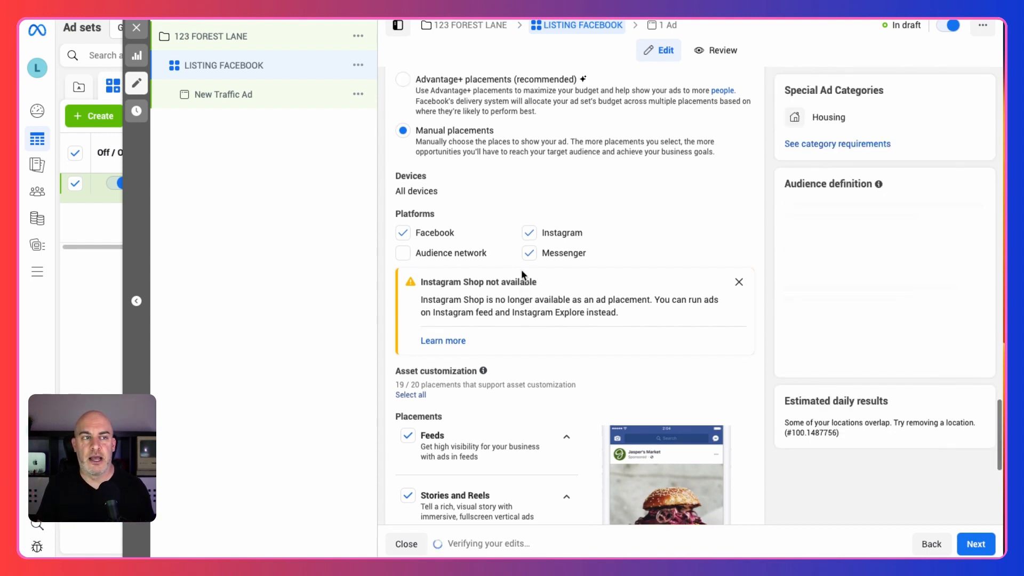
{"action": "scroll", "coordinate": [522, 273], "scroll_direction": "up", "scroll_amount": 1}
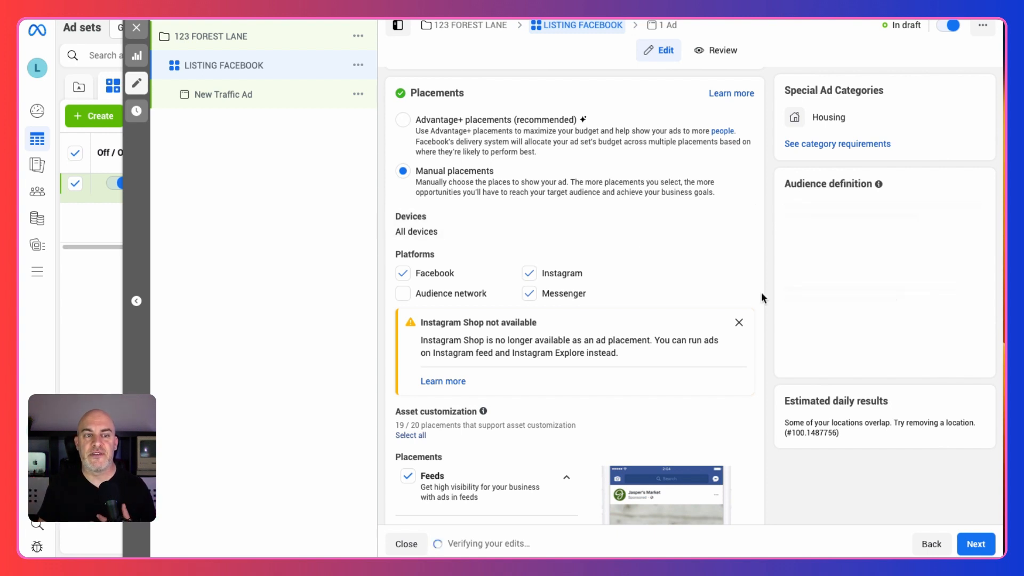
{"action": "scroll", "coordinate": [757, 312], "scroll_direction": "down", "scroll_amount": 2}
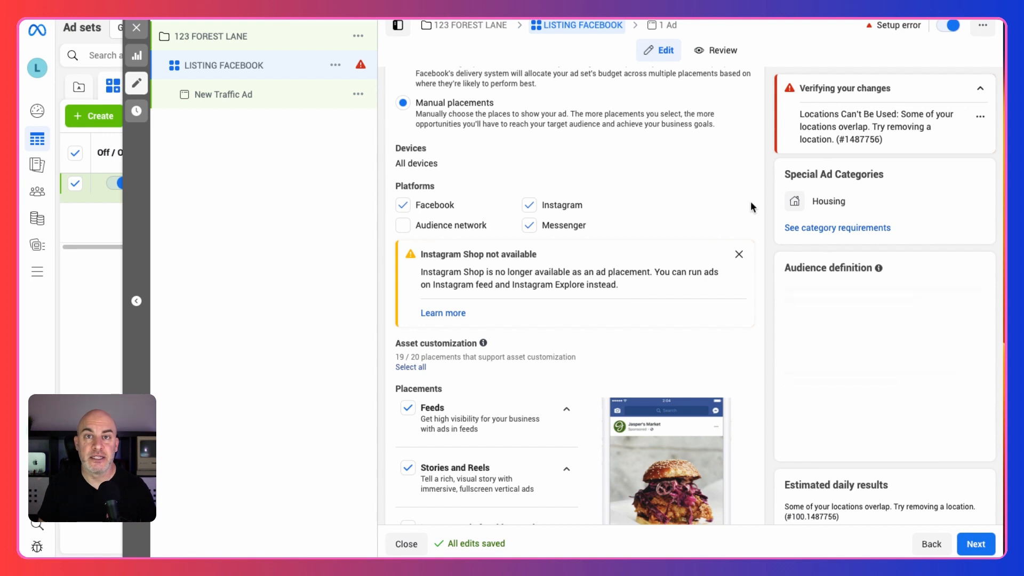
{"action": "scroll", "coordinate": [469, 244], "scroll_direction": "down", "scroll_amount": 1}
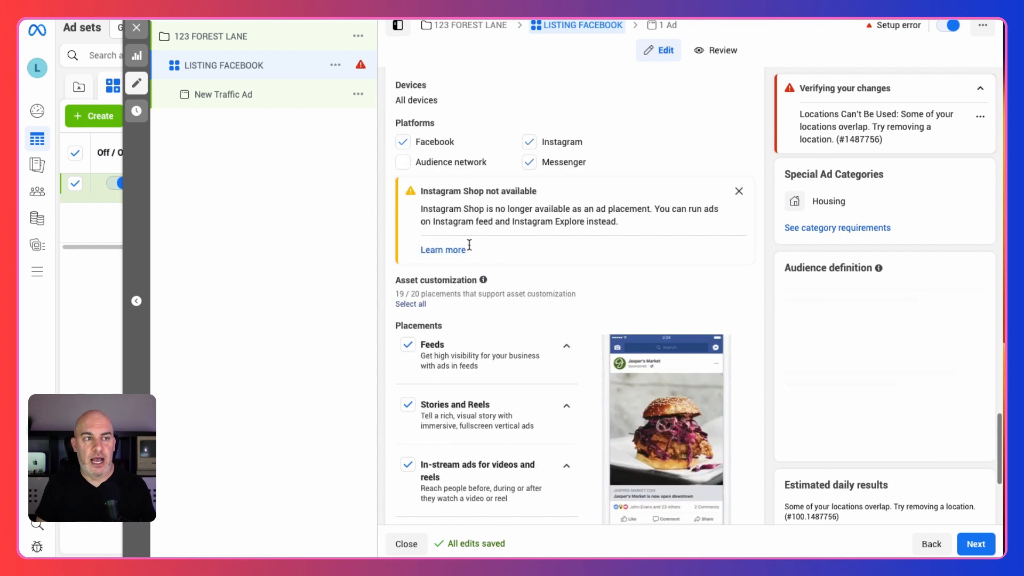
{"action": "left_click", "coordinate": [530, 165]}
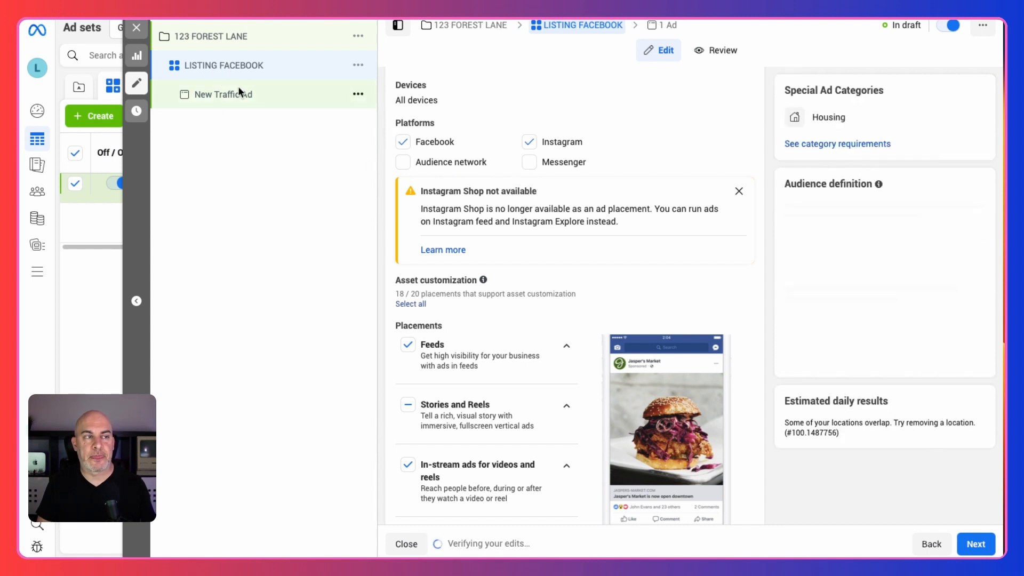
{"action": "left_click", "coordinate": [529, 142]}
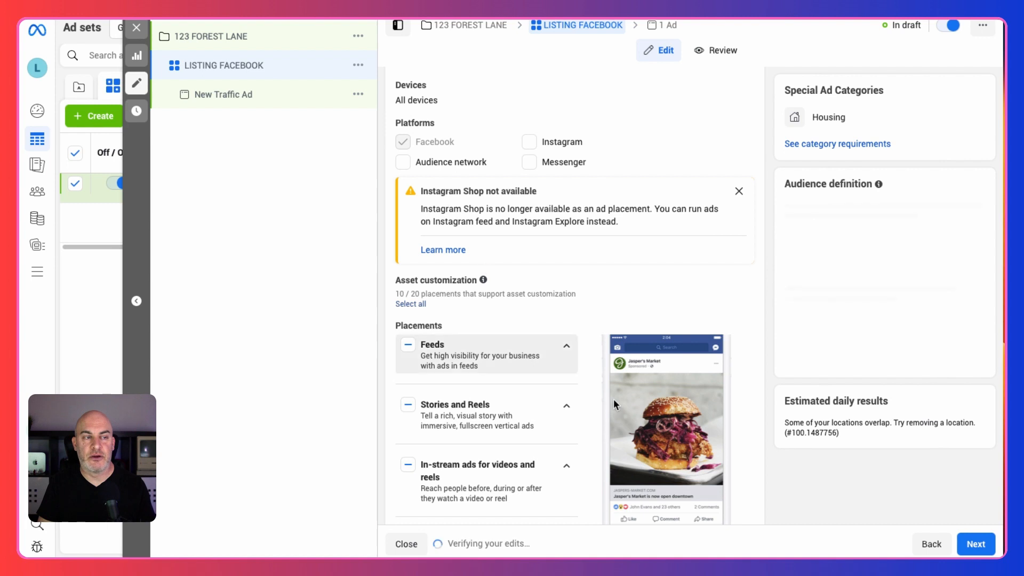
- Expand the Feeds and the Stories and Reels placements, and exclude every Stories and Reels placement
{"action": "scroll", "coordinate": [608, 414], "scroll_direction": "down", "scroll_amount": 4}
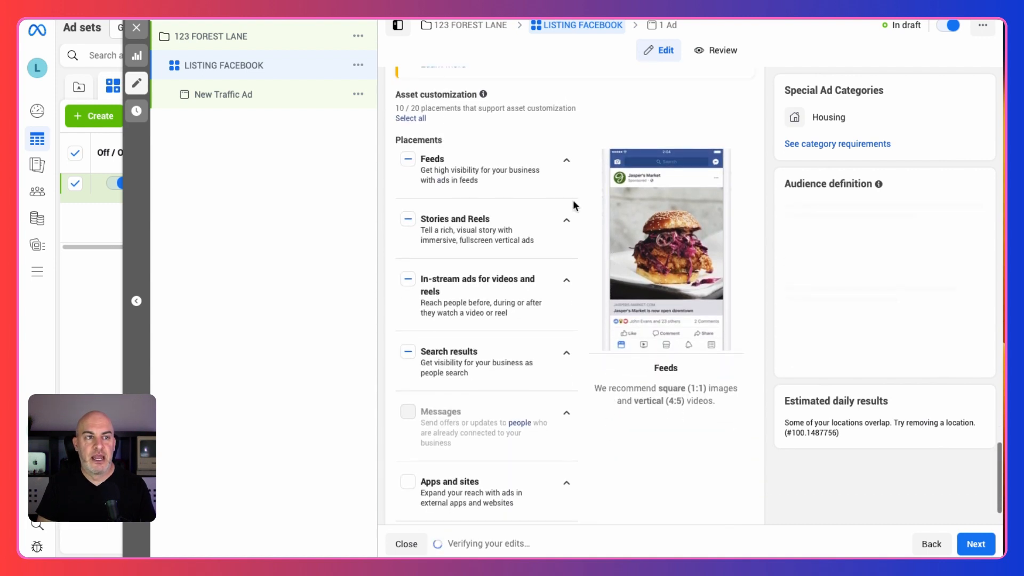
{"action": "left_click", "coordinate": [567, 161]}
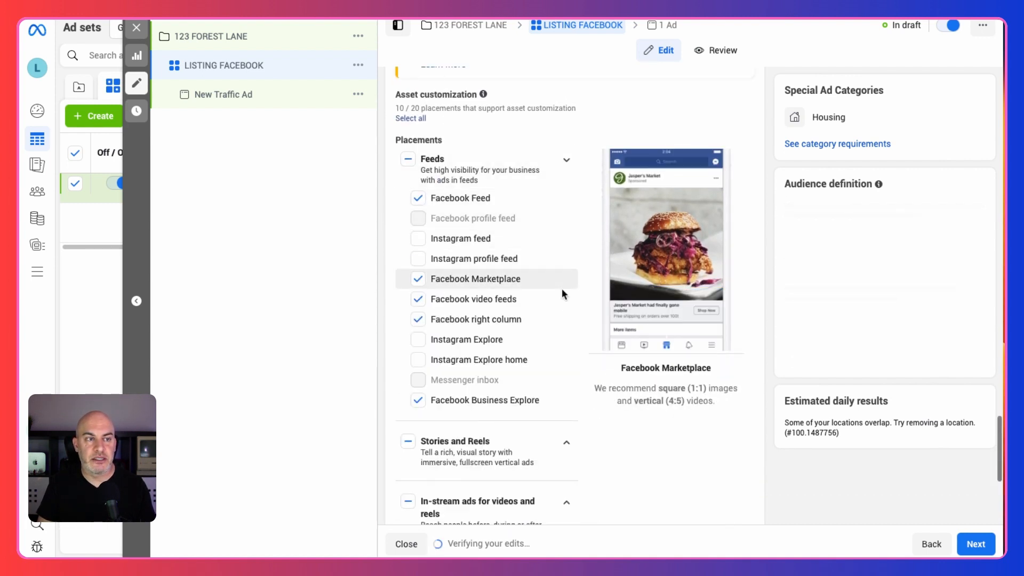
{"action": "scroll", "coordinate": [562, 293], "scroll_direction": "down", "scroll_amount": 3}
{"action": "left_click", "coordinate": [565, 327]}
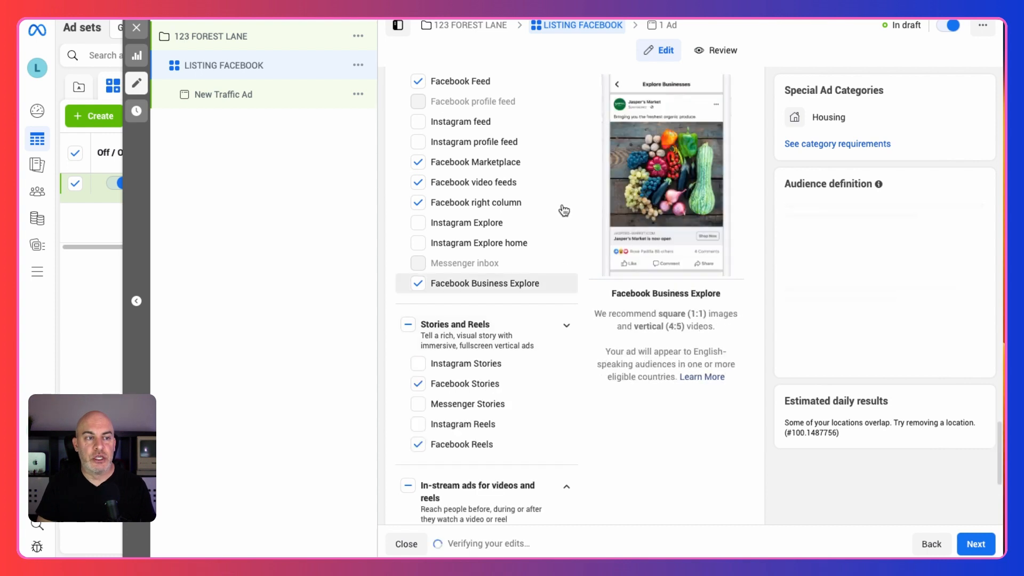
{"action": "scroll", "coordinate": [565, 192], "scroll_direction": "up", "scroll_amount": 2}
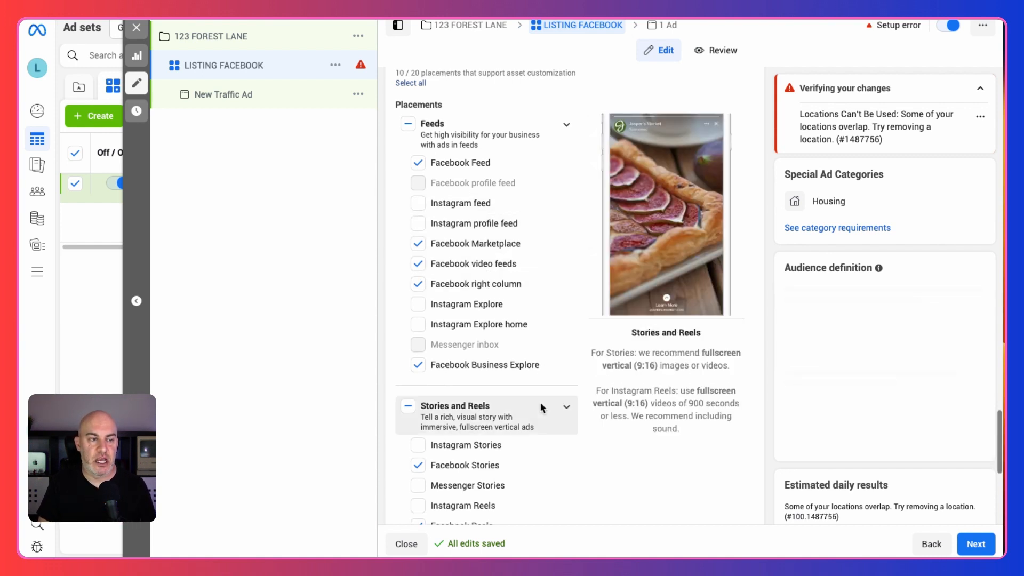
{"action": "scroll", "coordinate": [539, 402], "scroll_direction": "down", "scroll_amount": 4}
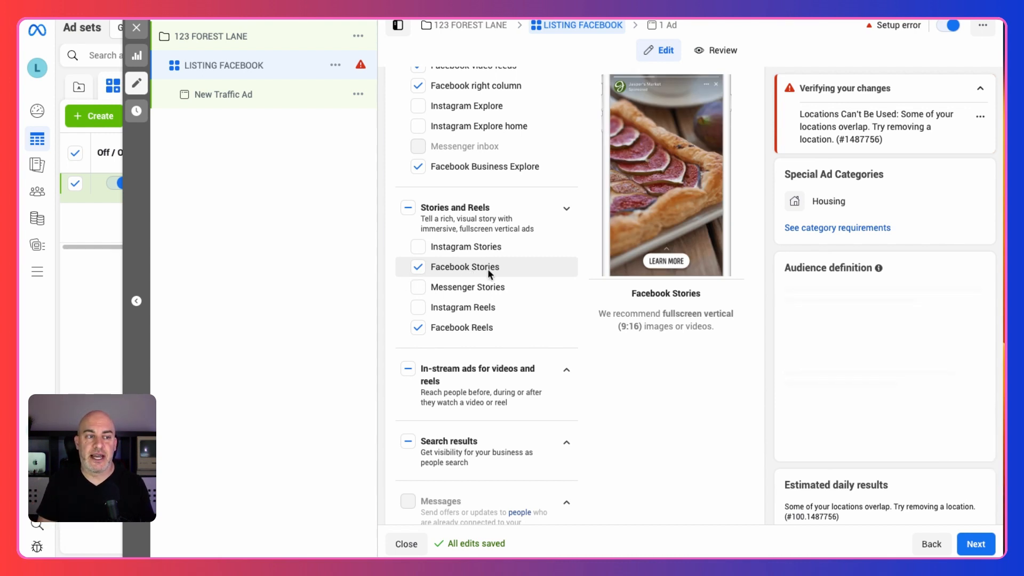
{"action": "left_click", "coordinate": [409, 211]}
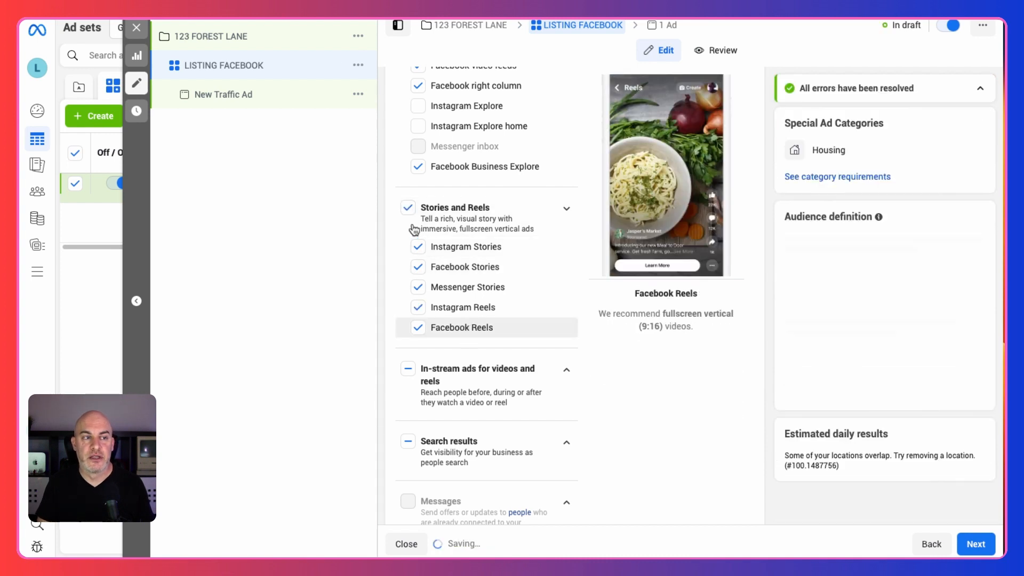
{"action": "left_click", "coordinate": [408, 209]}
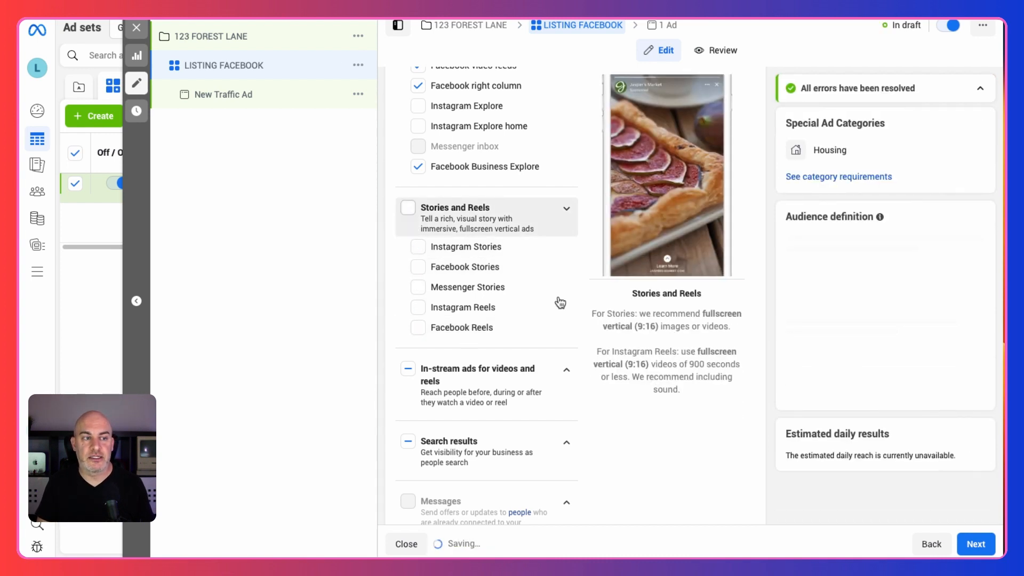
- Expand the In-stream ads for videos and reels group and exclude all of its placements
{"action": "scroll", "coordinate": [560, 302], "scroll_direction": "down", "scroll_amount": 3}
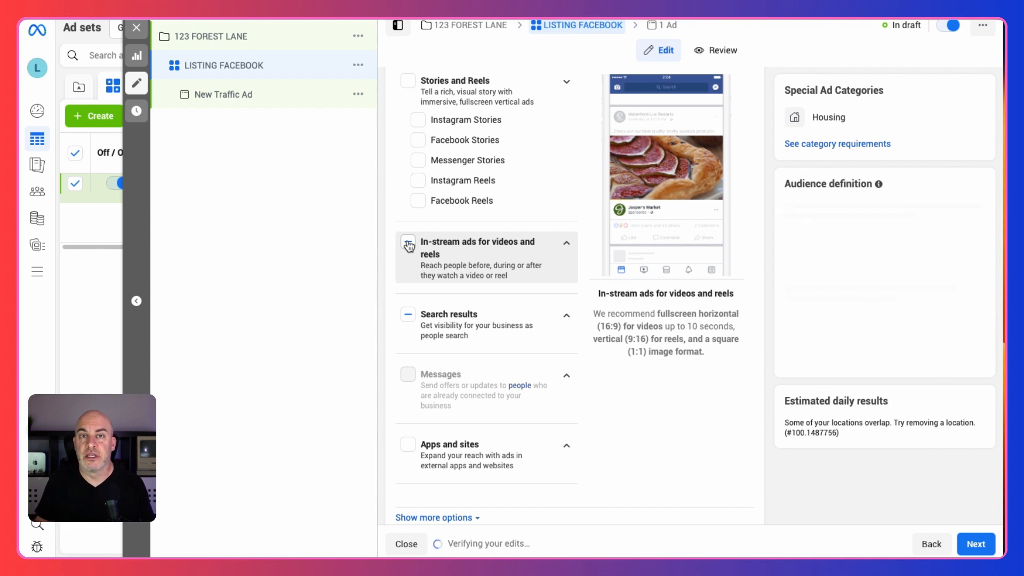
{"action": "left_click", "coordinate": [409, 243]}
{"action": "left_click", "coordinate": [567, 243]}
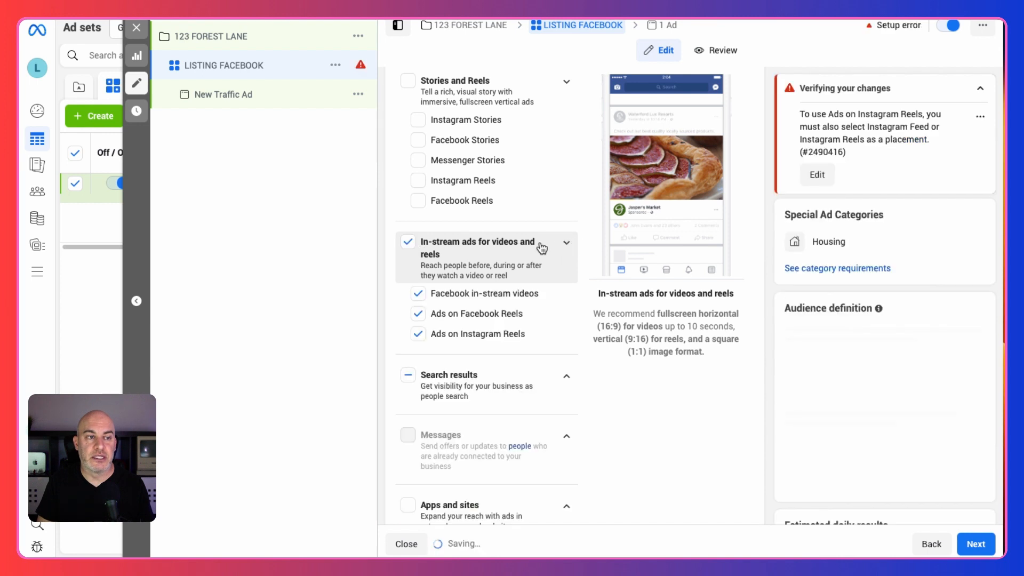
{"action": "left_click", "coordinate": [408, 243]}
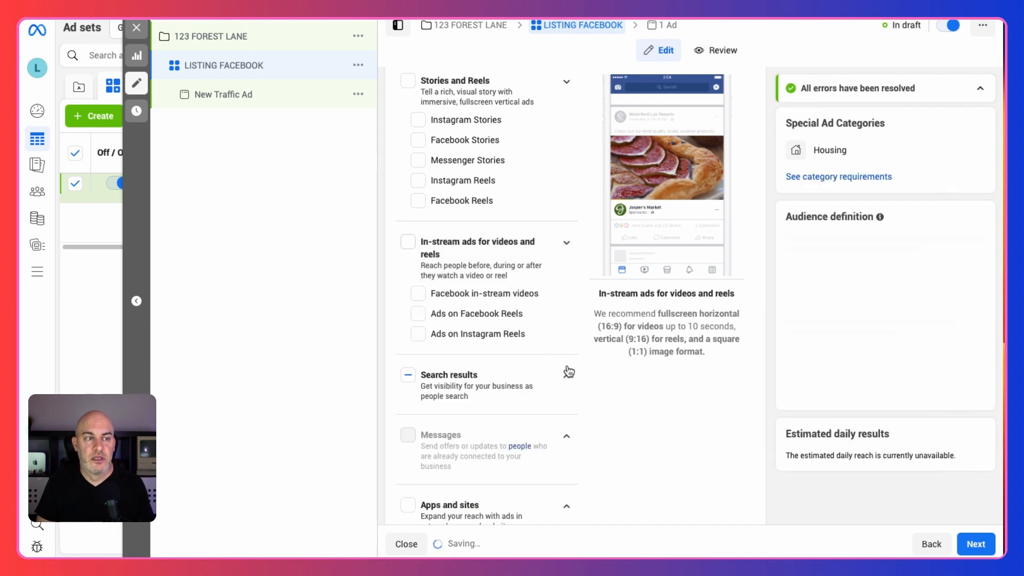
- Exclude all Search results placements, including Facebook search results, and review the selected Feeds placements
{"action": "scroll", "coordinate": [571, 374], "scroll_direction": "down", "scroll_amount": 2}
{"action": "left_click", "coordinate": [567, 294]}
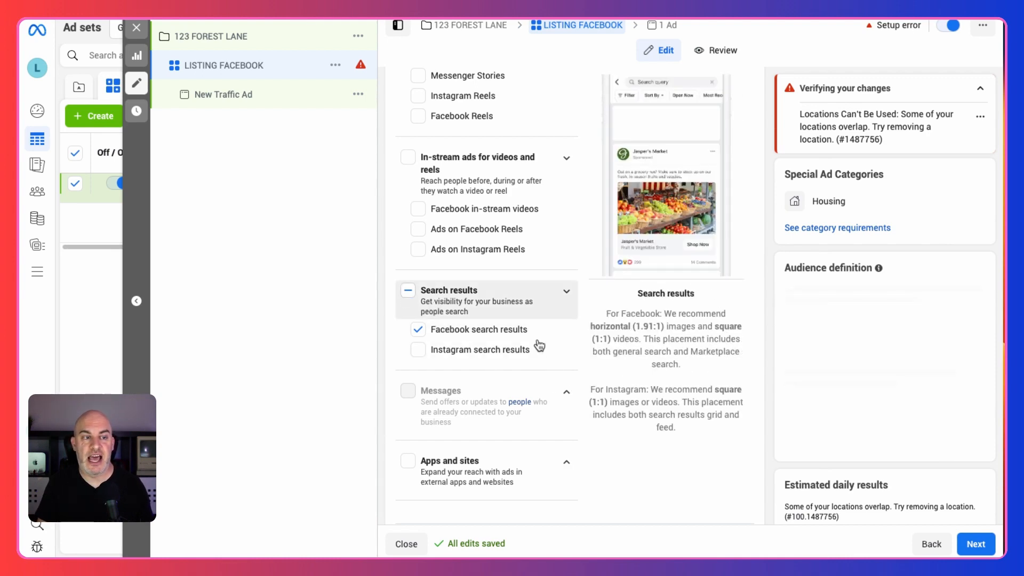
{"action": "scroll", "coordinate": [540, 346], "scroll_direction": "down", "scroll_amount": 2}
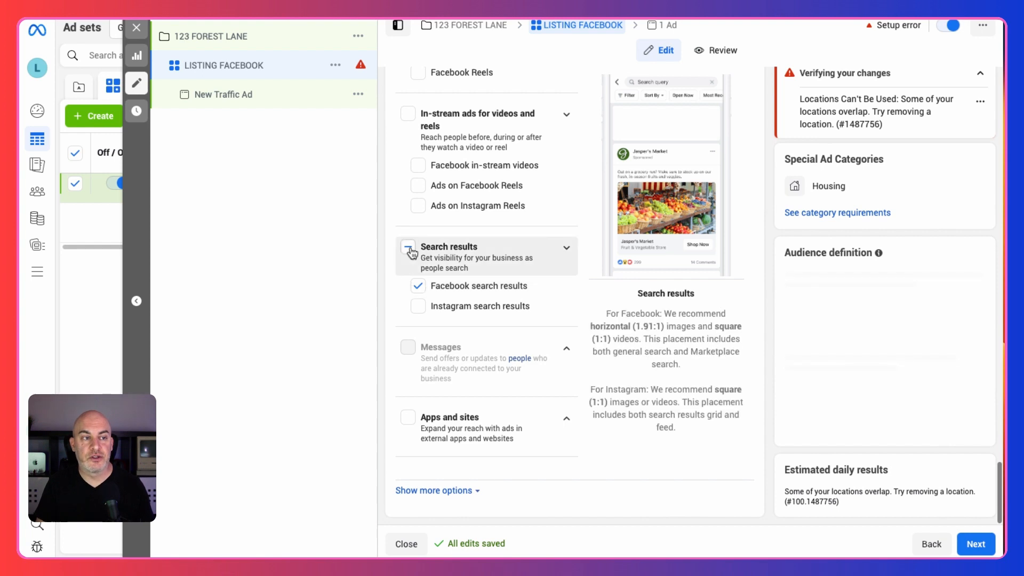
{"action": "left_click", "coordinate": [409, 248]}
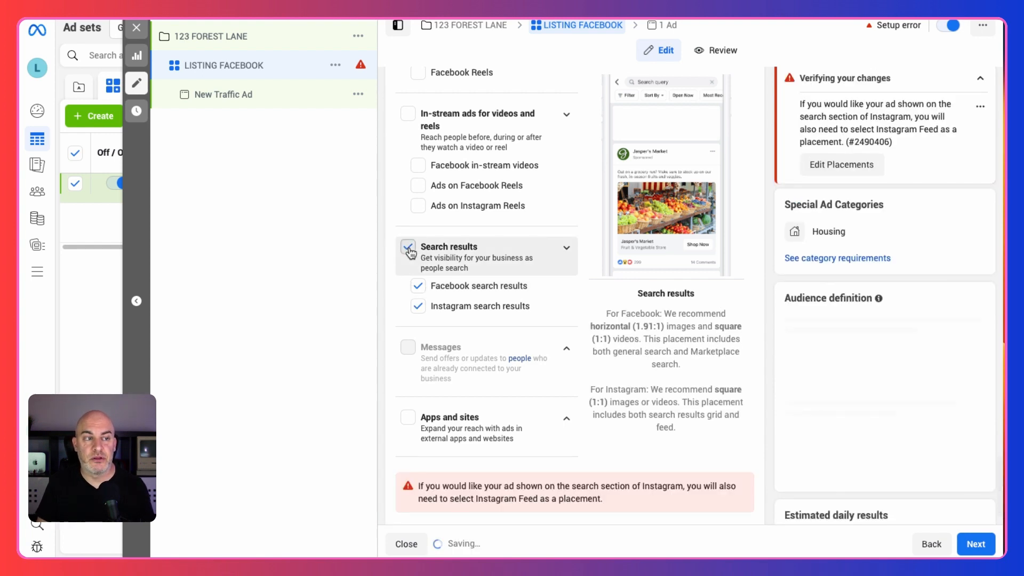
{"action": "left_click", "coordinate": [409, 248]}
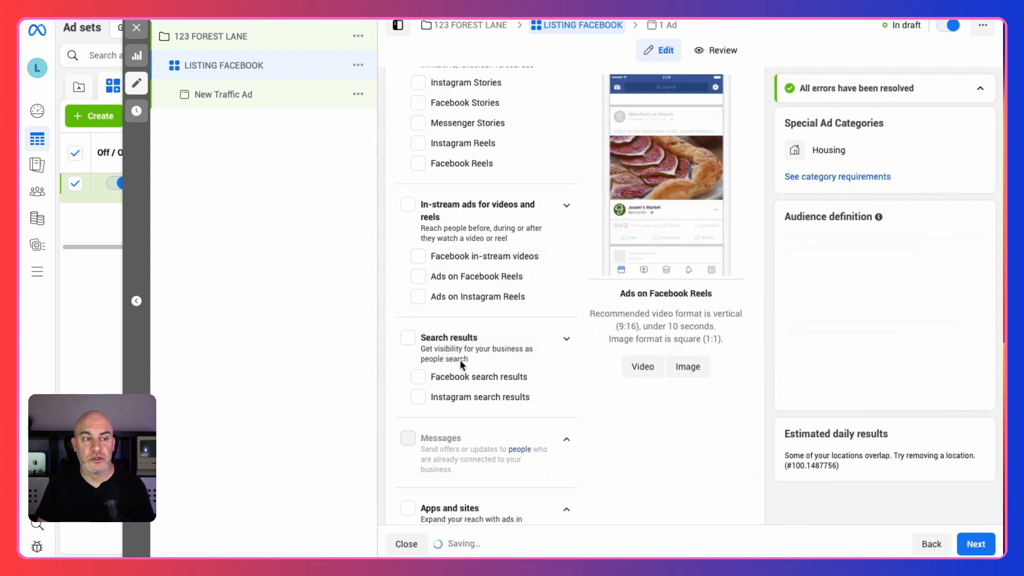
{"action": "scroll", "coordinate": [566, 398], "scroll_direction": "down", "scroll_amount": 3}
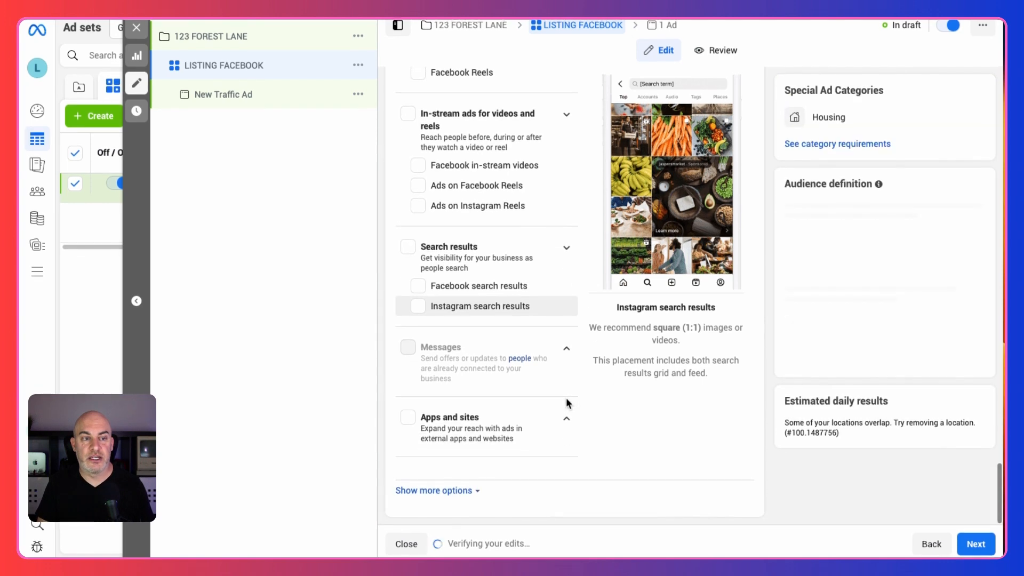
{"action": "scroll", "coordinate": [566, 398], "scroll_direction": "up", "scroll_amount": 5}
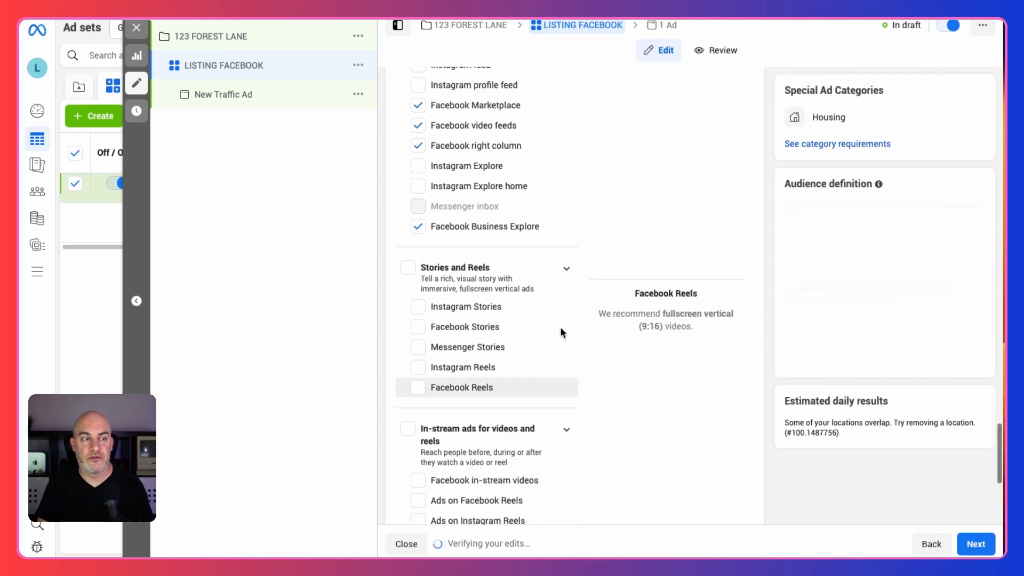
{"action": "scroll", "coordinate": [561, 333], "scroll_direction": "up", "scroll_amount": 5}
{"action": "scroll", "coordinate": [562, 277], "scroll_direction": "down", "scroll_amount": 1}
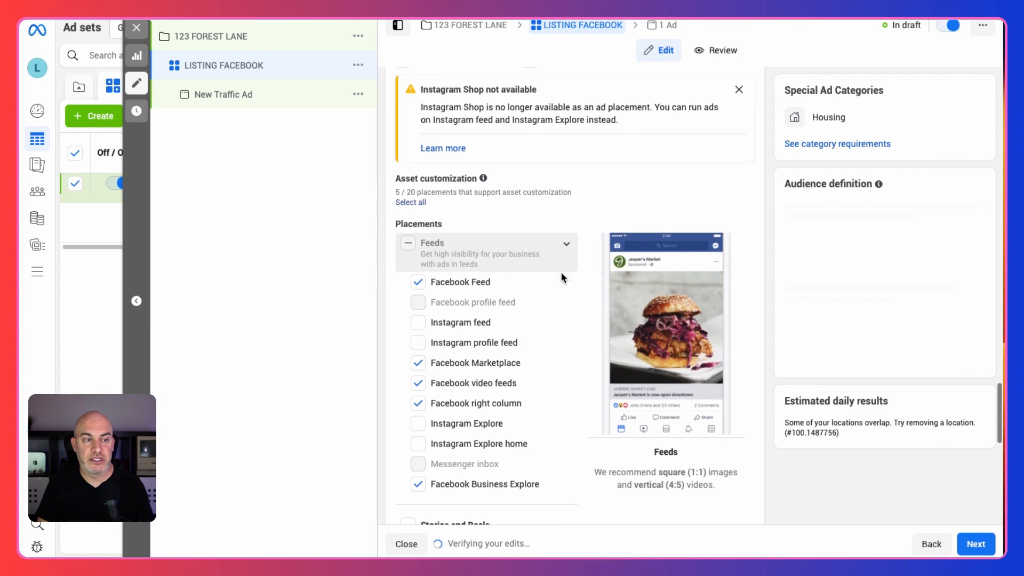
{"action": "scroll", "coordinate": [561, 277], "scroll_direction": "down", "scroll_amount": 1}
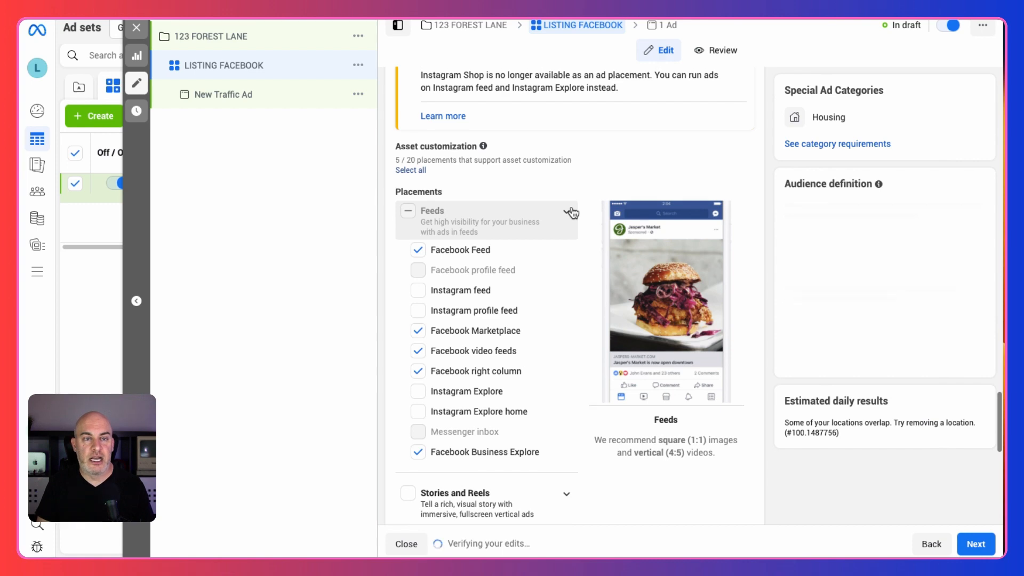
{"action": "scroll", "coordinate": [572, 213], "scroll_direction": "up", "scroll_amount": 15}
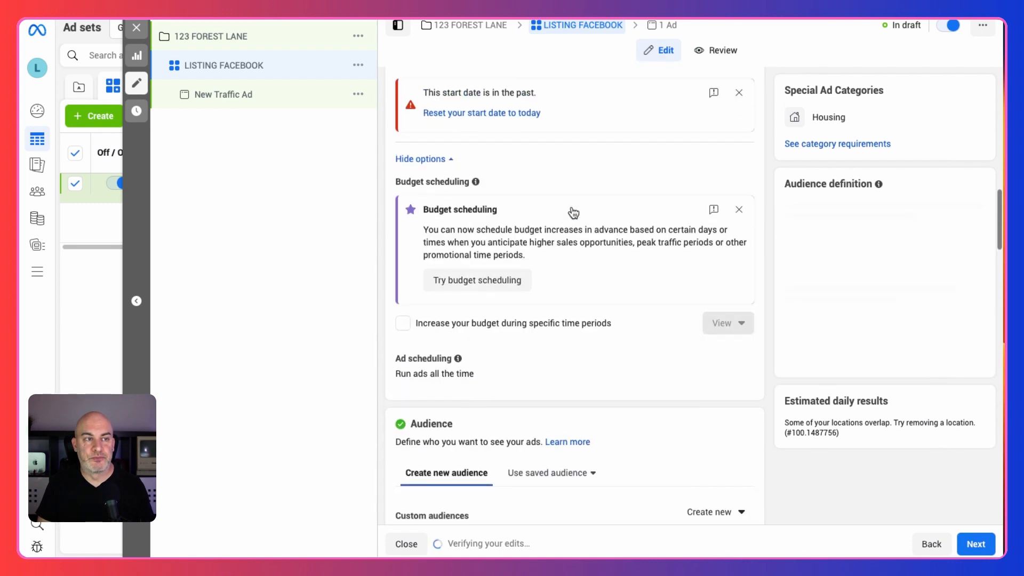
- Open the New Traffic Ad under the LISTING FACEBOOK ad set and rename it AD 1
{"action": "left_click", "coordinate": [221, 96]}
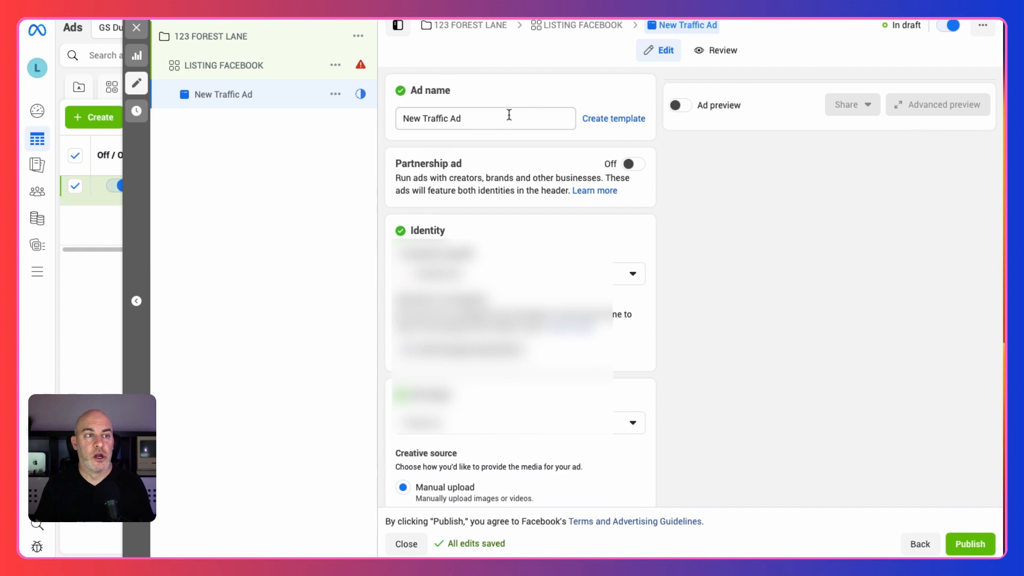
{"action": "triple_click", "coordinate": [508, 113]}
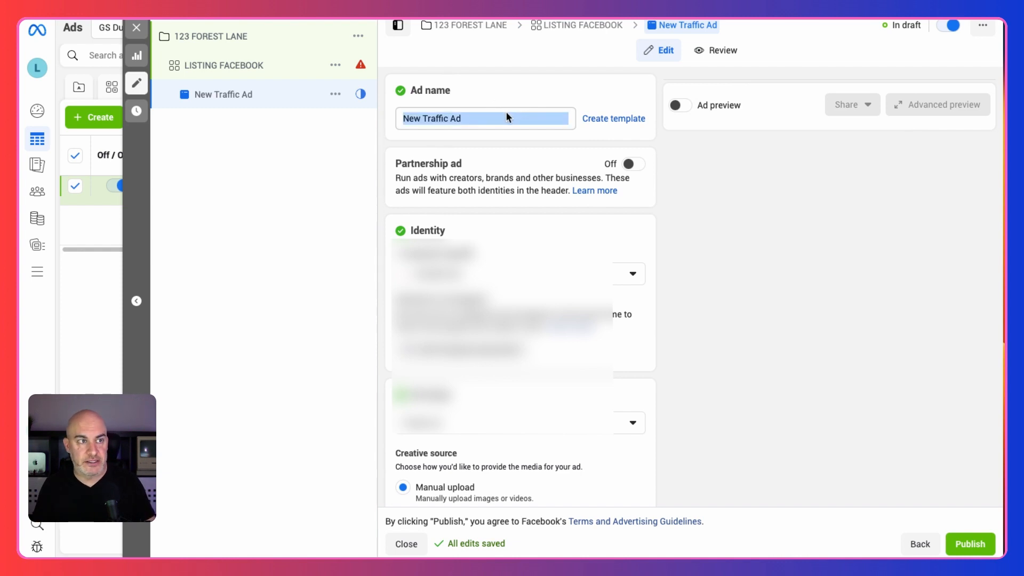
{"action": "double_click", "coordinate": [492, 119]}
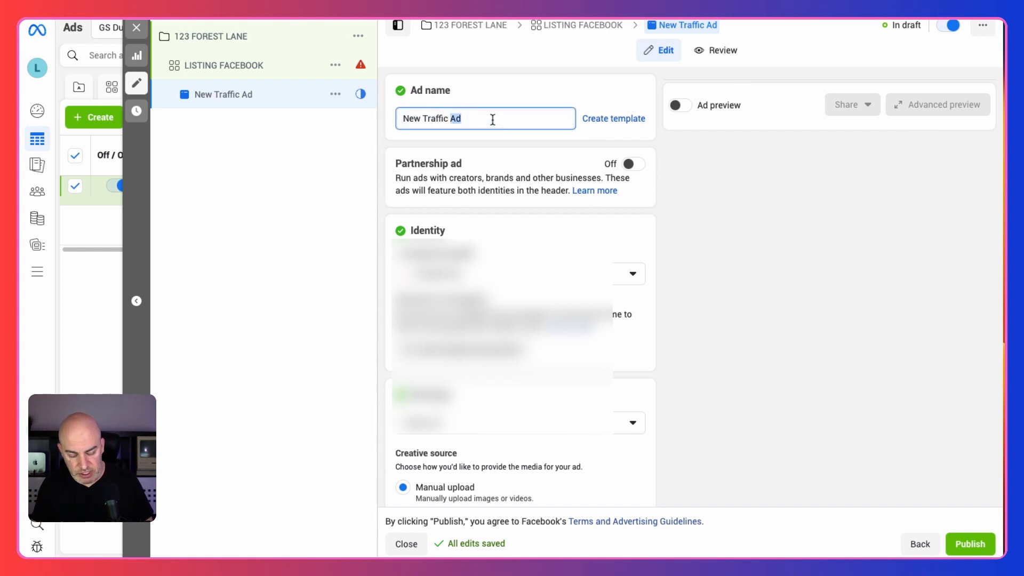
{"action": "key", "text": "ctrl+a"}
{"action": "type", "text": "AD 1"}
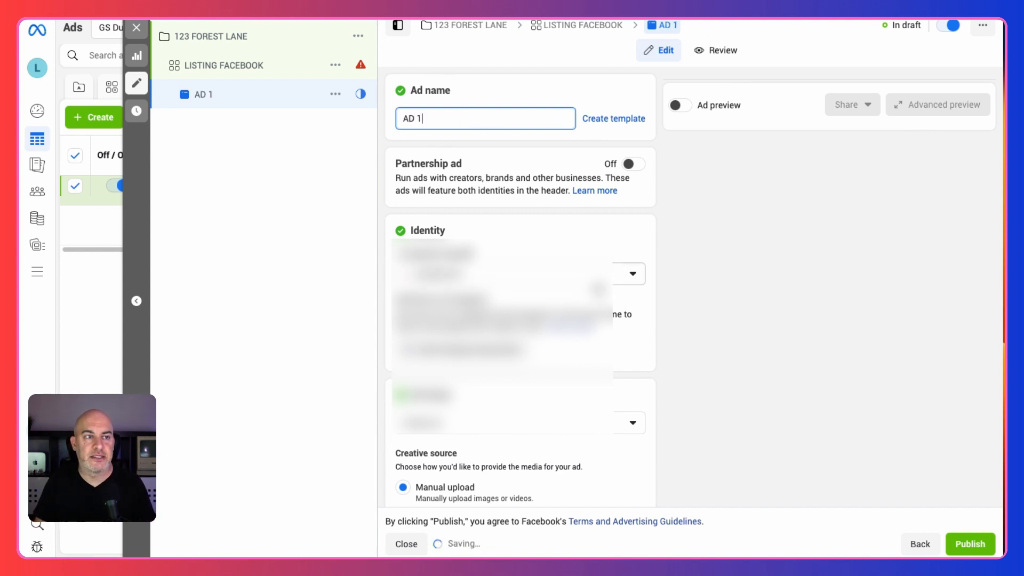
- Set the ad's Facebook Page identity to Going Social - Social Media Marketing
{"action": "scroll", "coordinate": [620, 255], "scroll_direction": "down", "scroll_amount": 2}
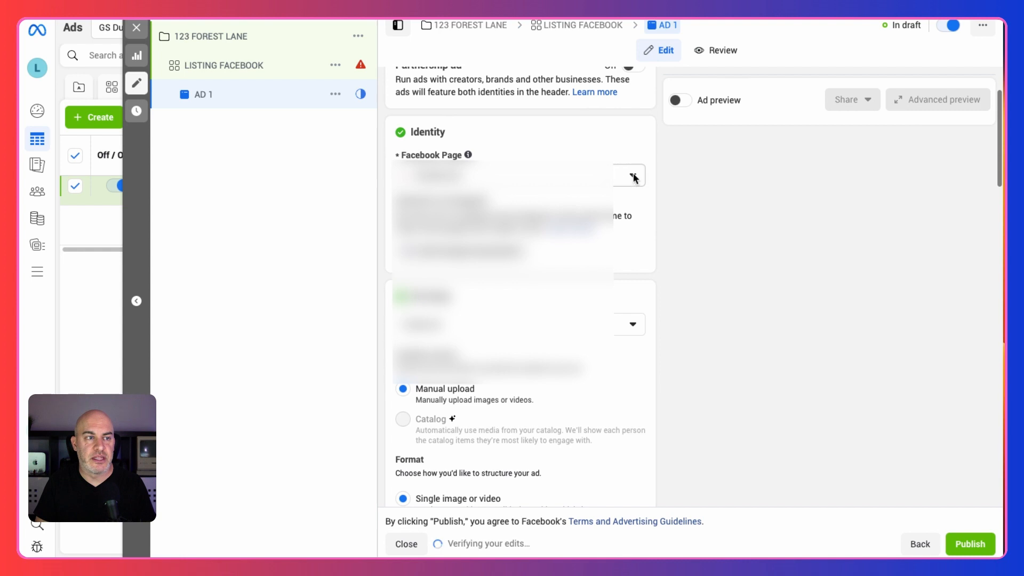
{"action": "left_click", "coordinate": [632, 175]}
{"action": "scroll", "coordinate": [481, 261], "scroll_direction": "down", "scroll_amount": 1}
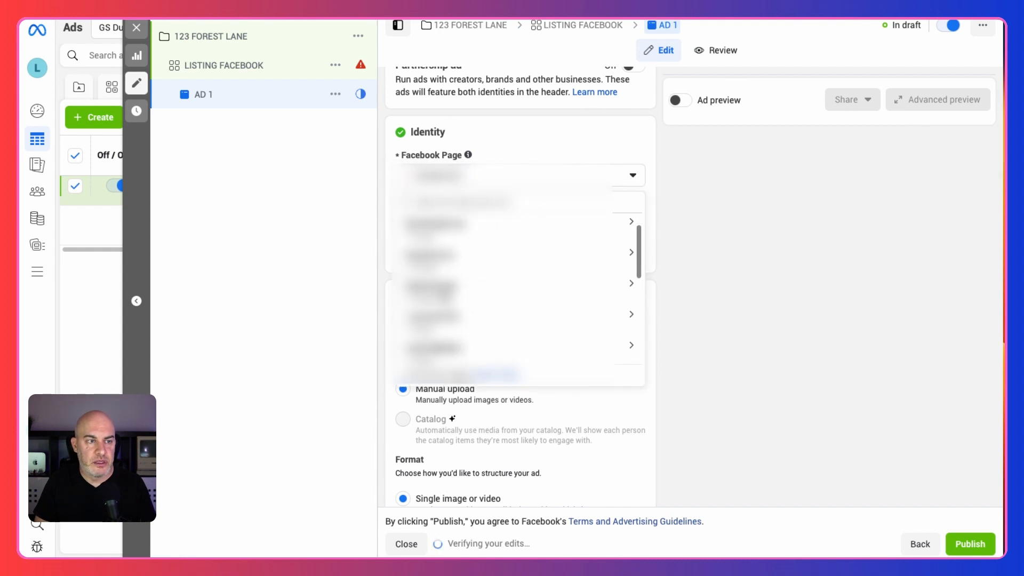
{"action": "left_click", "coordinate": [445, 297]}
{"action": "left_click", "coordinate": [493, 320]}
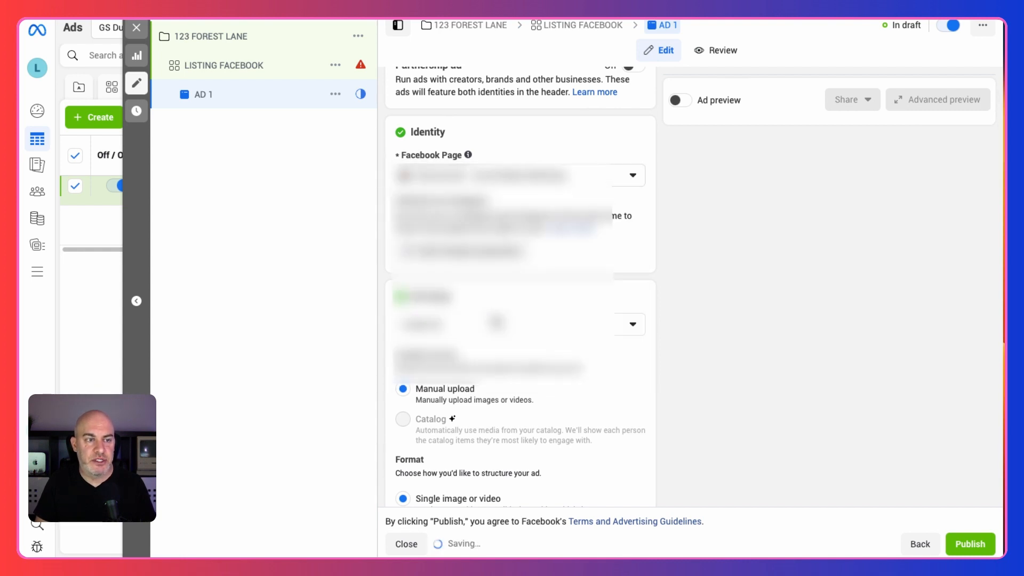
{"action": "scroll", "coordinate": [648, 214], "scroll_direction": "down", "scroll_amount": 1}
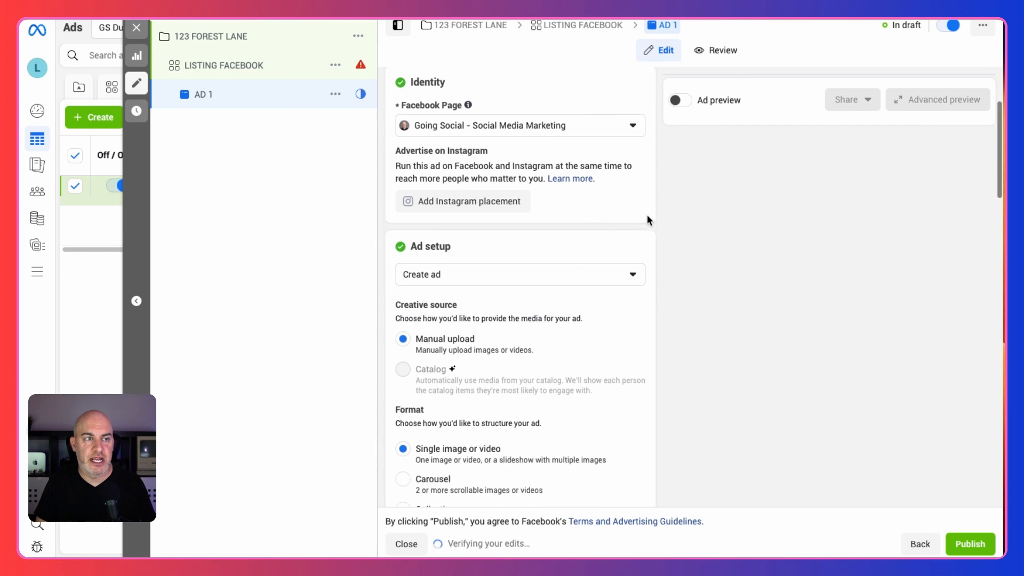
- Review the ad's identity and setup options, and choose the Single image or video format
{"action": "scroll", "coordinate": [463, 120], "scroll_direction": "up", "scroll_amount": 3}
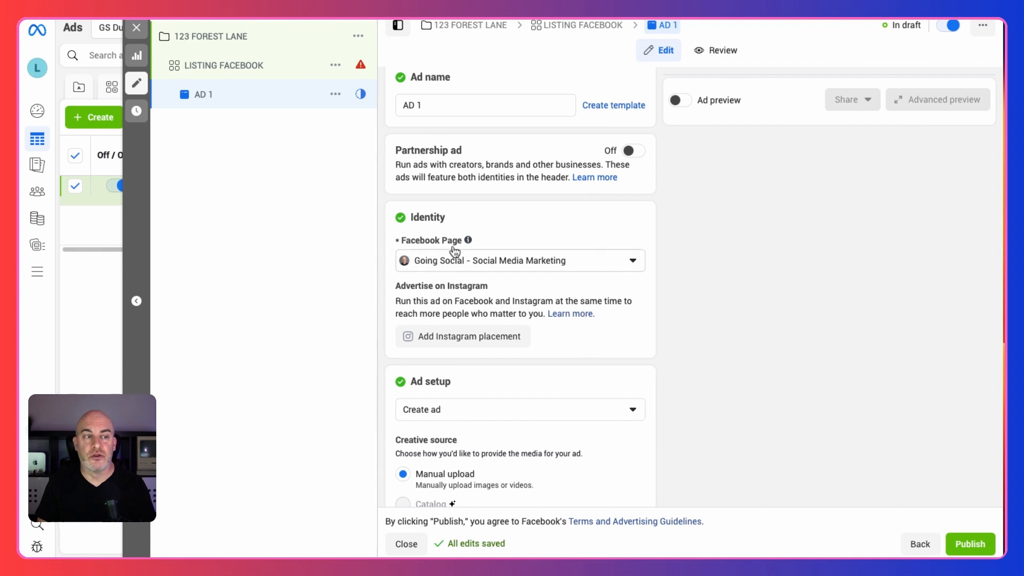
{"action": "scroll", "coordinate": [563, 332], "scroll_direction": "down", "scroll_amount": 6}
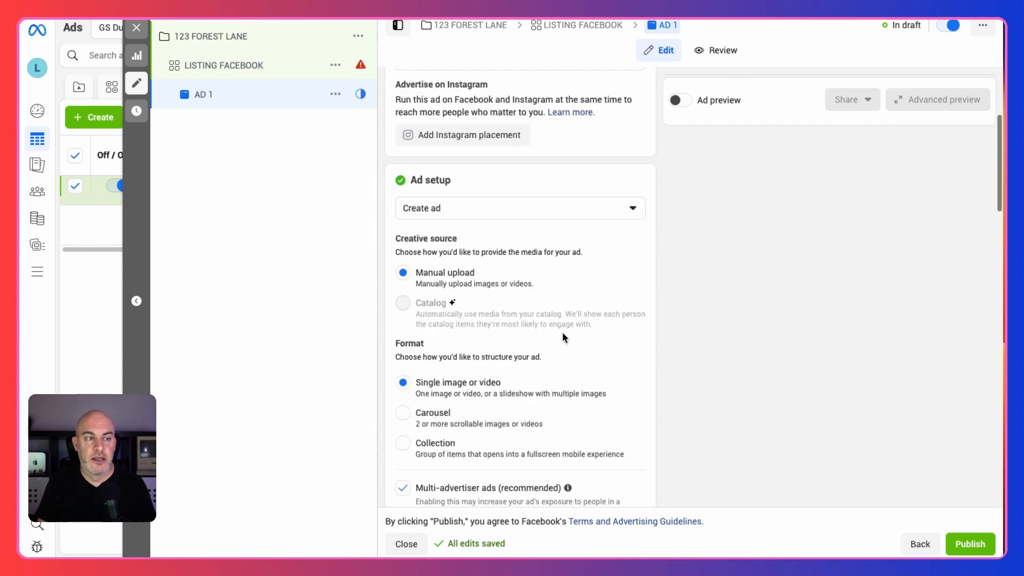
{"action": "scroll", "coordinate": [562, 332], "scroll_direction": "down", "scroll_amount": 1}
{"action": "scroll", "coordinate": [635, 219], "scroll_direction": "up", "scroll_amount": 1}
{"action": "scroll", "coordinate": [635, 218], "scroll_direction": "up", "scroll_amount": 1}
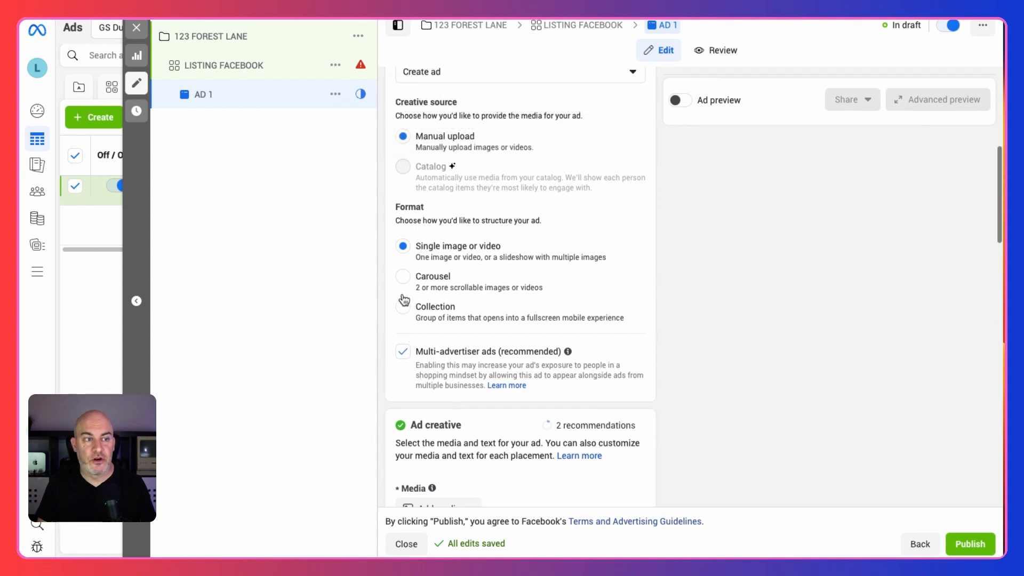
{"action": "left_click", "coordinate": [402, 246]}
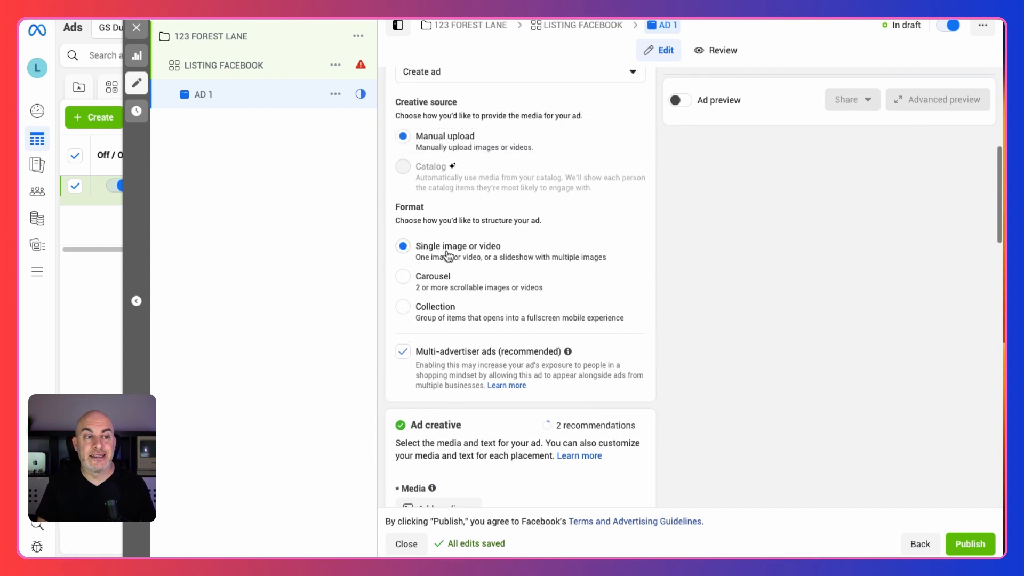
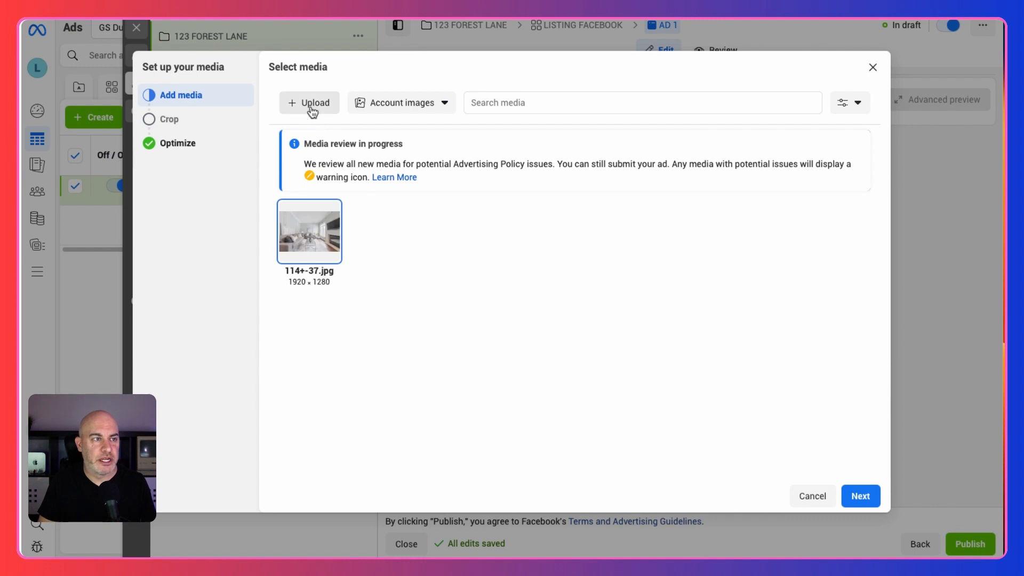
- Upload the house exterior image 114+-5.jpg as the ad's media and accept the recommended 1:1 Feeds and 1.91:1 Right column crops
{"action": "left_click", "coordinate": [312, 106]}
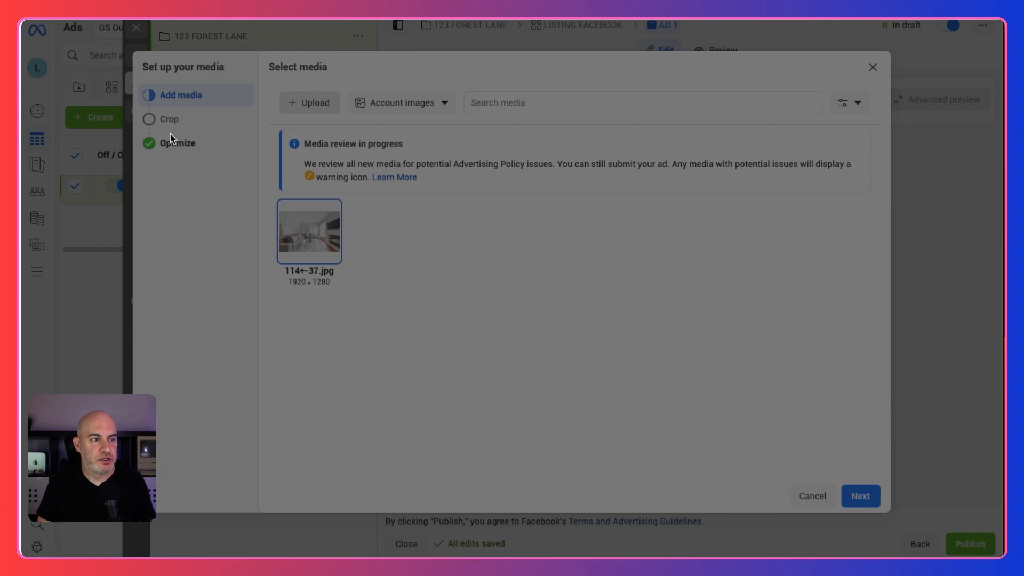
{"action": "double_click", "coordinate": [402, 322]}
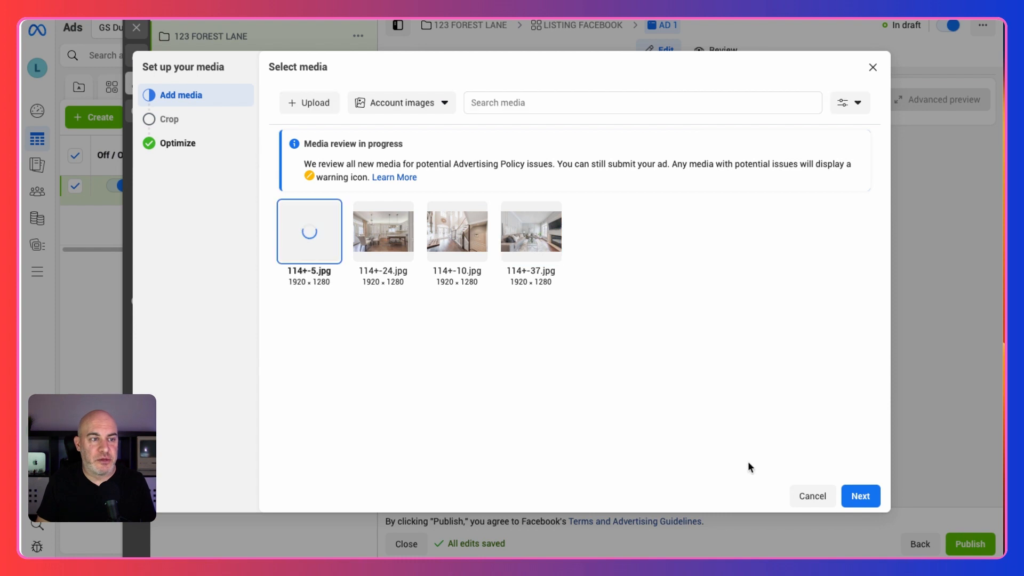
{"action": "left_click", "coordinate": [861, 496]}
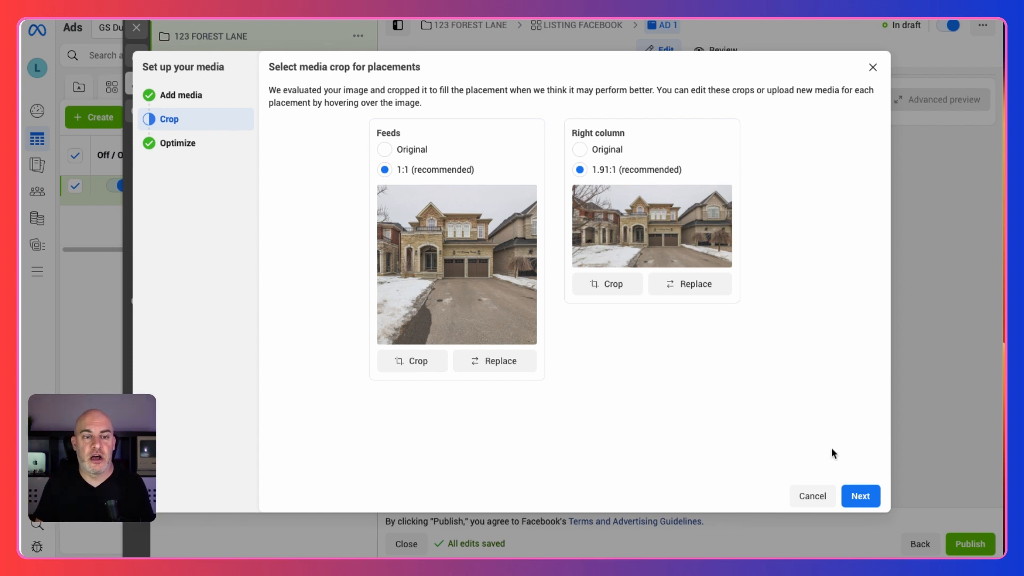
{"action": "left_click", "coordinate": [860, 497]}
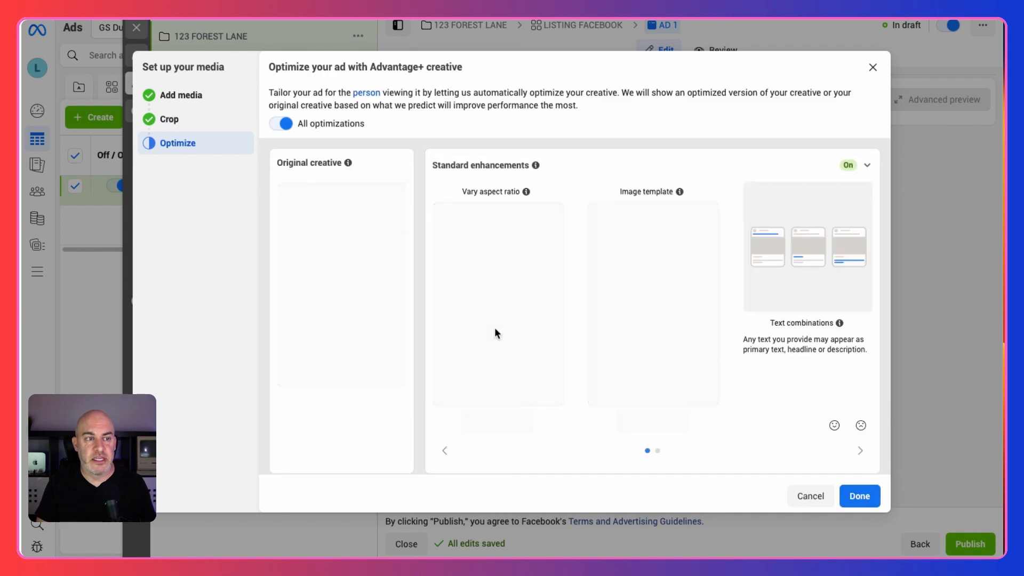
- Review the Advantage+ creative enhancements for the image and switch off all optimizations
{"action": "scroll", "coordinate": [480, 347], "scroll_direction": "down", "scroll_amount": 2}
{"action": "scroll", "coordinate": [444, 299], "scroll_direction": "up", "scroll_amount": 2}
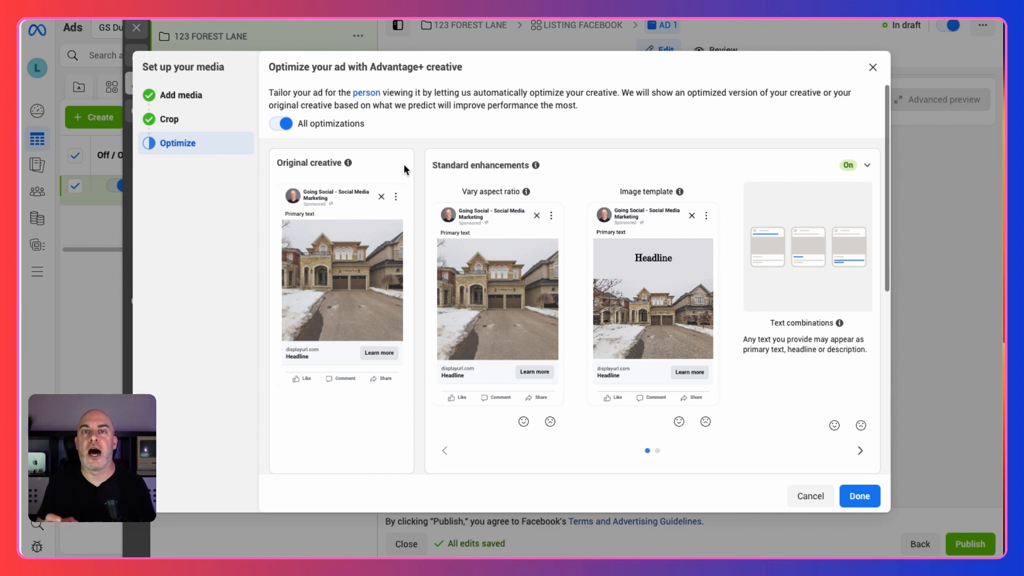
{"action": "scroll", "coordinate": [448, 226], "scroll_direction": "down", "scroll_amount": 1}
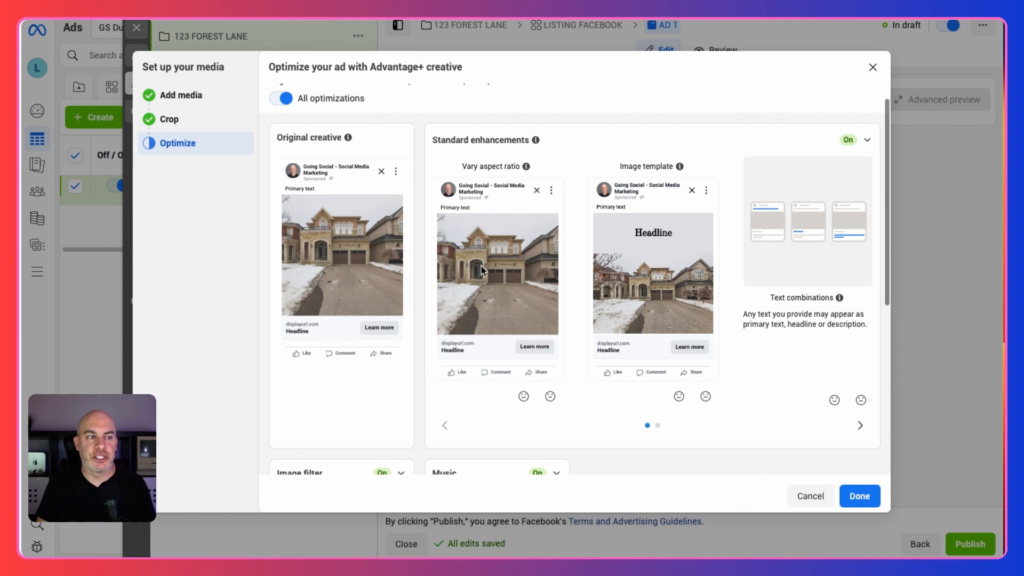
{"action": "scroll", "coordinate": [646, 286], "scroll_direction": "down", "scroll_amount": 2}
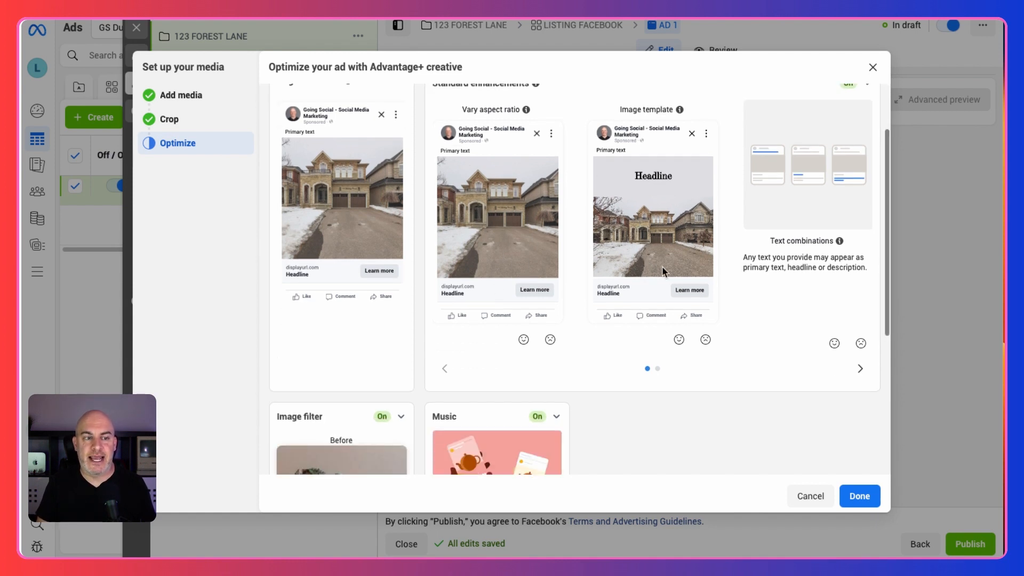
{"action": "scroll", "coordinate": [456, 288], "scroll_direction": "down", "scroll_amount": 4}
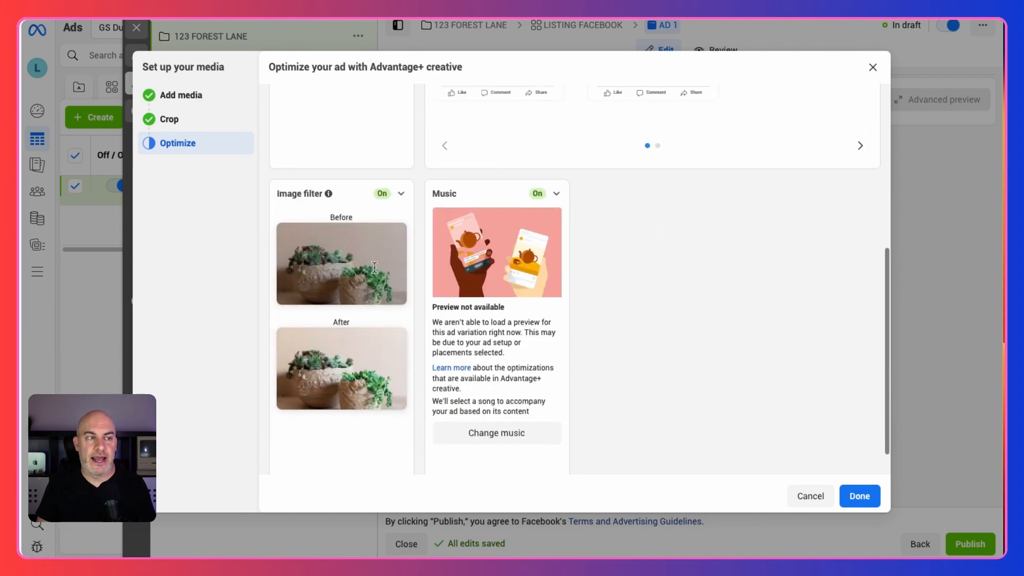
{"action": "scroll", "coordinate": [451, 320], "scroll_direction": "up", "scroll_amount": 2}
{"action": "scroll", "coordinate": [441, 343], "scroll_direction": "up", "scroll_amount": 4}
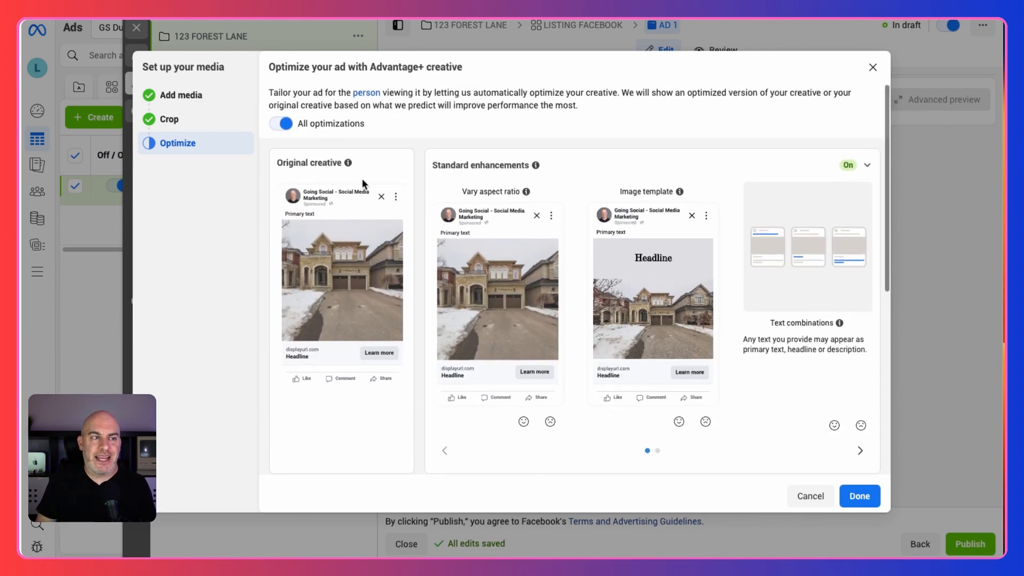
{"action": "left_click", "coordinate": [280, 124]}
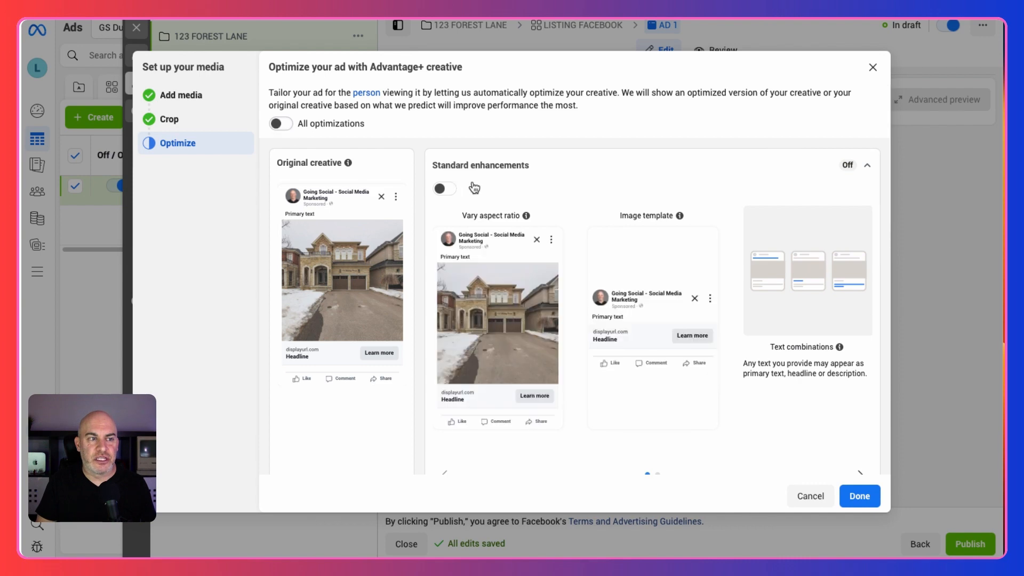
- Enable only the Image filter optimization, leaving Standard enhancements and Music off, and finish the media setup
{"action": "scroll", "coordinate": [533, 338], "scroll_direction": "down", "scroll_amount": 1}
{"action": "scroll", "coordinate": [533, 337], "scroll_direction": "down", "scroll_amount": 5}
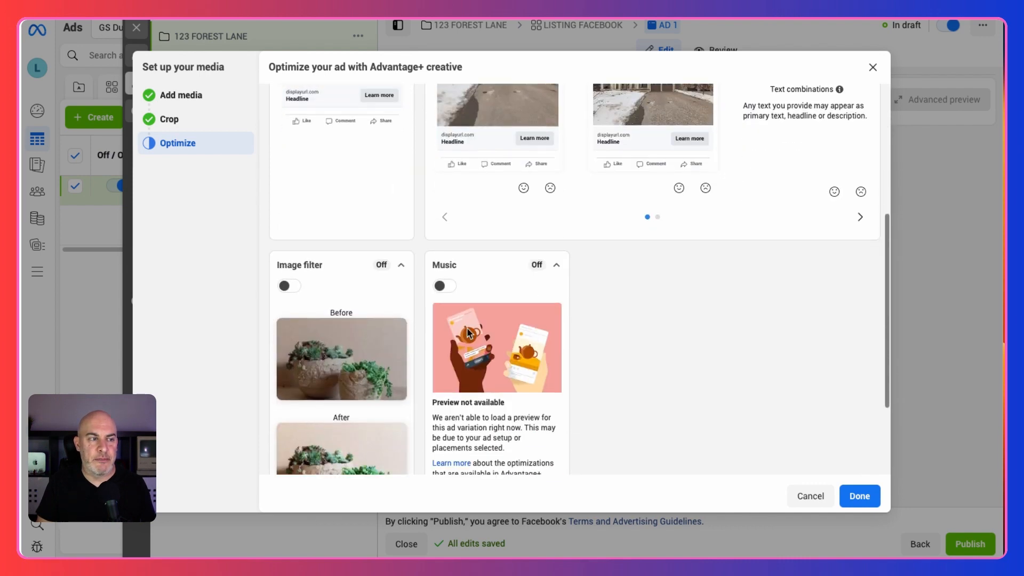
{"action": "scroll", "coordinate": [300, 297], "scroll_direction": "down", "scroll_amount": 2}
{"action": "left_click", "coordinate": [291, 198]}
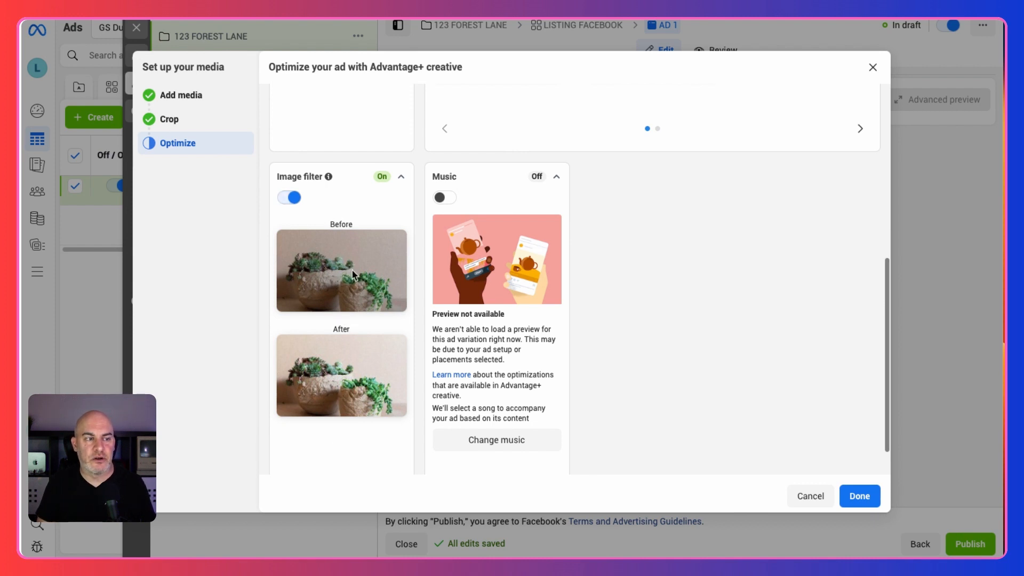
{"action": "scroll", "coordinate": [352, 271], "scroll_direction": "up", "scroll_amount": 4}
{"action": "scroll", "coordinate": [352, 270], "scroll_direction": "up", "scroll_amount": 1}
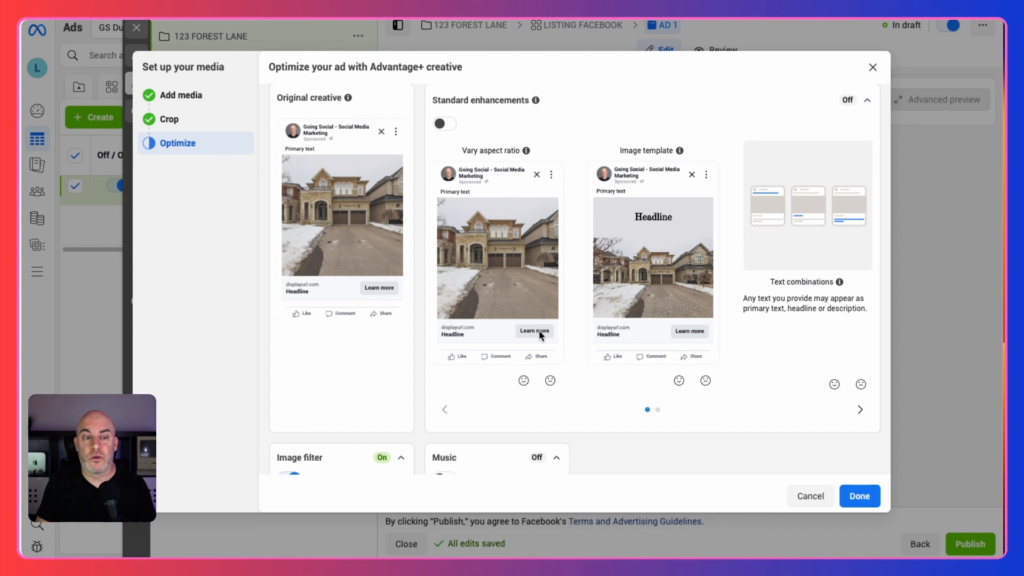
{"action": "scroll", "coordinate": [773, 433], "scroll_direction": "down", "scroll_amount": 3}
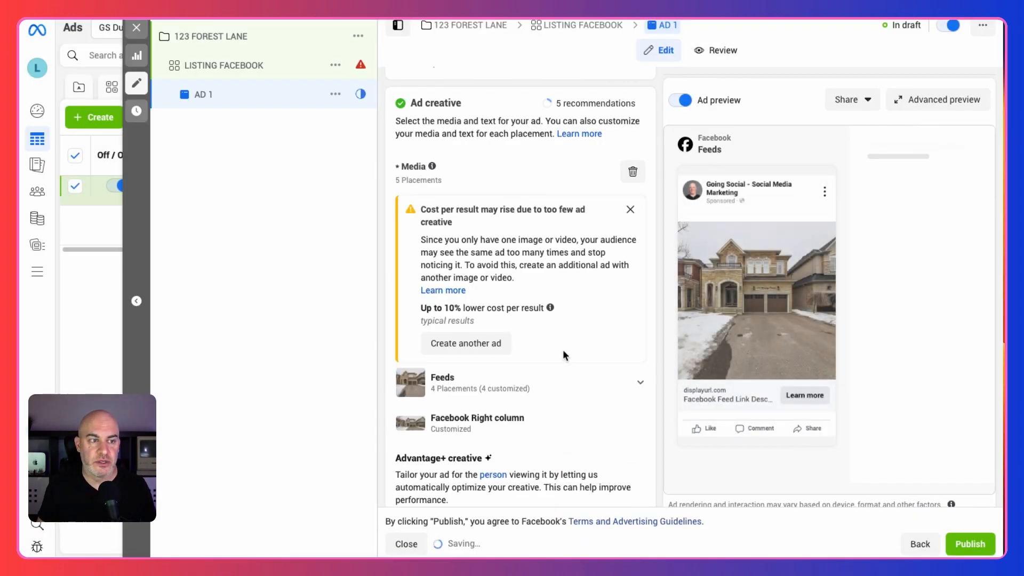
- Fill the ad's primary text with the listing description beginning "Truly A Masterpiece - Upgraded Family Home In Highly Coveted Location."
{"action": "scroll", "coordinate": [562, 350], "scroll_direction": "down", "scroll_amount": 3}
{"action": "scroll", "coordinate": [562, 350], "scroll_direction": "down", "scroll_amount": 5}
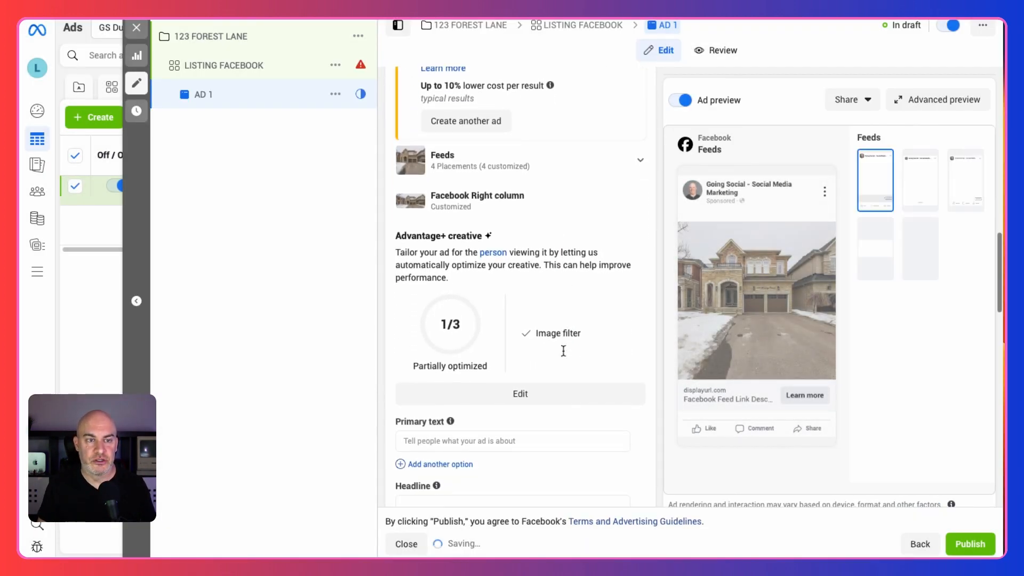
{"action": "scroll", "coordinate": [564, 351], "scroll_direction": "down", "scroll_amount": 1}
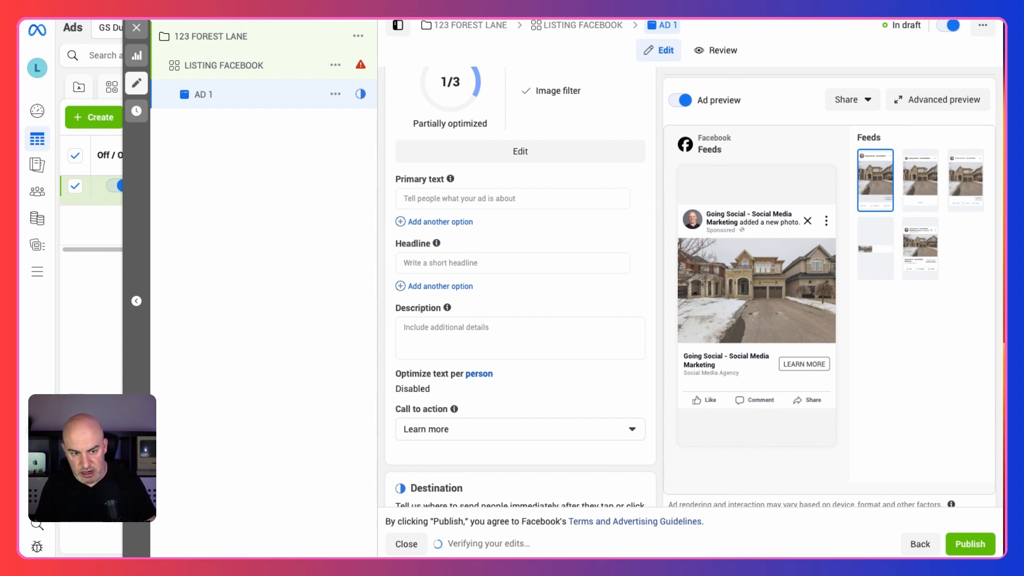
{"action": "left_click", "coordinate": [426, 205]}
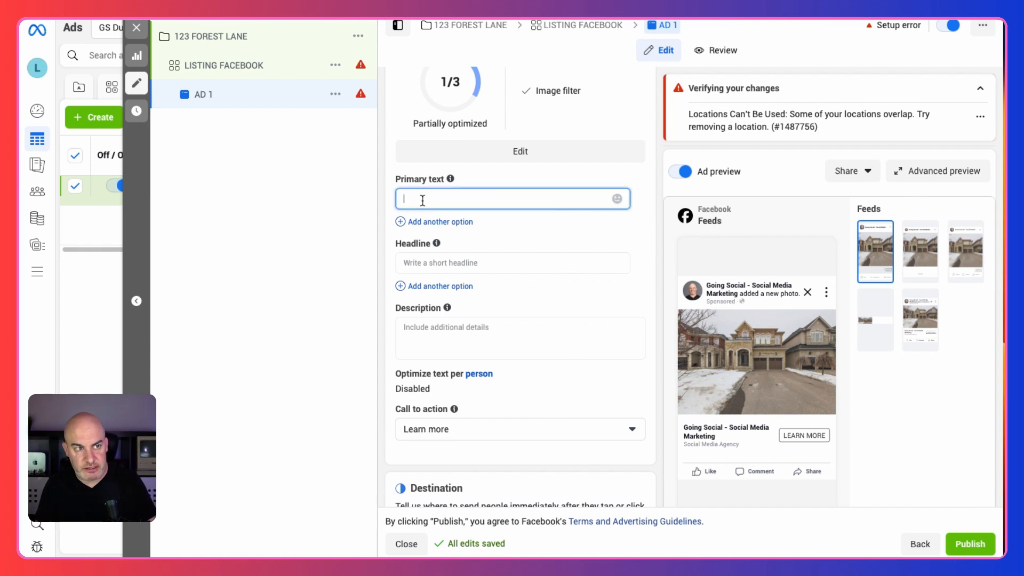
{"action": "type", "text": "Truly A Masterpiece - Upgraded Family Home In Highly Coveted Location. 4+2 Bedrooms - 4 Baths, Newly Renovated Chef Kitchen W/ Granite Counters, Custom Backsplash, S/S Appls. W/O To Large Deck. Large Living & Dining Room Perfect For Entertaining. Open Concept Family Room. Master Retreat W/ Sitting Area, W/I Closets, 5Pc Ensuite. Approx 2950 Sqft + Finished Bsmt Apt With Separate Entrance. Perfect For Extra Income. 2 Bedrooms, Full Kitchen And 4Pc Bath!"}
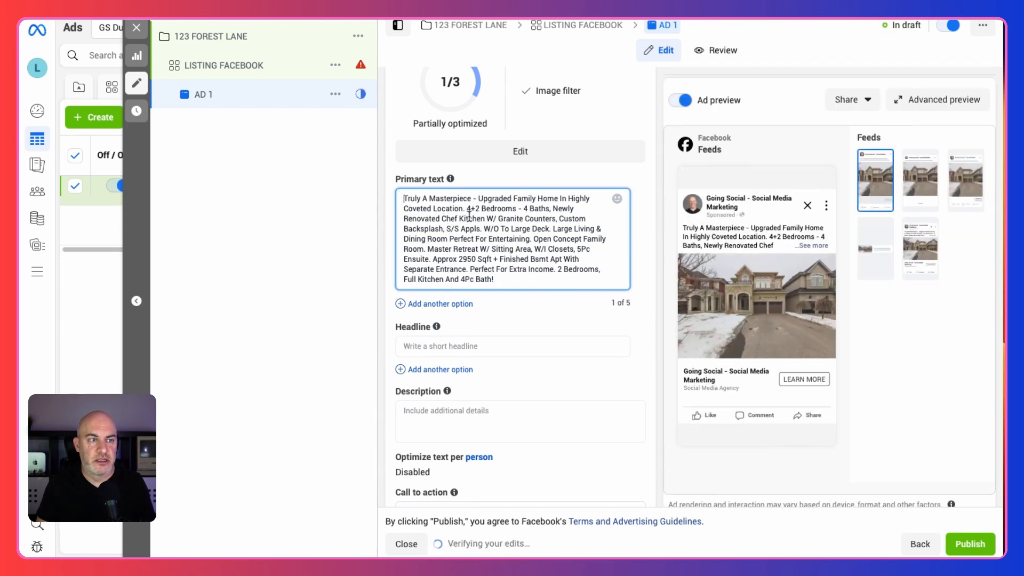
- Insert a blank line after "Coveted Location" in the primary text to separate the opening line from the property details
{"action": "mouse_move", "coordinate": [699, 216]}
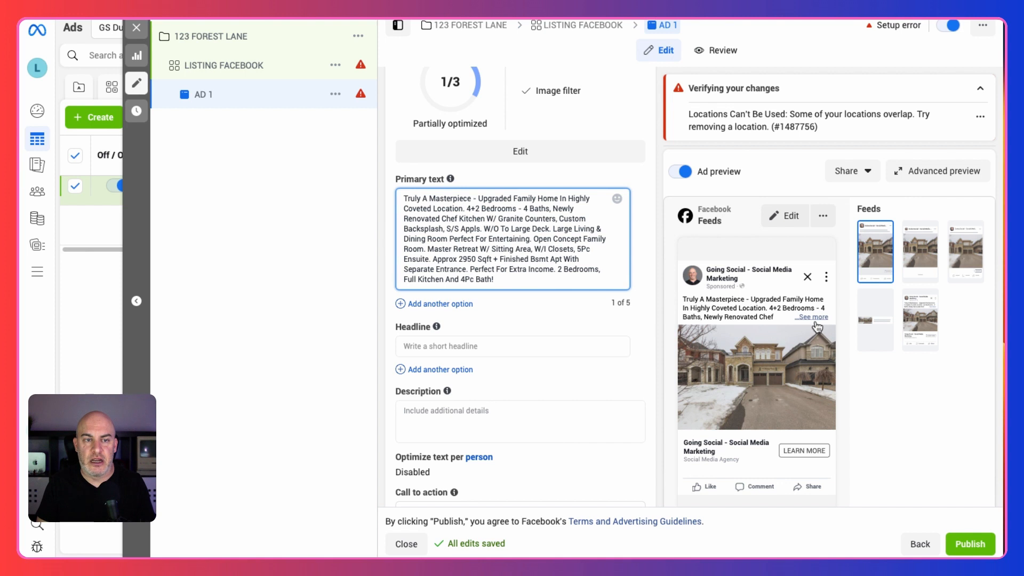
{"action": "left_click", "coordinate": [464, 209]}
{"action": "key", "text": "Return"}
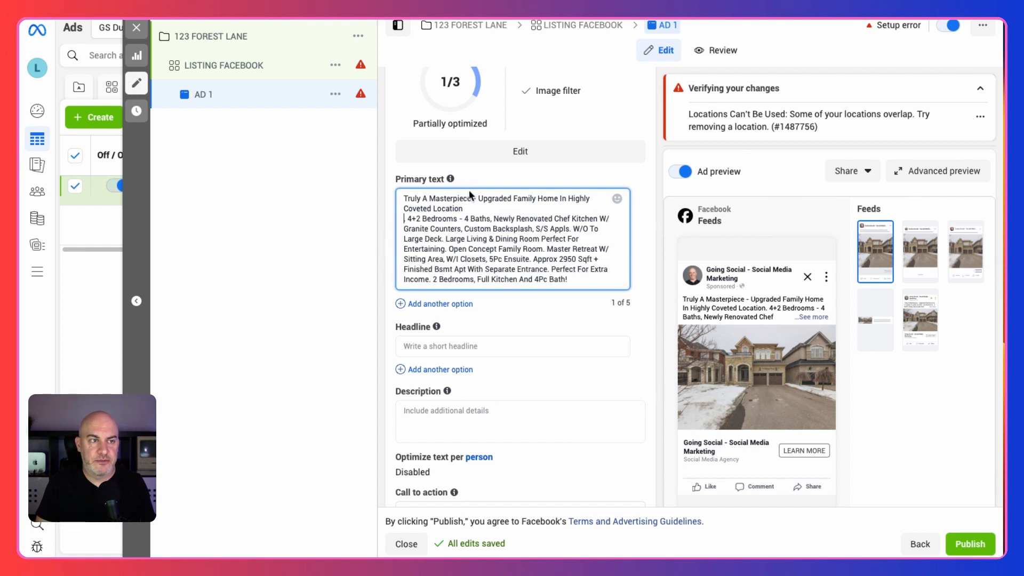
{"action": "key", "text": "Return"}
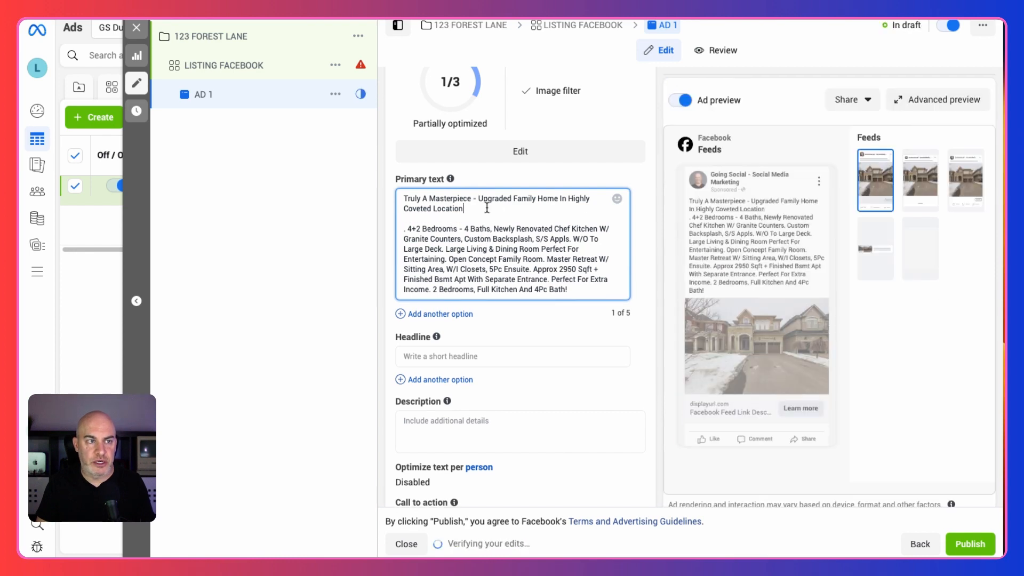
{"action": "left_click", "coordinate": [487, 209]}
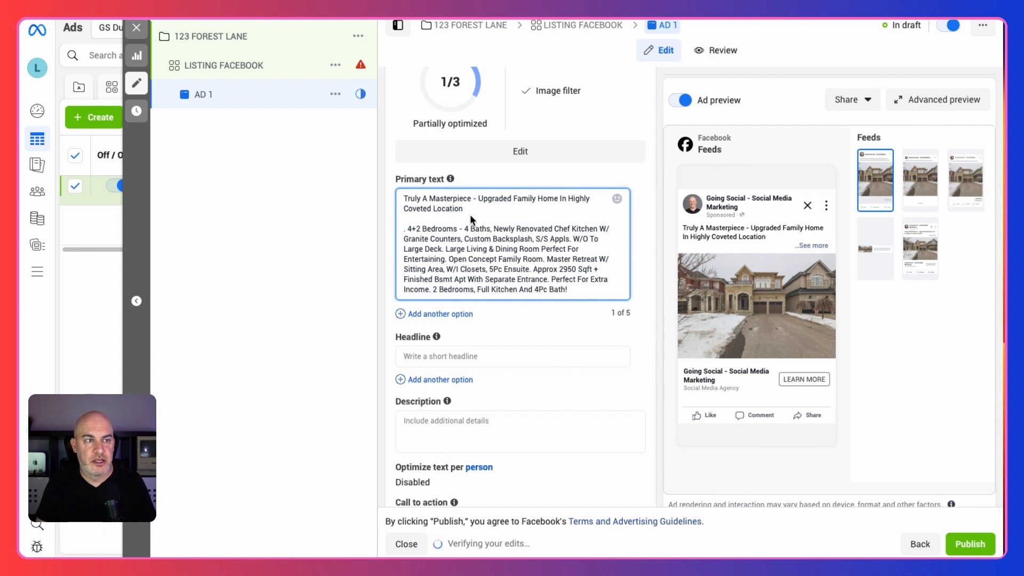
- Add a $1,799,000 price line below the primary text's opening line and enter the property's street address plus "FOR SALE" as the headline
{"action": "left_click", "coordinate": [457, 218]}
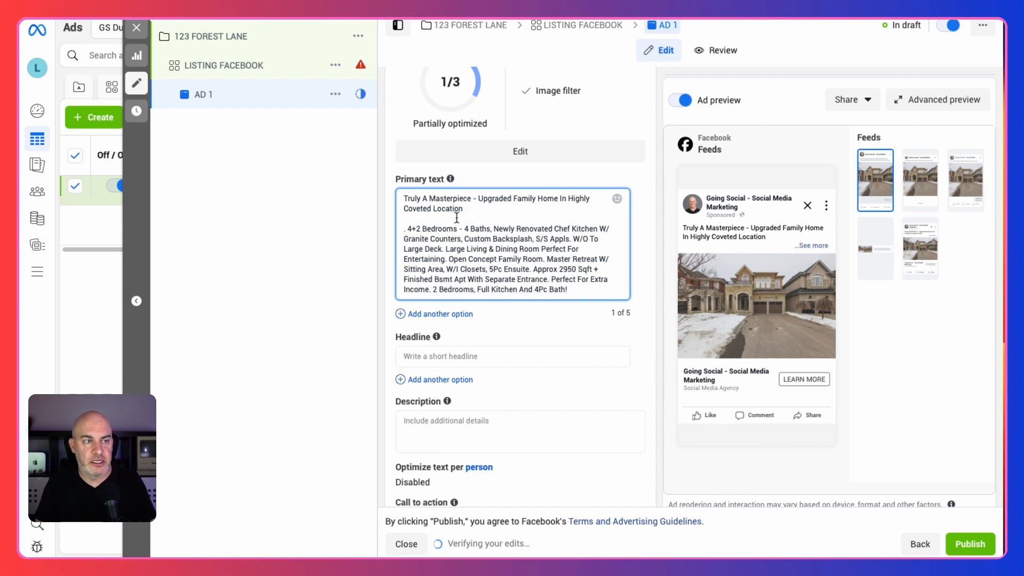
{"action": "type", "text": "$1,799,000"}
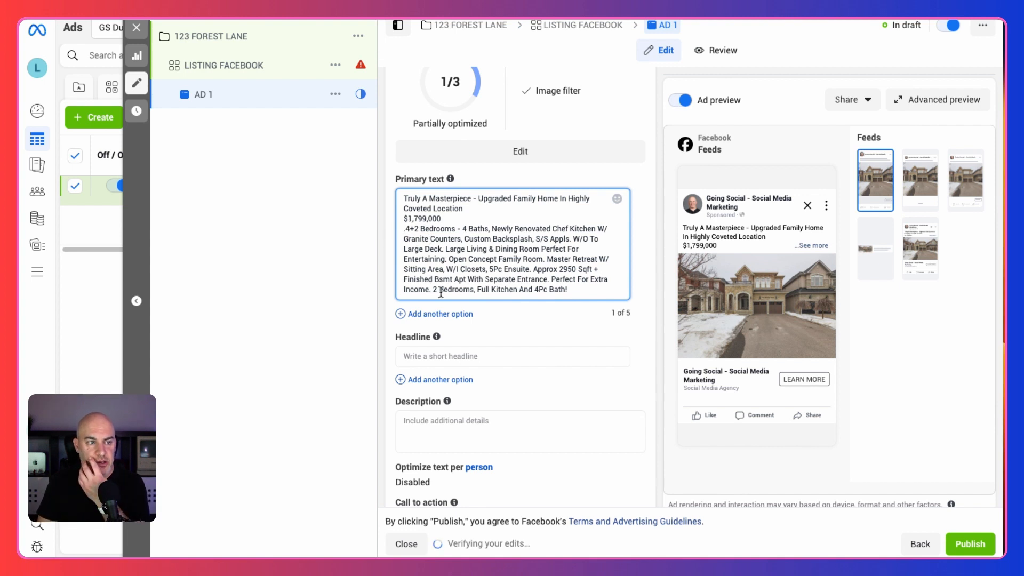
{"action": "left_click", "coordinate": [444, 357]}
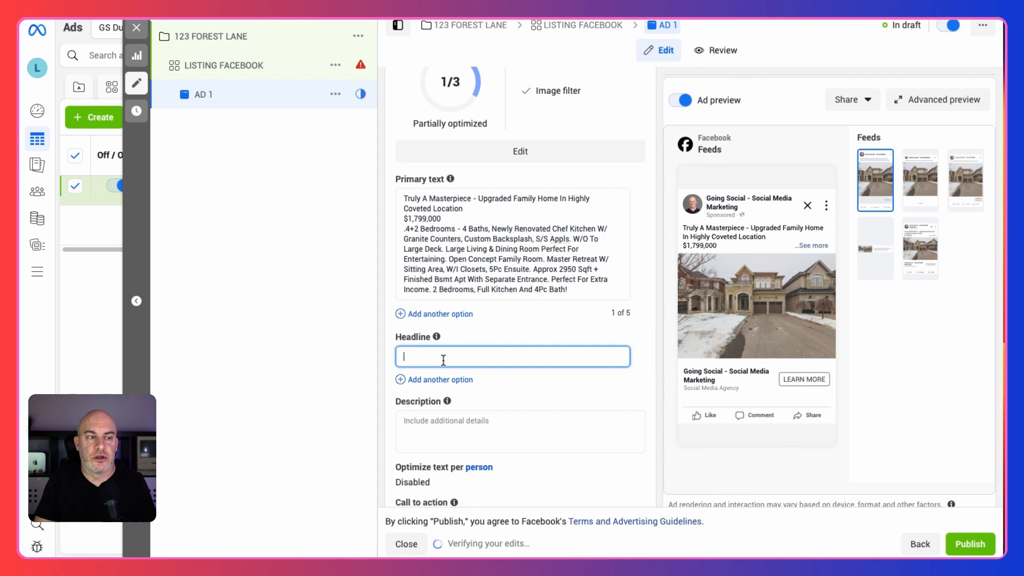
{"action": "type", "text": "123 FOREST LANE FOR SALE"}
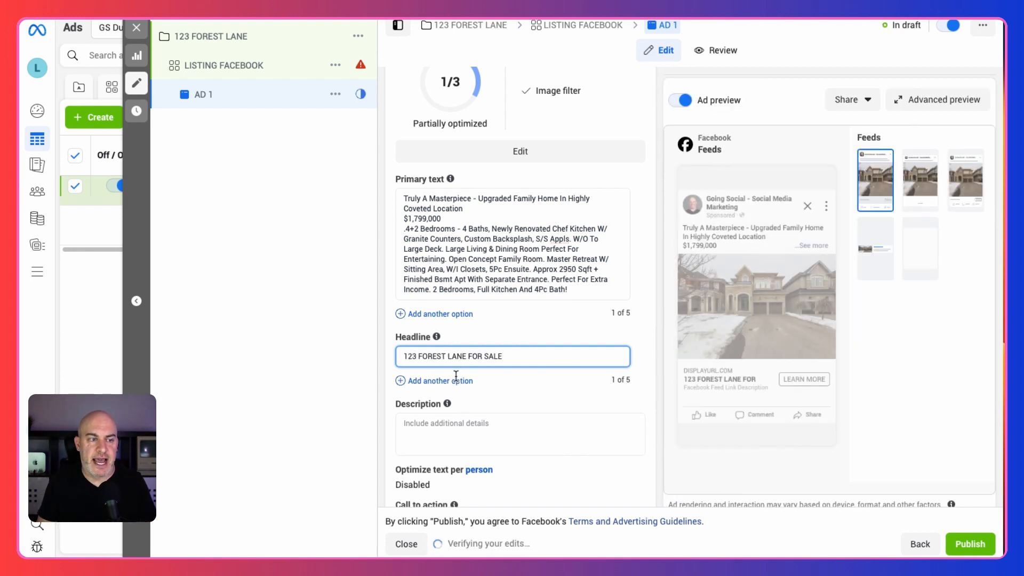
- Add a second headline option reading "MUST SEE HOUSE FOR SALE NEAR YOU"
{"action": "left_click", "coordinate": [402, 381]}
{"action": "scroll", "coordinate": [449, 386], "scroll_direction": "down", "scroll_amount": 2}
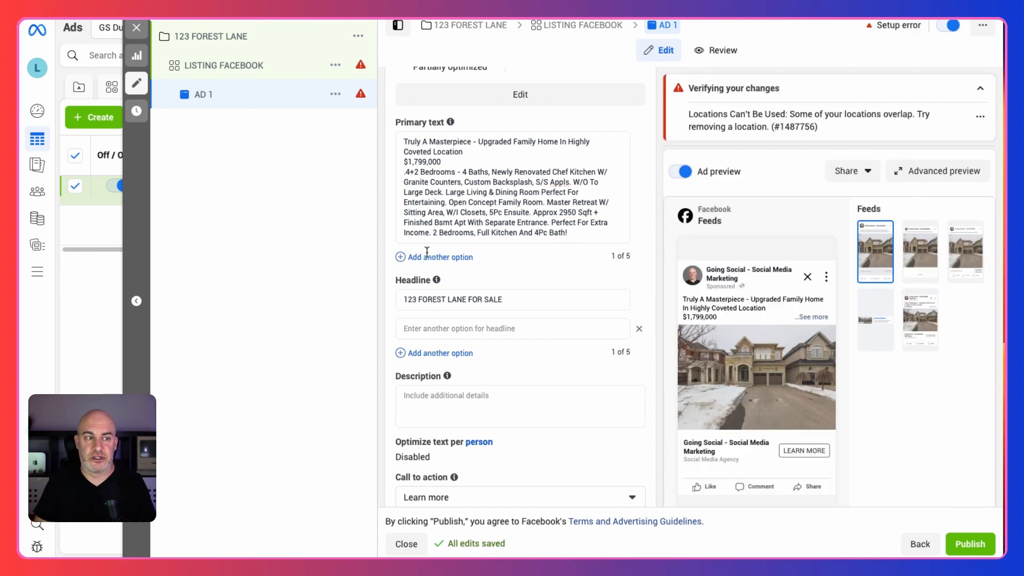
{"action": "left_click", "coordinate": [432, 330]}
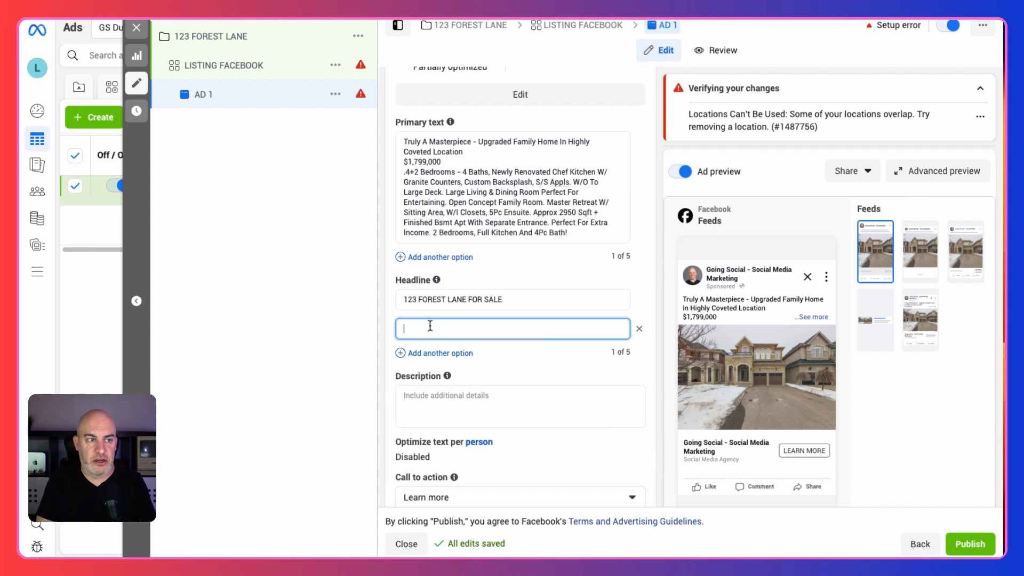
{"action": "type", "text": "MUST SEE HOUSE FOR SALE NEAR YOU"}
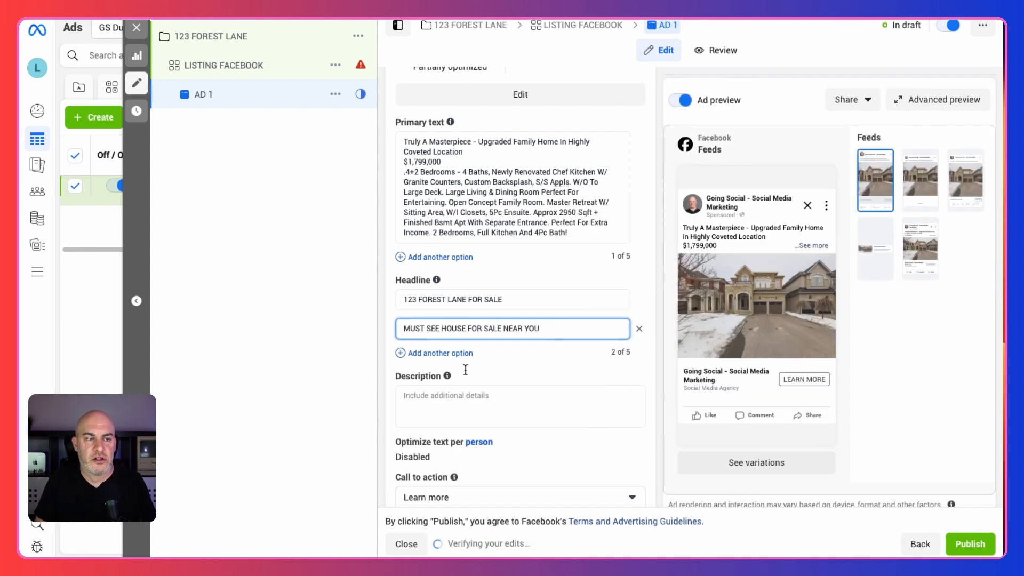
{"action": "left_click", "coordinate": [542, 370]}
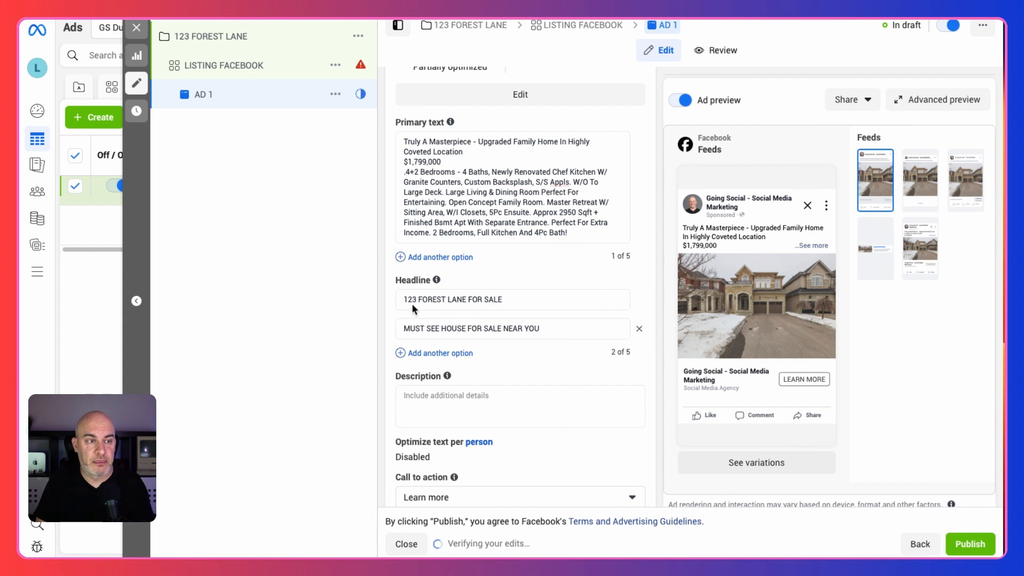
- Copy the first headline's text into the ad's description
{"action": "left_click_drag", "start_coordinate": [403, 299], "coordinate": [516, 297]}
{"action": "key", "text": "ctrl+c"}
{"action": "left_click", "coordinate": [423, 398]}
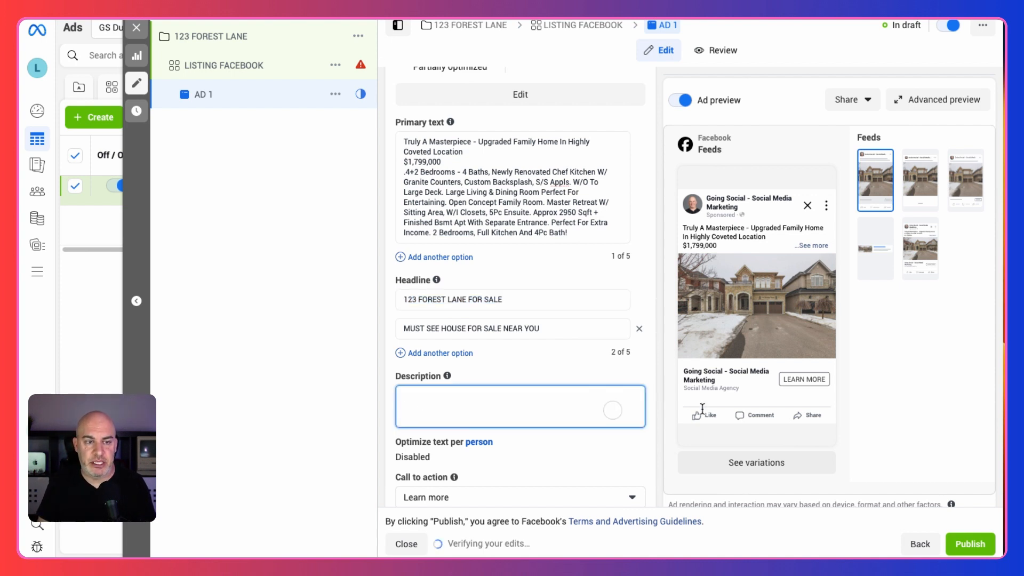
{"action": "key", "text": "ctrl+v"}
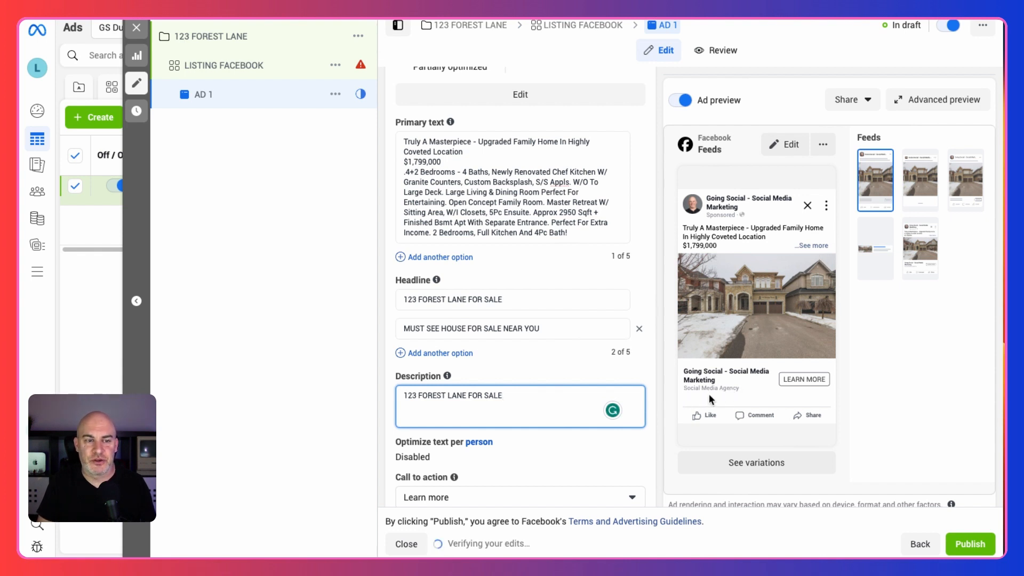
{"action": "left_click", "coordinate": [923, 187]}
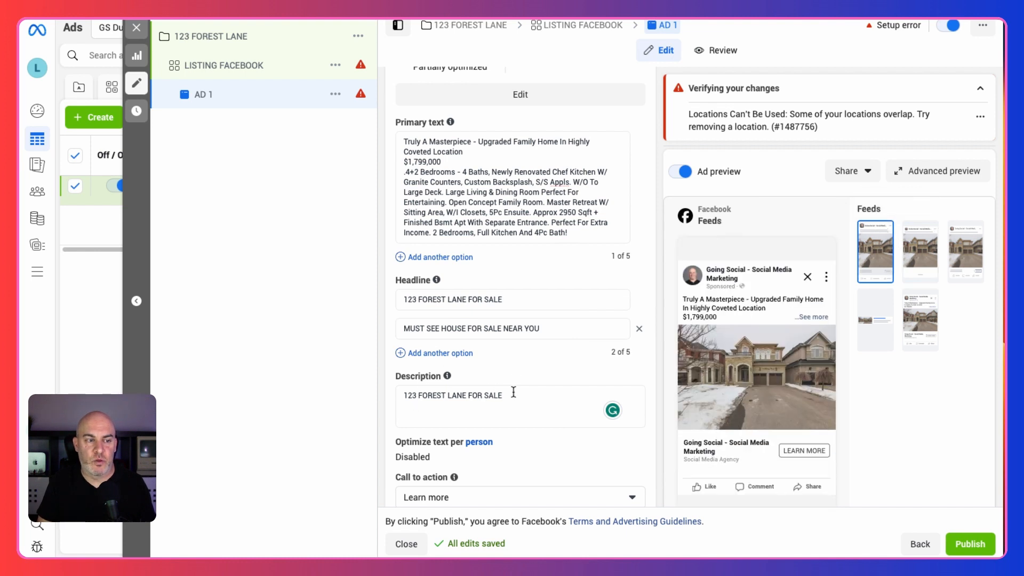
- Look through the available call-to-action options for the ad, keeping Learn more selected
{"action": "scroll", "coordinate": [514, 378], "scroll_direction": "down", "scroll_amount": 4}
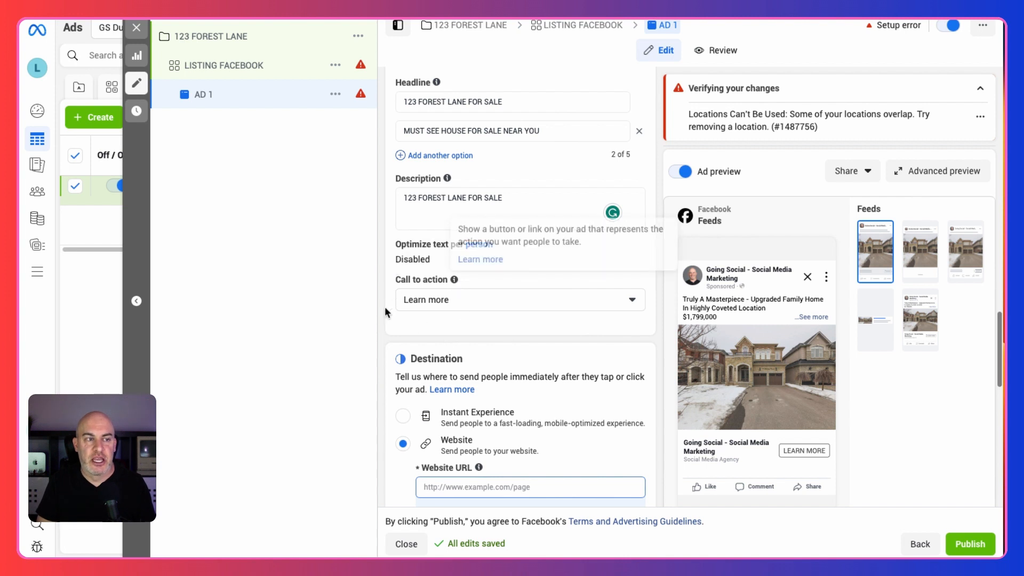
{"action": "left_click", "coordinate": [470, 296]}
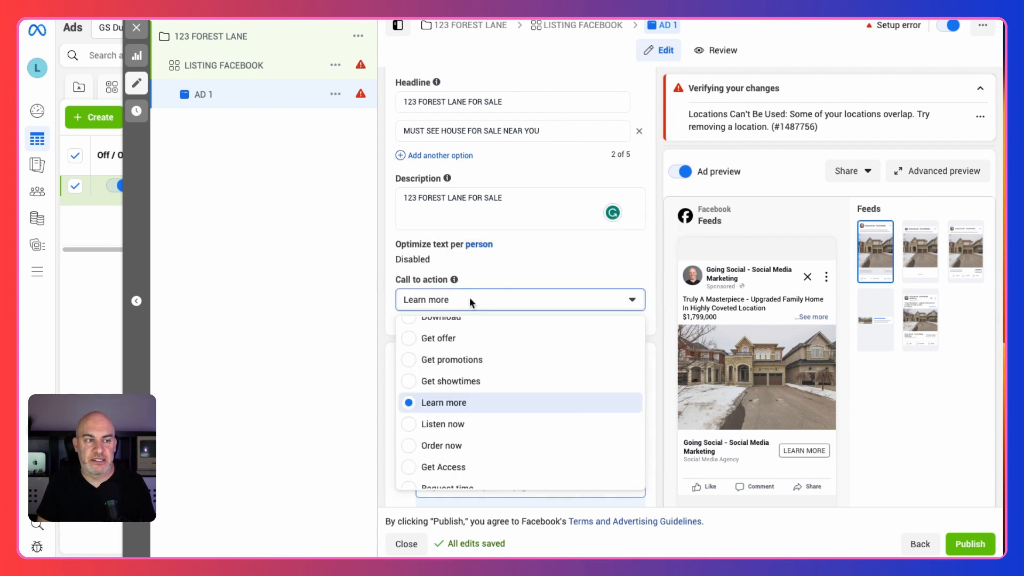
{"action": "scroll", "coordinate": [485, 382], "scroll_direction": "up", "scroll_amount": 2}
{"action": "scroll", "coordinate": [485, 381], "scroll_direction": "up", "scroll_amount": 1}
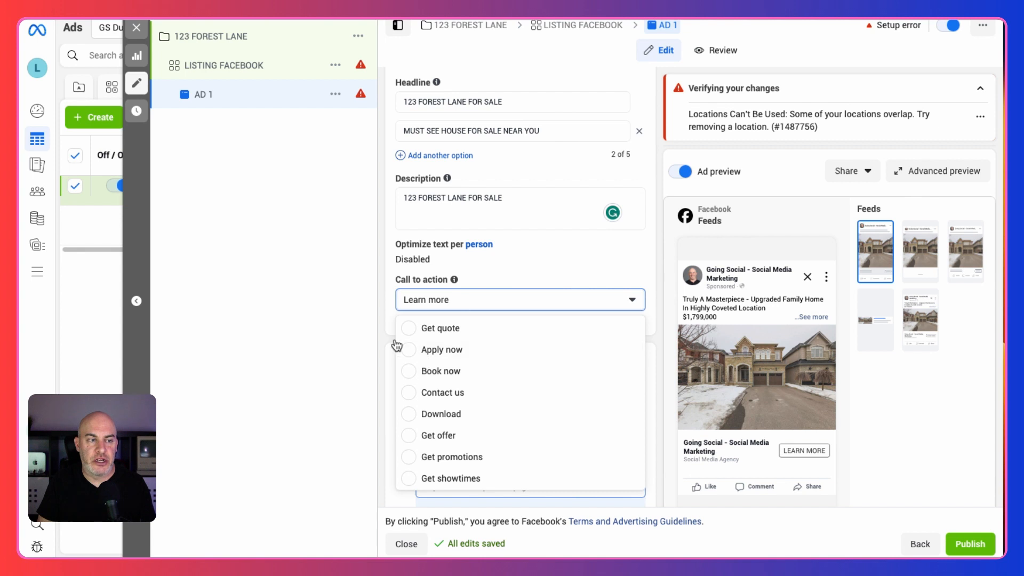
{"action": "scroll", "coordinate": [412, 384], "scroll_direction": "down", "scroll_amount": 2}
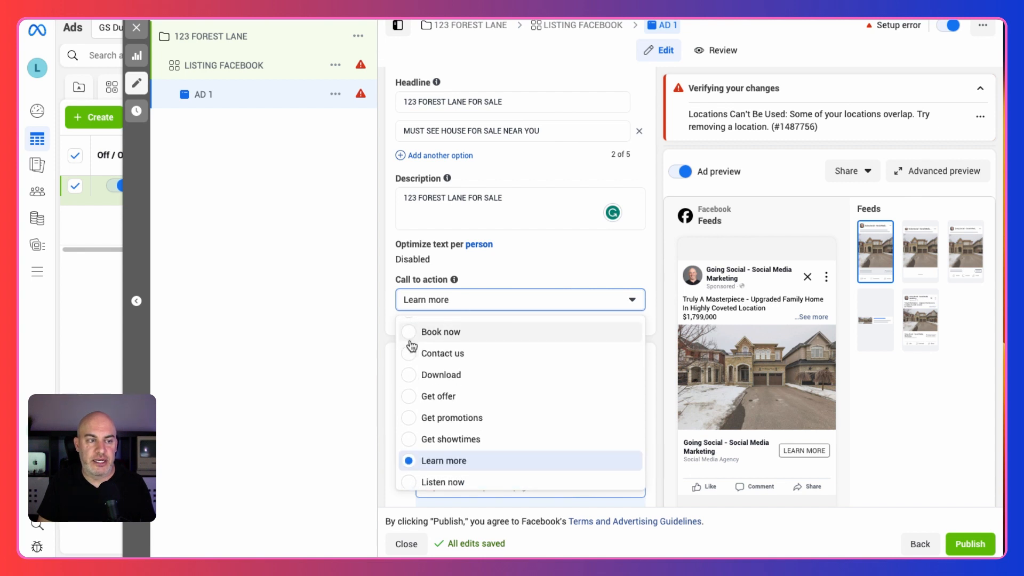
{"action": "scroll", "coordinate": [409, 401], "scroll_direction": "down", "scroll_amount": 3}
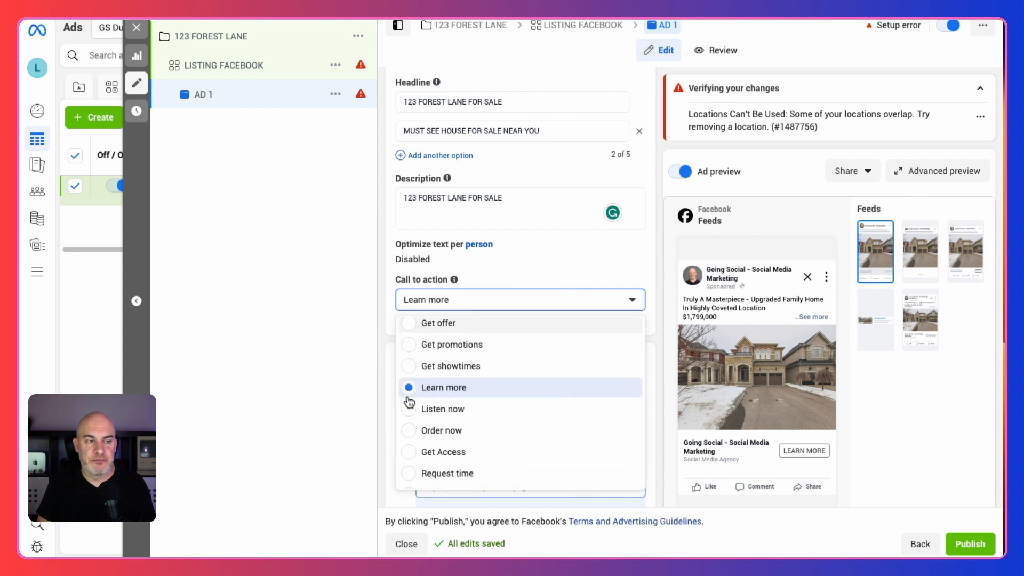
{"action": "scroll", "coordinate": [451, 388], "scroll_direction": "down", "scroll_amount": 5}
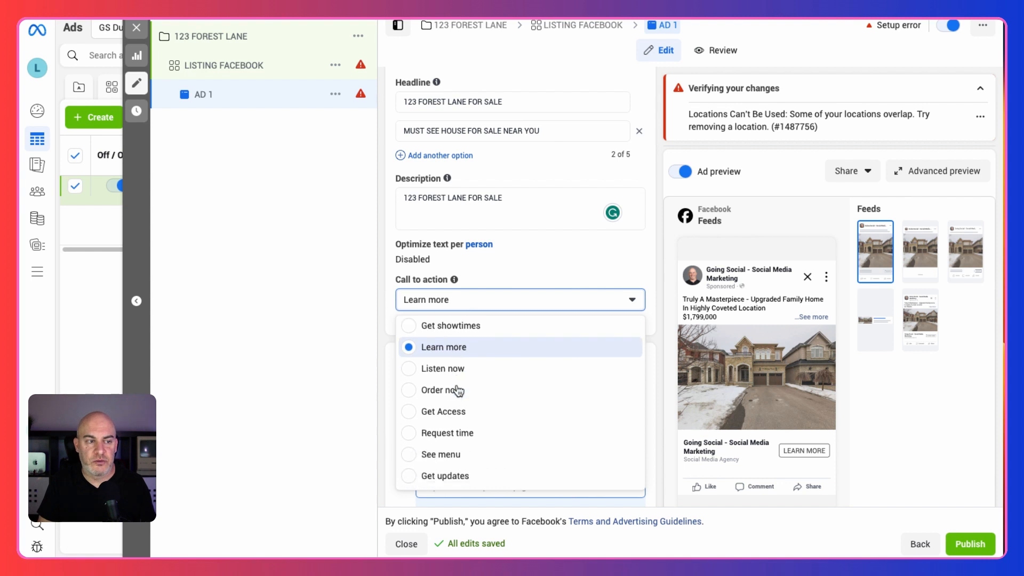
{"action": "scroll", "coordinate": [458, 392], "scroll_direction": "down", "scroll_amount": 1}
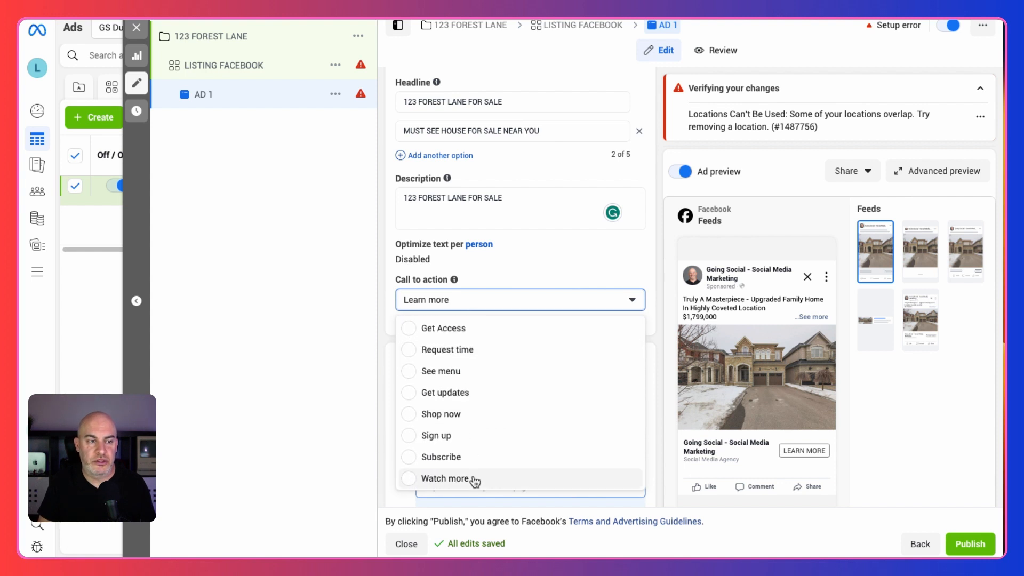
{"action": "left_click", "coordinate": [389, 294]}
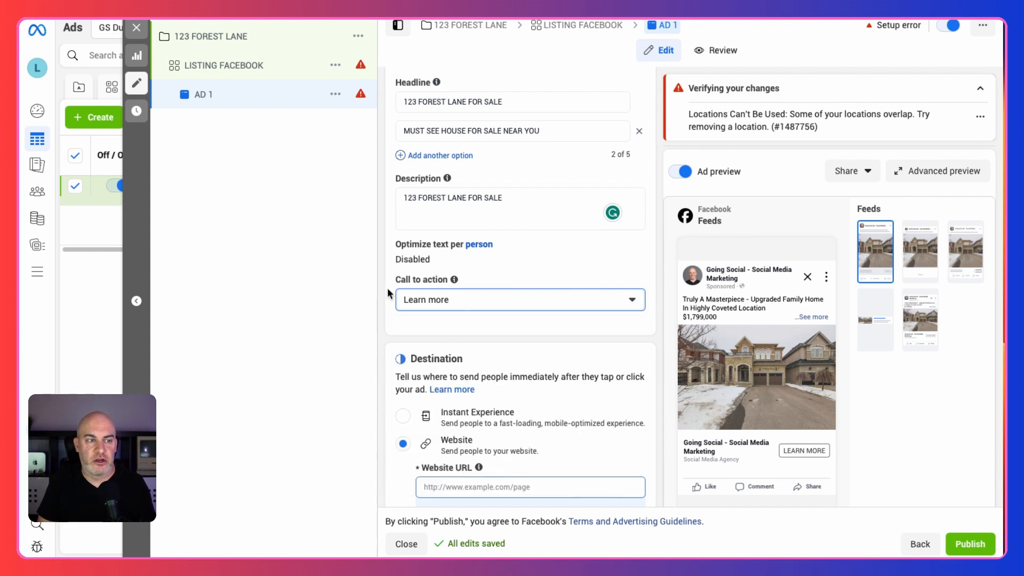
{"action": "scroll", "coordinate": [386, 325], "scroll_direction": "down", "scroll_amount": 4}
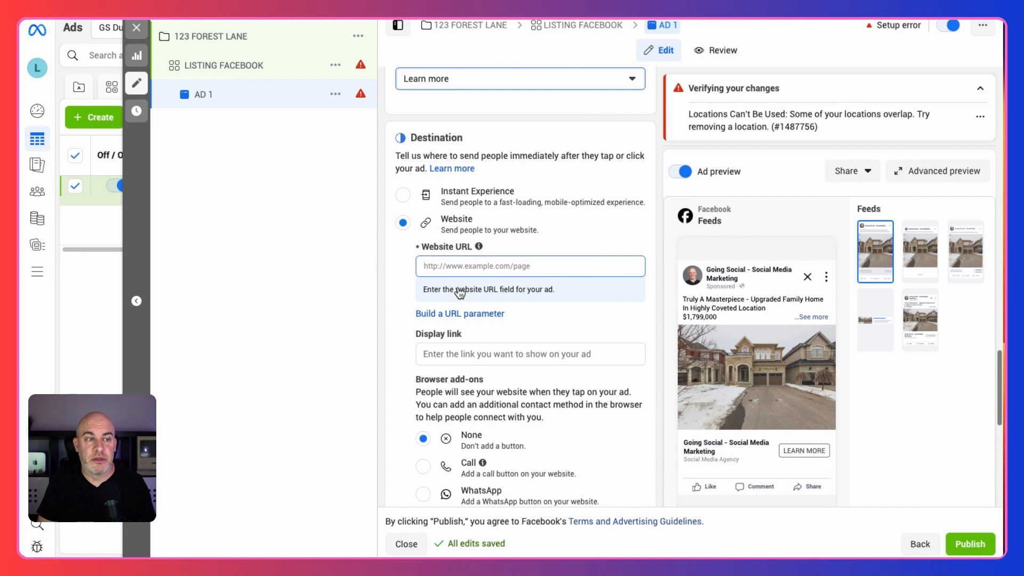
{"action": "left_click", "coordinate": [479, 266]}
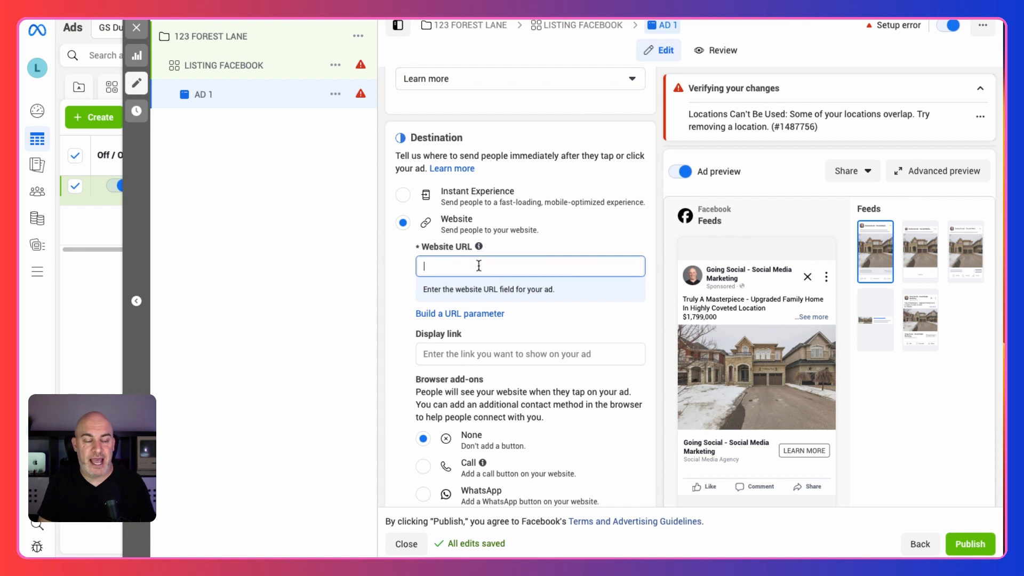
{"action": "type", "text": "HTTPS"}
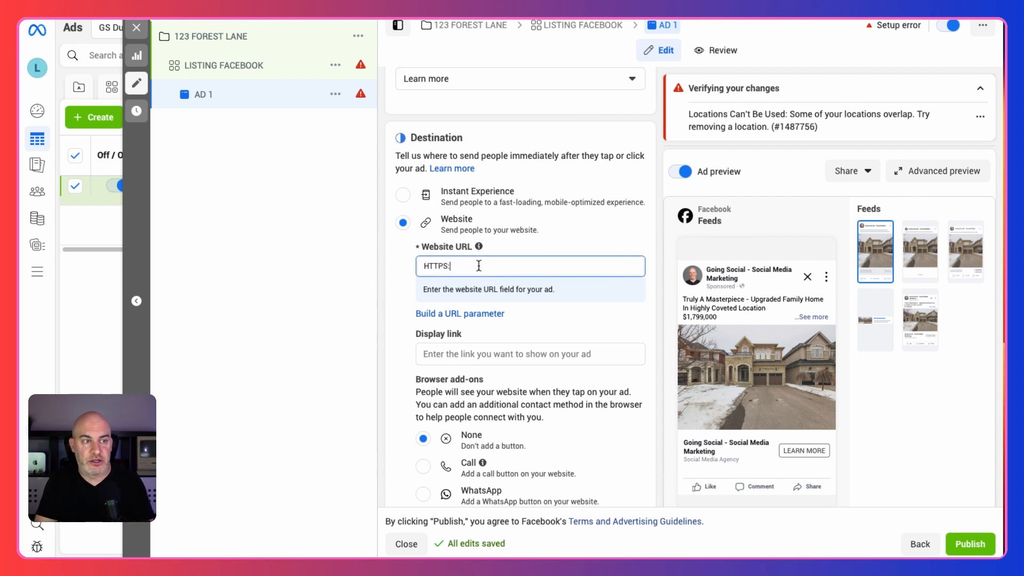
{"action": "type", "text": ":"}
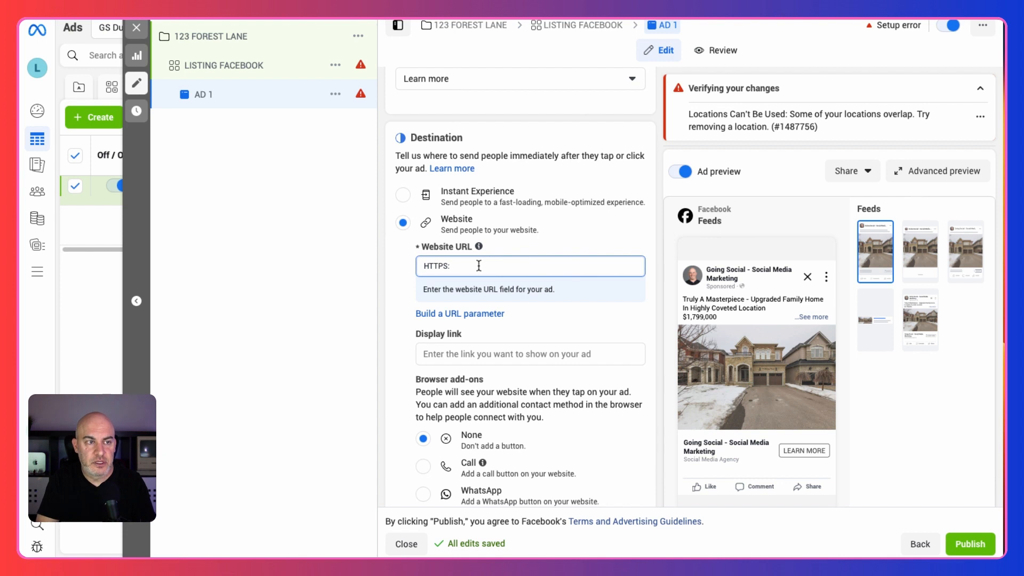
{"action": "type", "text": "//W"}
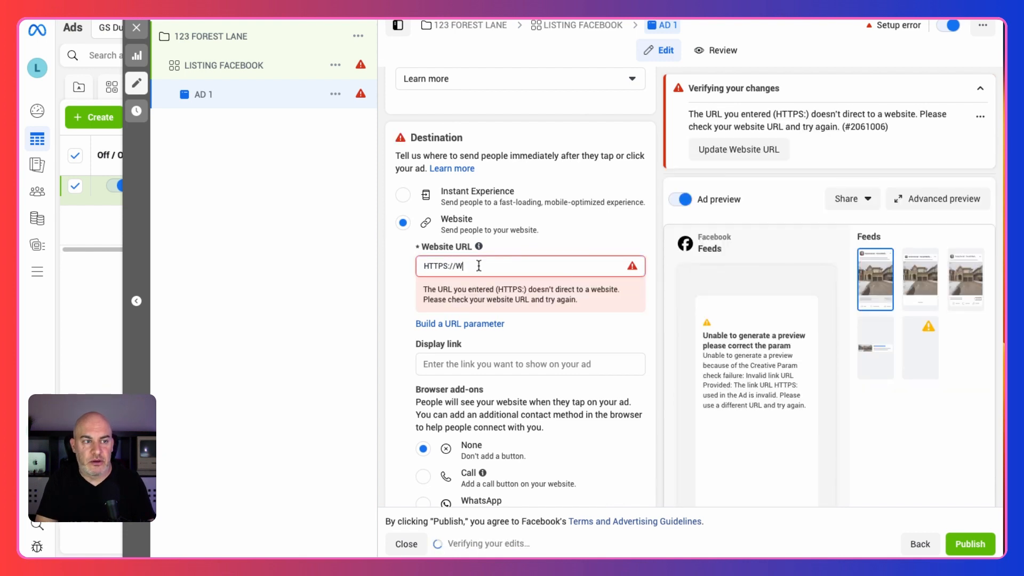
{"action": "key", "text": "BackSpace"}
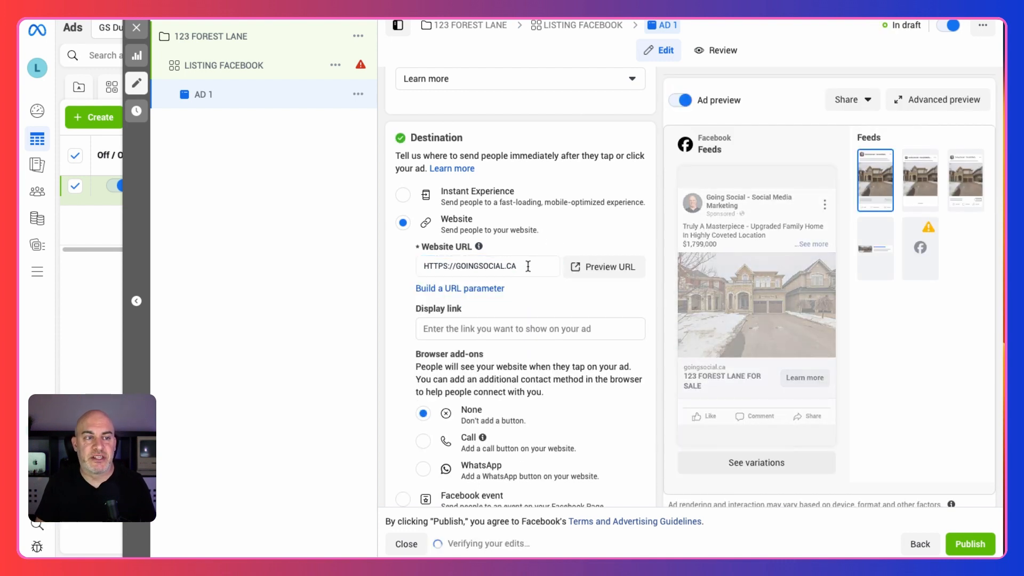
{"action": "left_click_drag", "start_coordinate": [525, 267], "coordinate": [418, 268]}
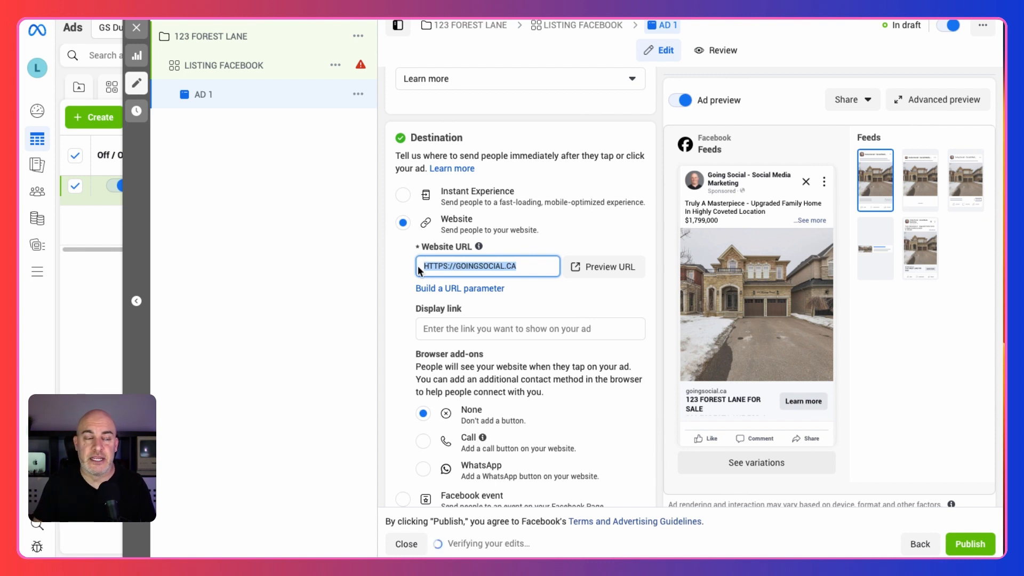
{"action": "left_click", "coordinate": [385, 295]}
- Review the ad's display link, browser add-ons, alternative destinations, languages and tracking settings without changing them
{"action": "scroll", "coordinate": [400, 322], "scroll_direction": "down", "scroll_amount": 3}
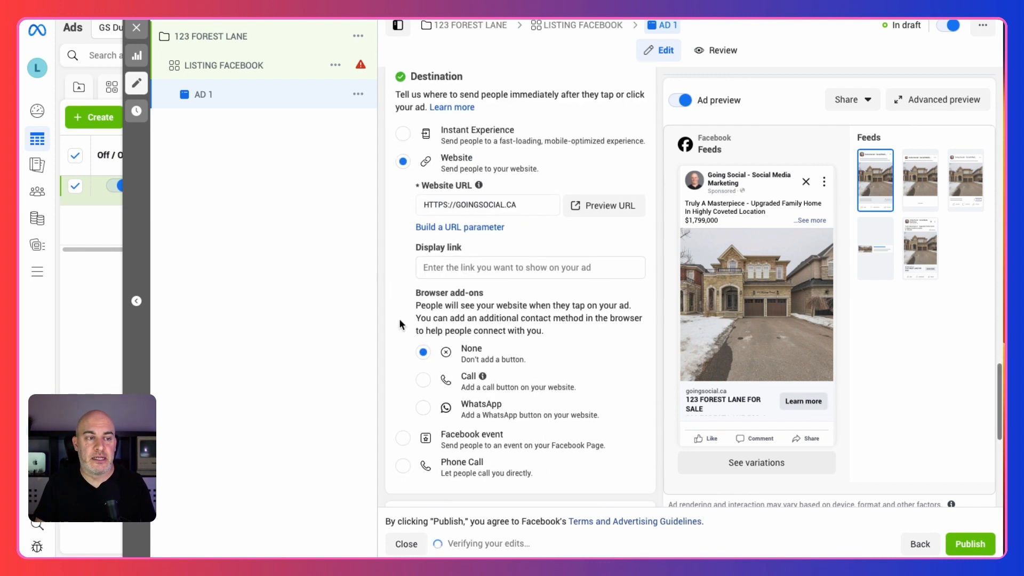
{"action": "scroll", "coordinate": [399, 318], "scroll_direction": "down", "scroll_amount": 2}
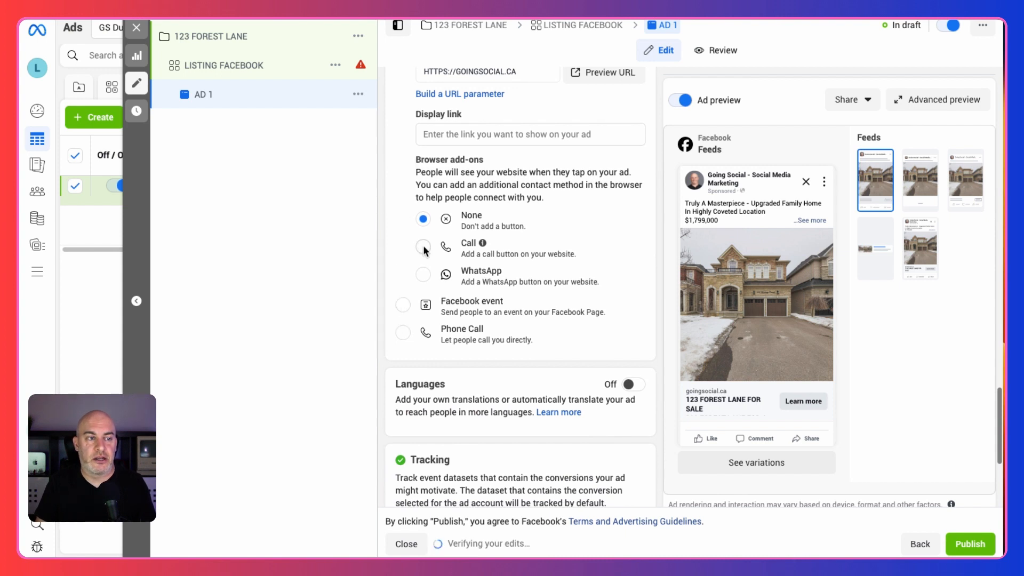
{"action": "scroll", "coordinate": [406, 238], "scroll_direction": "up", "scroll_amount": 1}
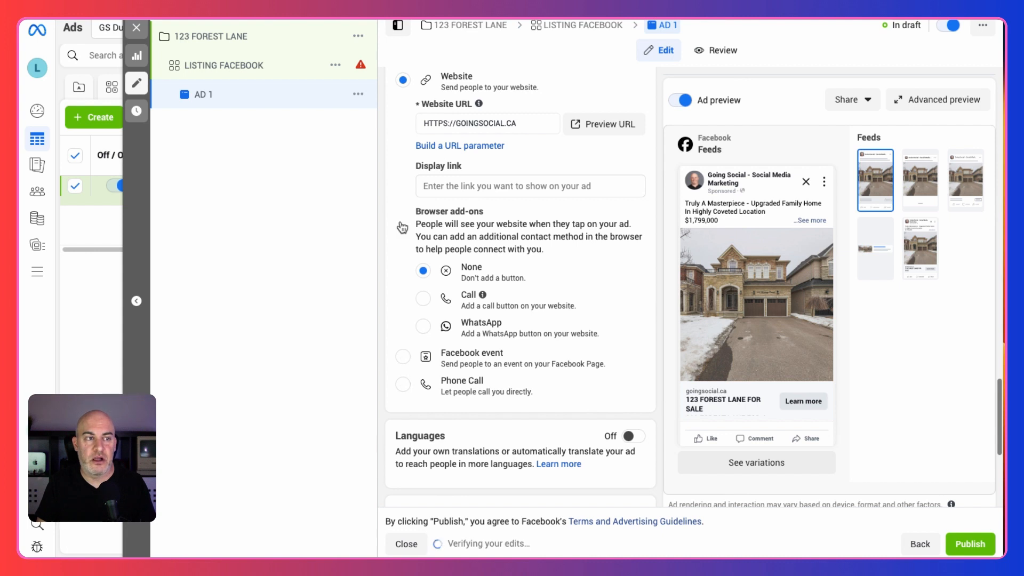
{"action": "scroll", "coordinate": [401, 221], "scroll_direction": "up", "scroll_amount": 2}
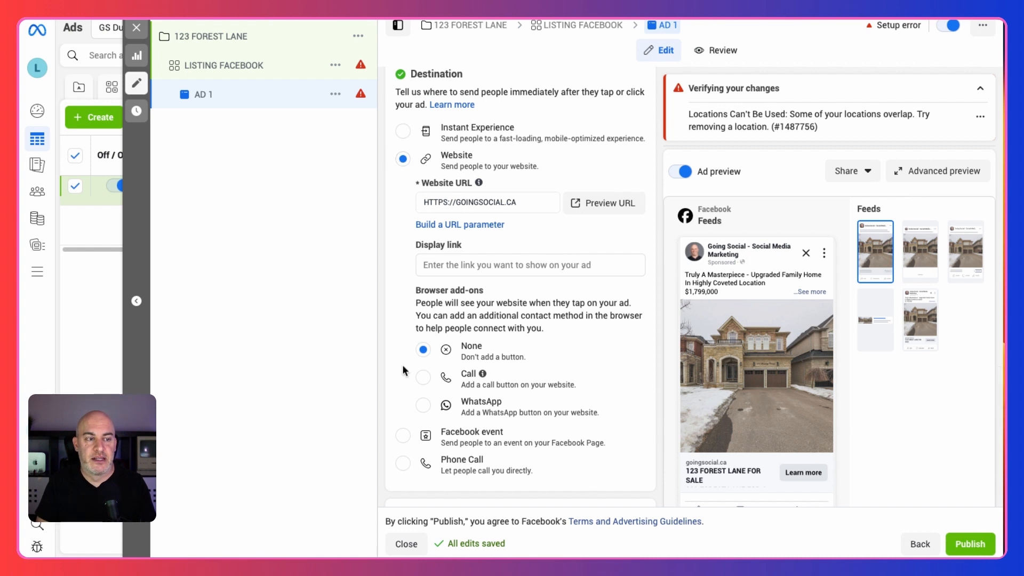
{"action": "scroll", "coordinate": [405, 368], "scroll_direction": "down", "scroll_amount": 3}
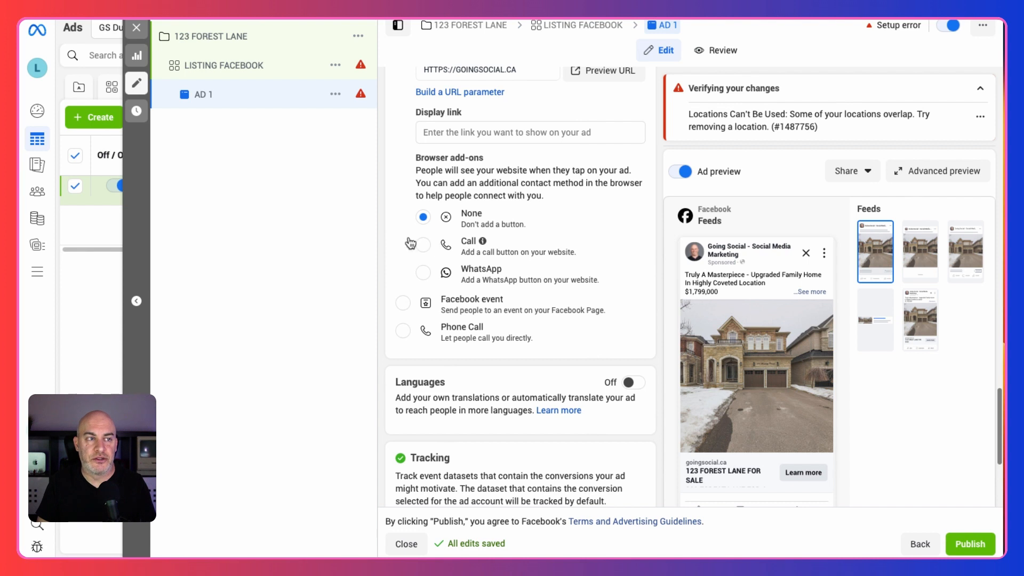
{"action": "scroll", "coordinate": [408, 240], "scroll_direction": "down", "scroll_amount": 5}
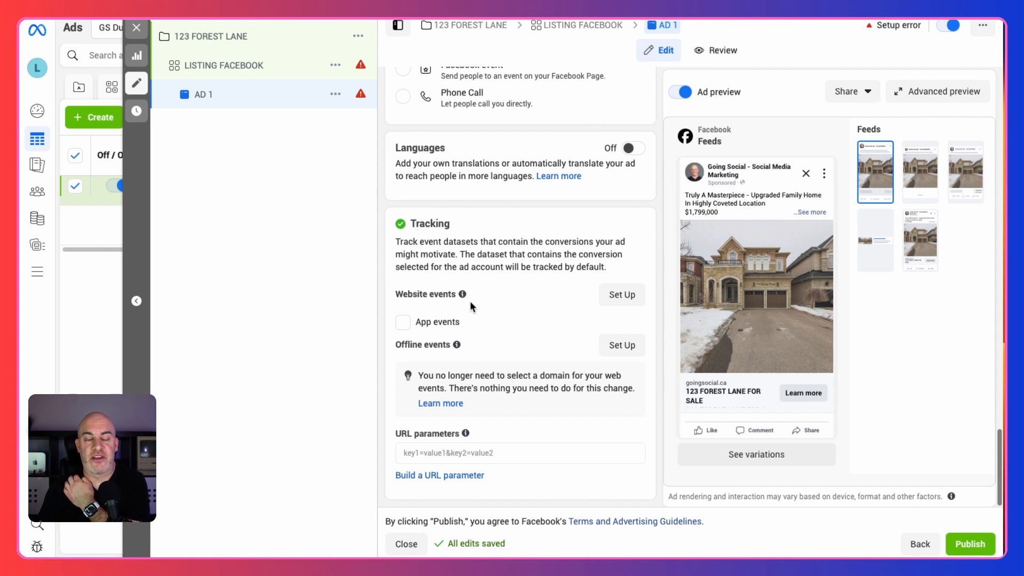
{"action": "mouse_move", "coordinate": [462, 294]}
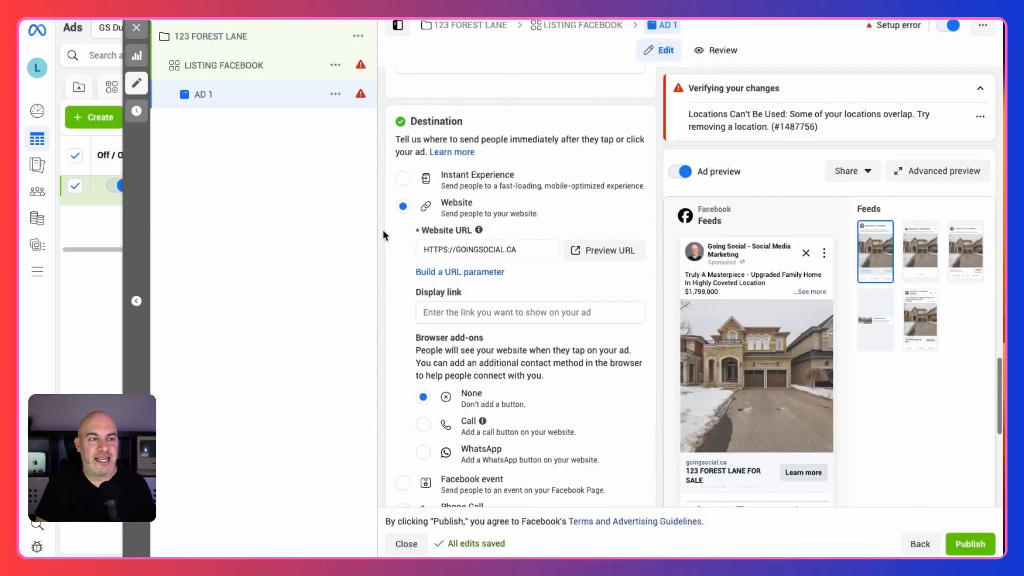
- Remove the Toronto, Ontario location from the LISTING FACEBOOK ad set's audience, keeping North York, Ontario Place
{"action": "scroll", "coordinate": [383, 230], "scroll_direction": "up", "scroll_amount": 3}
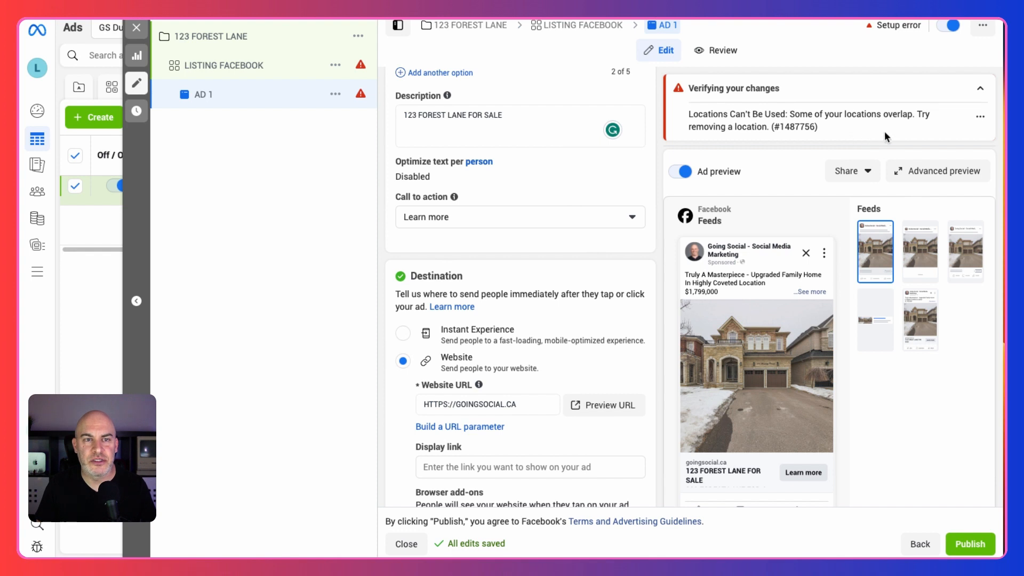
{"action": "left_click", "coordinate": [245, 67]}
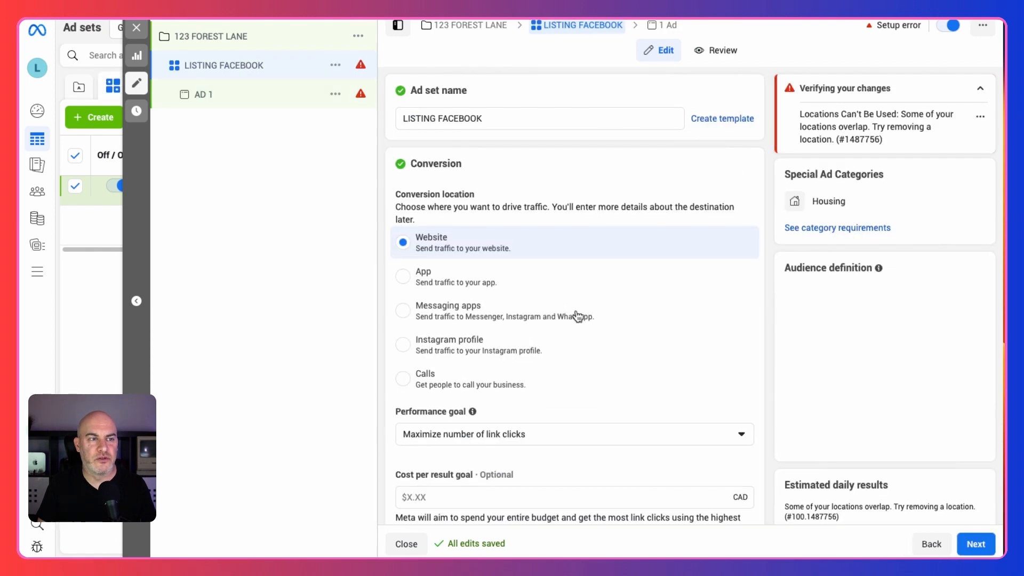
{"action": "scroll", "coordinate": [576, 315], "scroll_direction": "down", "scroll_amount": 15}
{"action": "scroll", "coordinate": [576, 316], "scroll_direction": "down", "scroll_amount": 15}
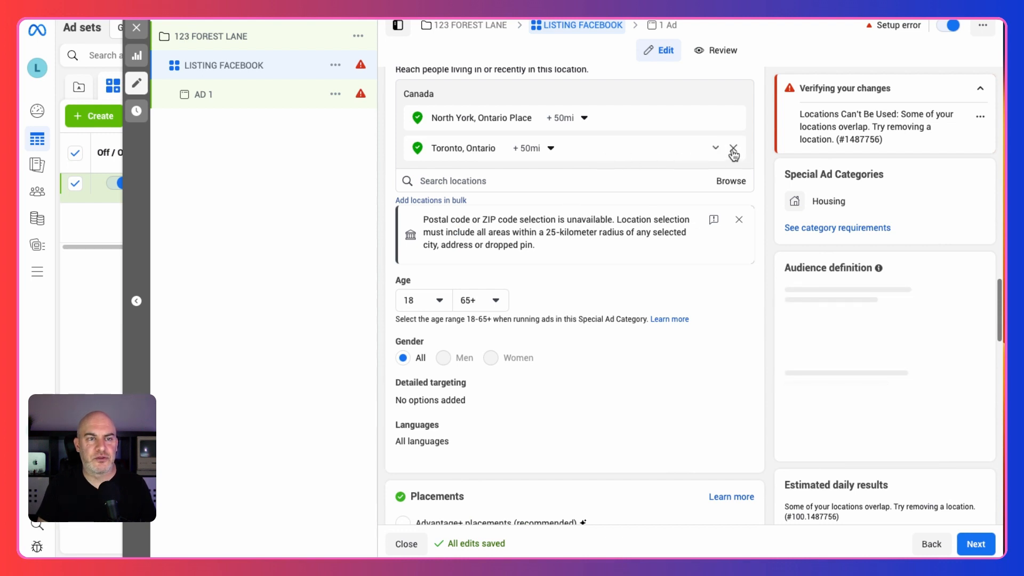
{"action": "left_click", "coordinate": [734, 150]}
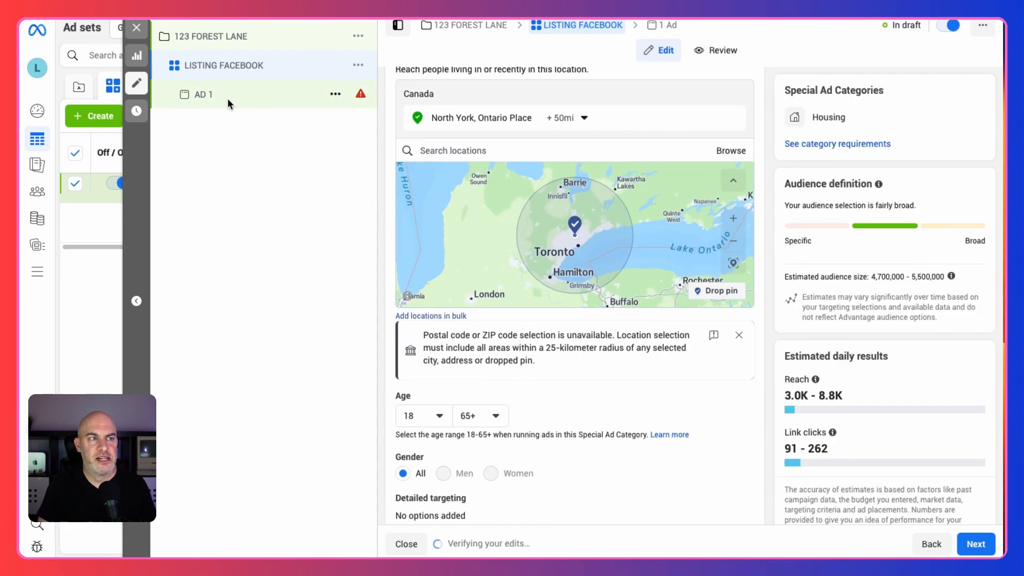
- Check the error flagged on AD 1 and look over the ad's setup and creative settings
{"action": "left_click", "coordinate": [364, 96]}
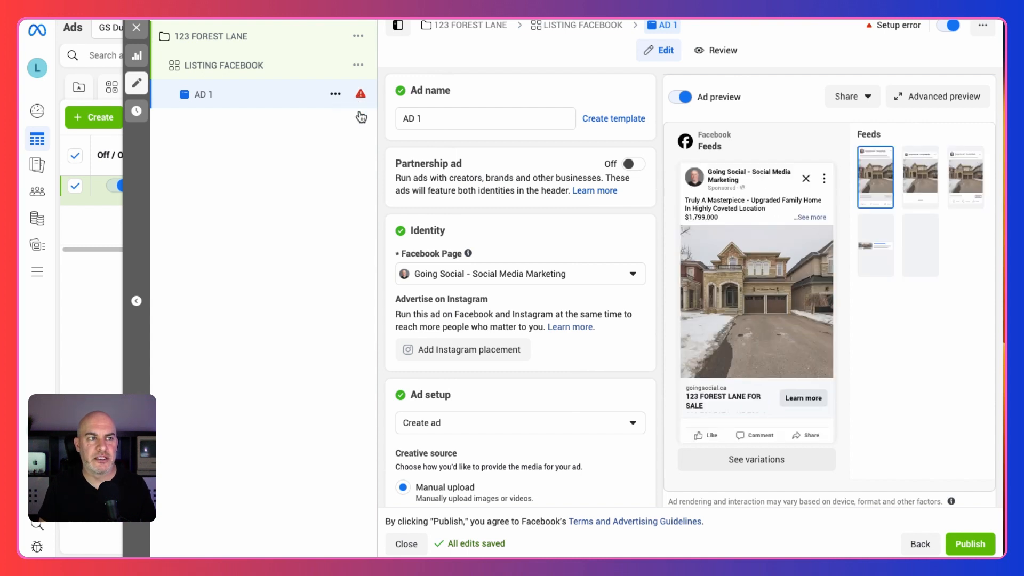
{"action": "mouse_move", "coordinate": [359, 103]}
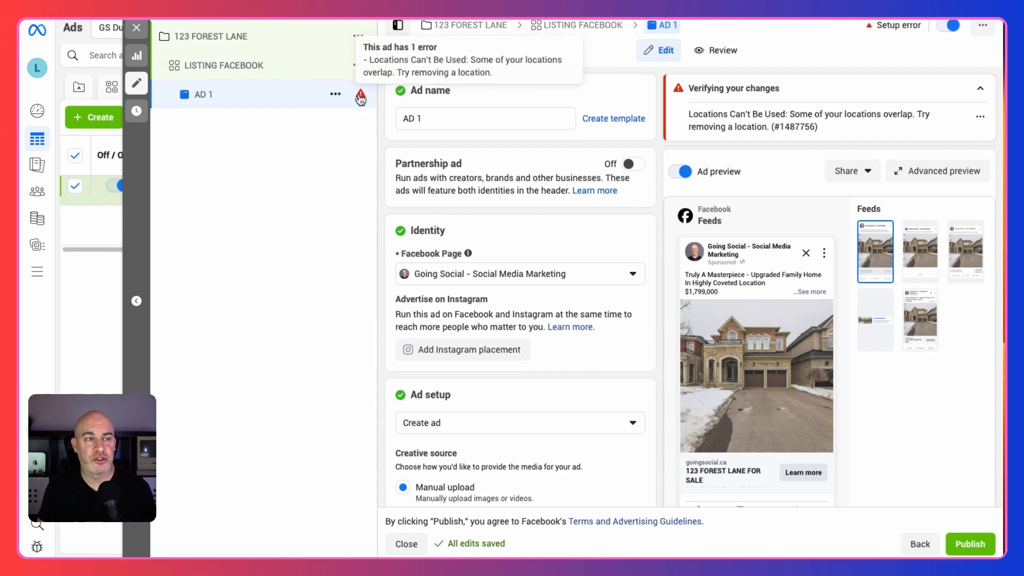
{"action": "scroll", "coordinate": [750, 139], "scroll_direction": "down", "scroll_amount": 4}
{"action": "scroll", "coordinate": [552, 251], "scroll_direction": "down", "scroll_amount": 8}
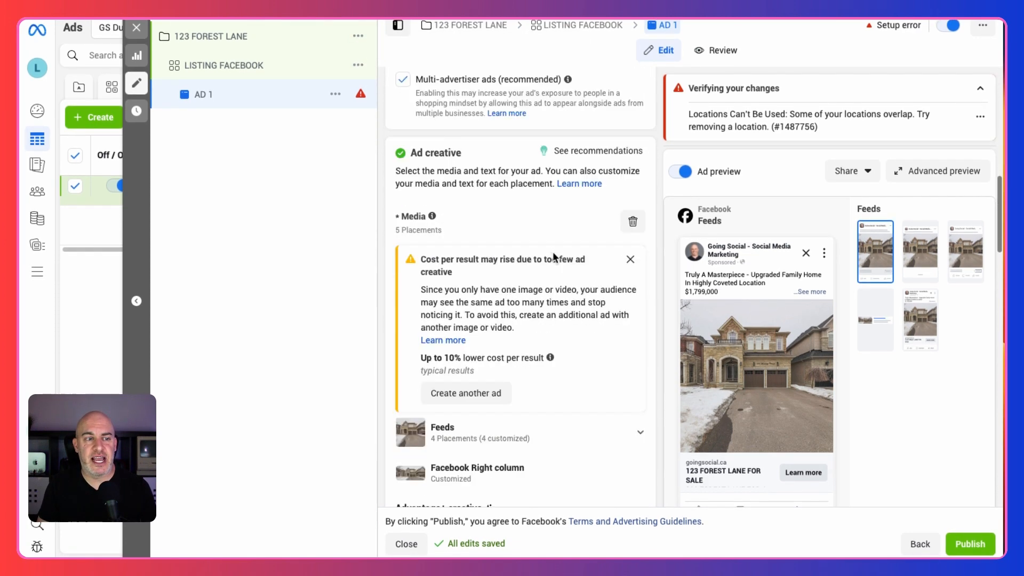
{"action": "scroll", "coordinate": [553, 251], "scroll_direction": "down", "scroll_amount": 1}
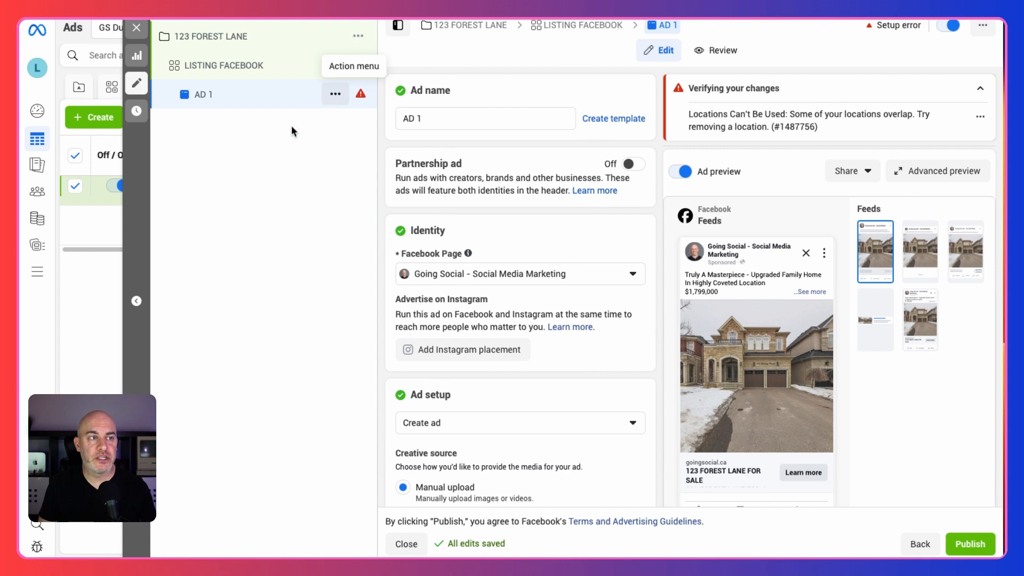
- Duplicate AD 1 into three copies within the original campaign
{"action": "left_click", "coordinate": [335, 99]}
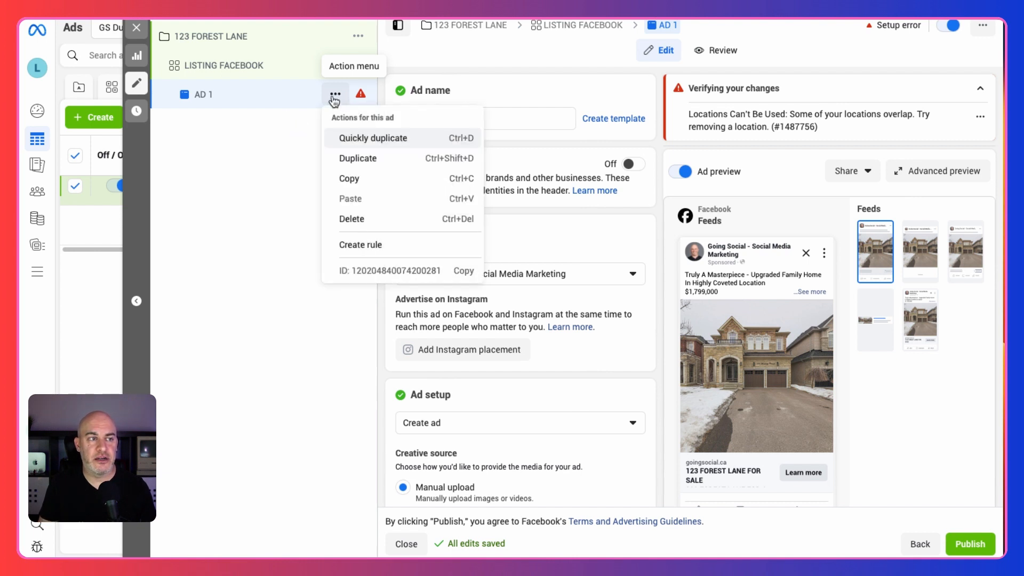
{"action": "left_click", "coordinate": [354, 161]}
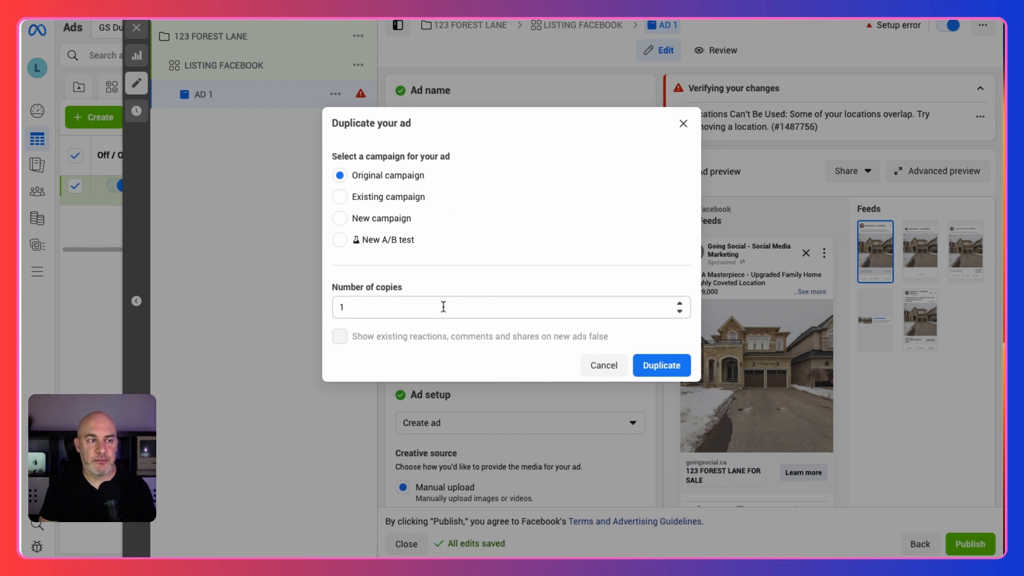
{"action": "left_click", "coordinate": [679, 305]}
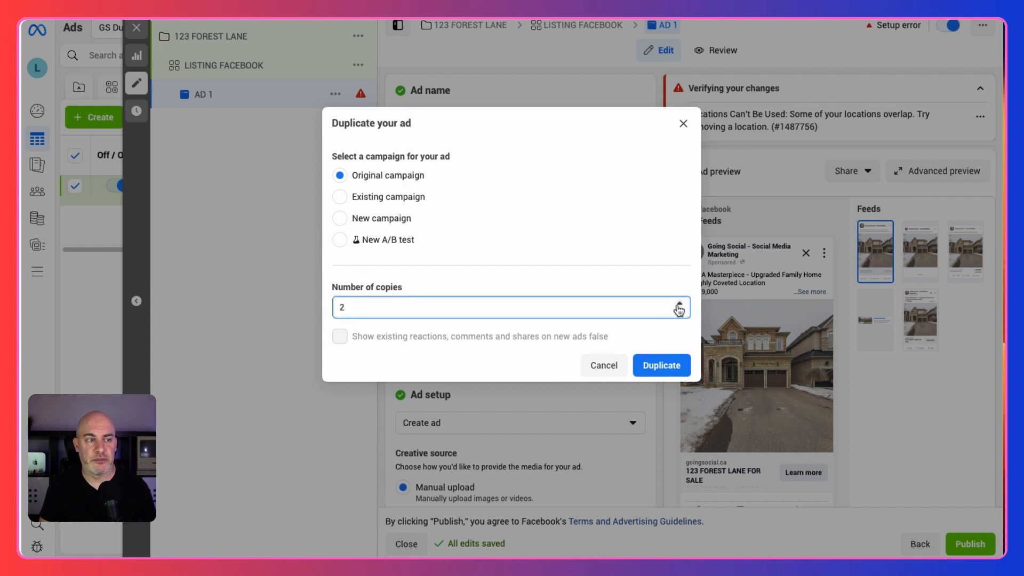
{"action": "left_click", "coordinate": [664, 367]}
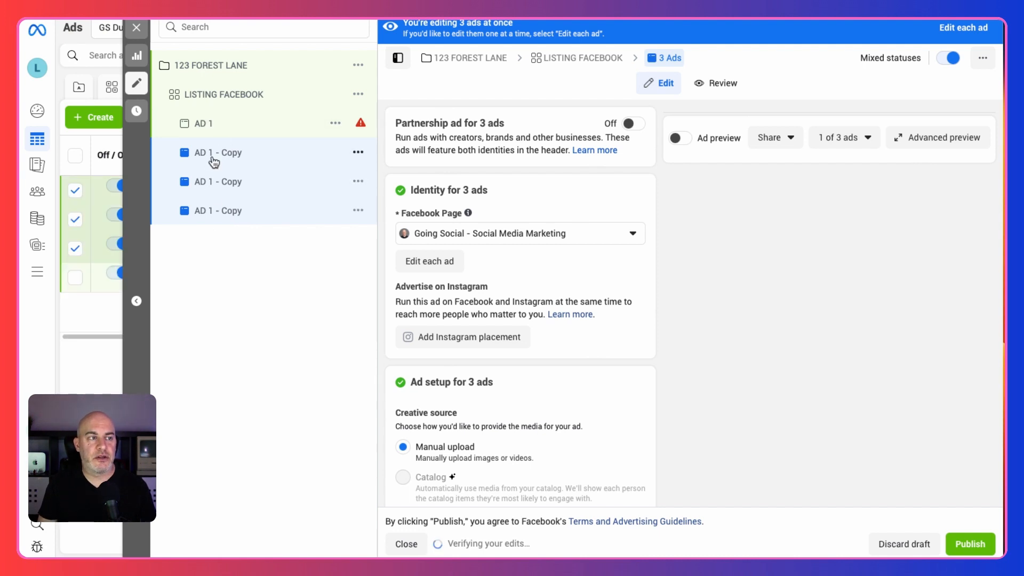
- Rename the first AD 1 copy as AD 2
{"action": "left_click", "coordinate": [203, 153]}
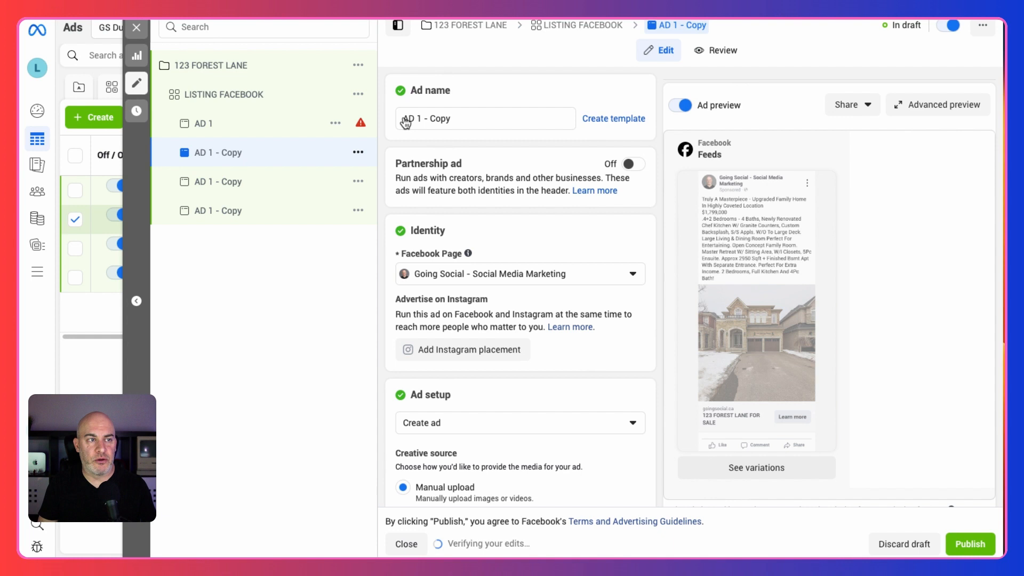
{"action": "left_click_drag", "start_coordinate": [415, 119], "coordinate": [493, 122]}
{"action": "type", "text": "2"}
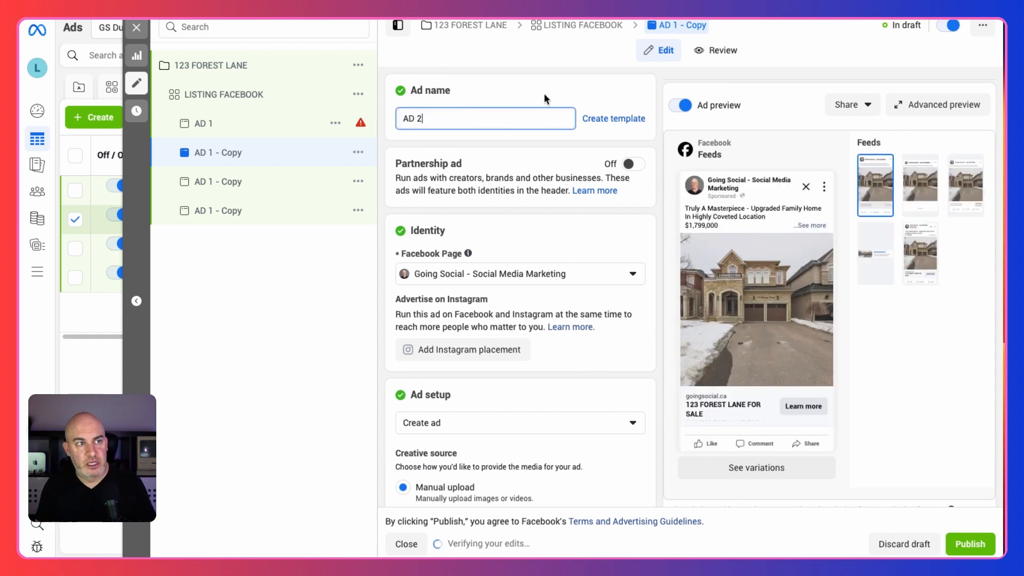
- Replace AD 2's media with the account image 114+-37.jpg, keeping the recommended crops for feeds and right column
{"action": "scroll", "coordinate": [656, 259], "scroll_direction": "down", "scroll_amount": 10}
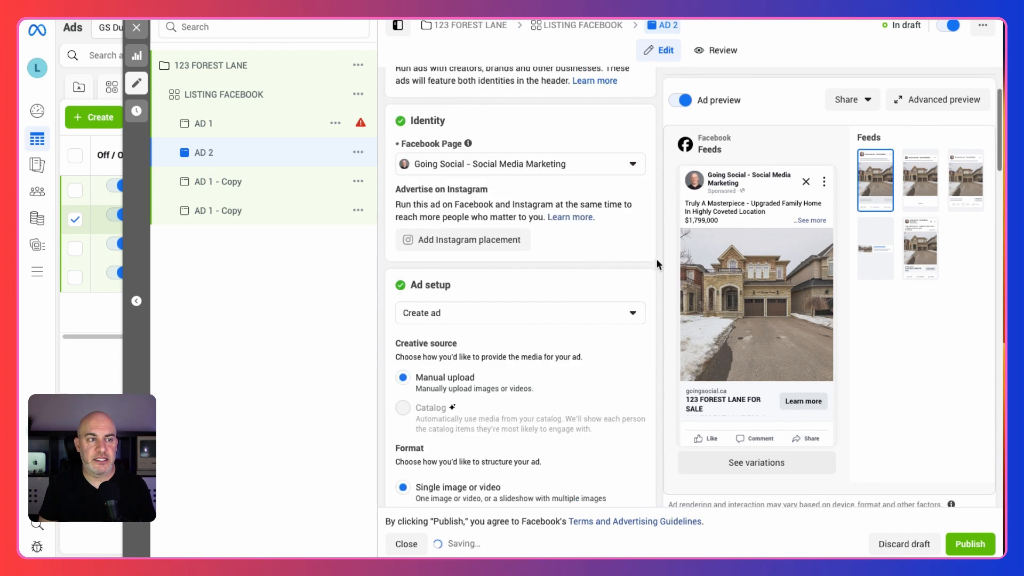
{"action": "scroll", "coordinate": [656, 258], "scroll_direction": "down", "scroll_amount": 10}
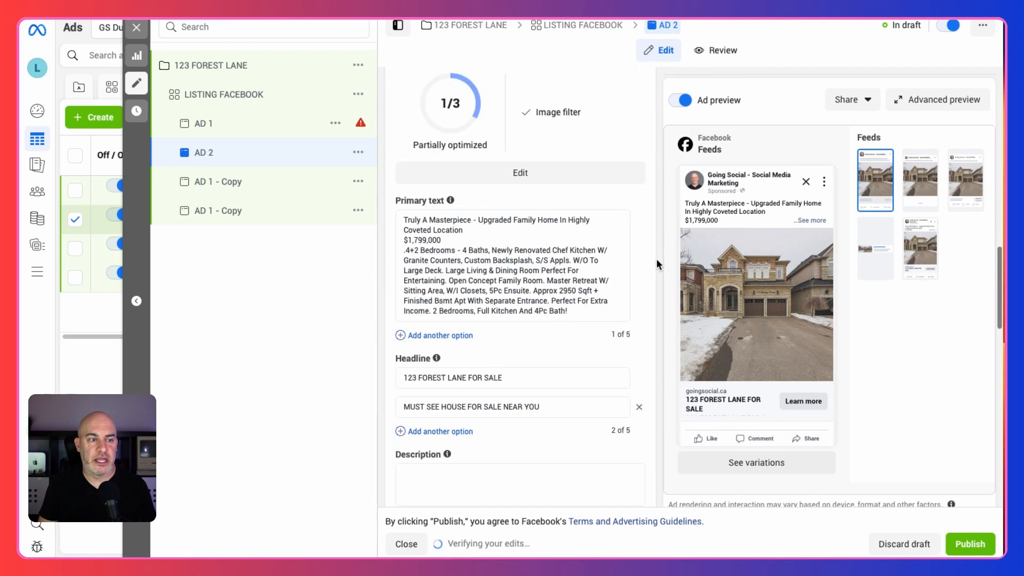
{"action": "scroll", "coordinate": [504, 144], "scroll_direction": "up", "scroll_amount": 2}
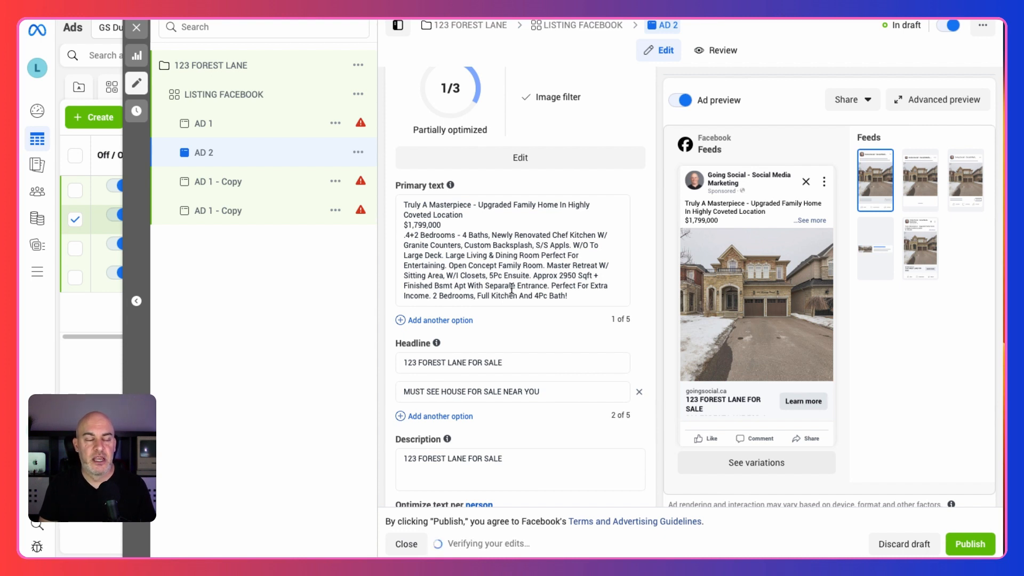
{"action": "scroll", "coordinate": [505, 221], "scroll_direction": "up", "scroll_amount": 2}
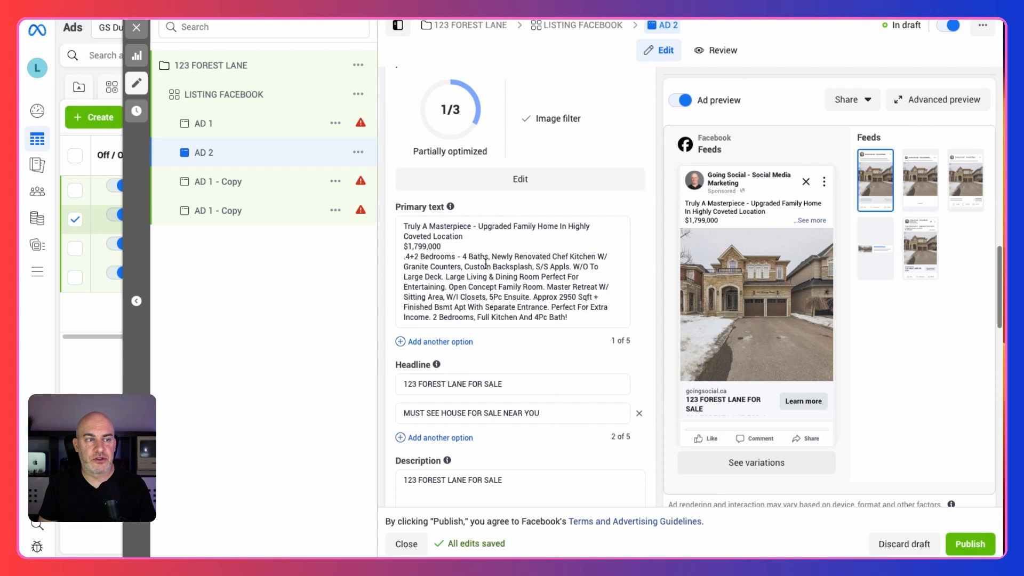
{"action": "scroll", "coordinate": [486, 256], "scroll_direction": "up", "scroll_amount": 6}
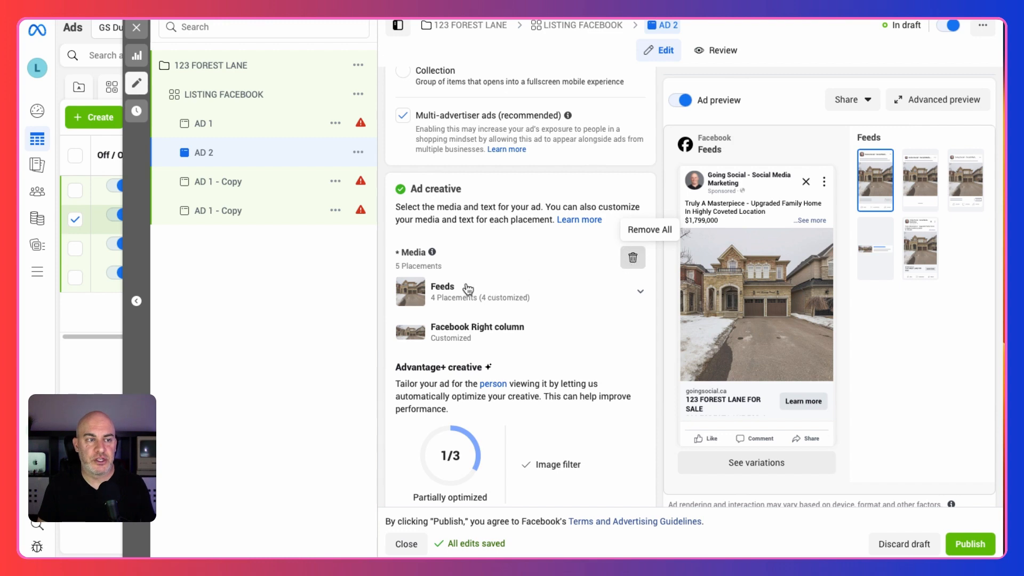
{"action": "left_click", "coordinate": [442, 282]}
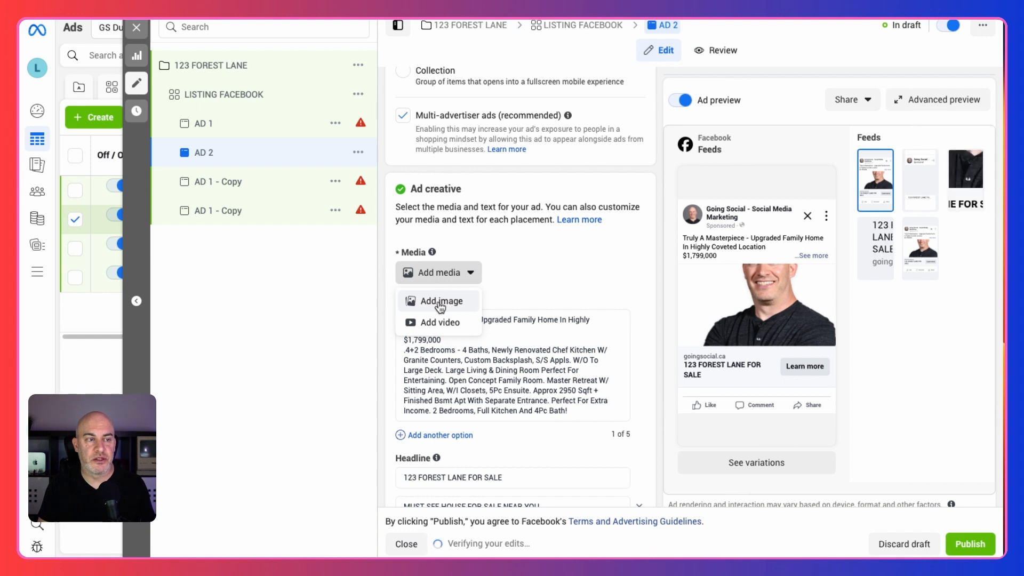
{"action": "left_click", "coordinate": [441, 302]}
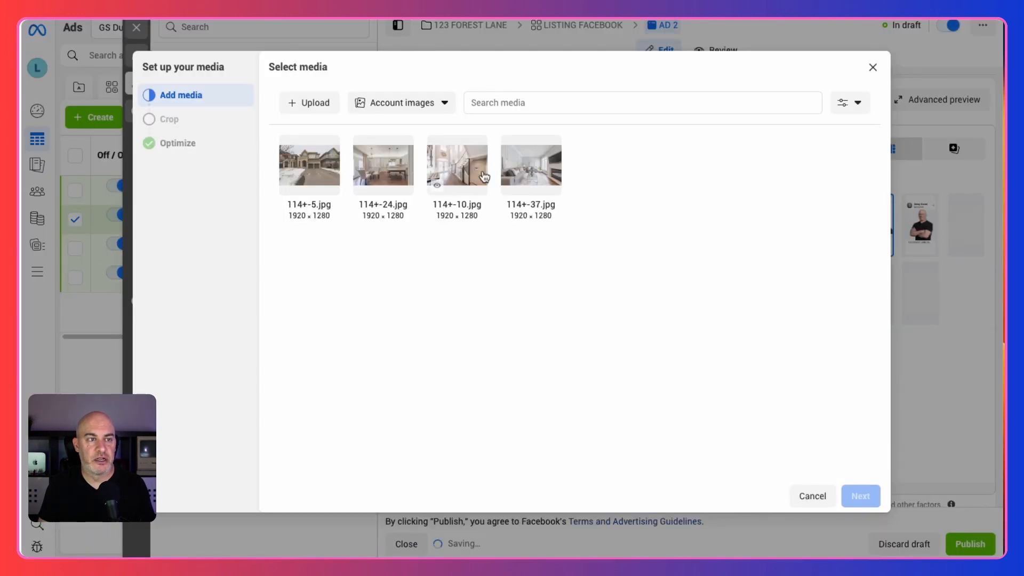
{"action": "left_click", "coordinate": [523, 177]}
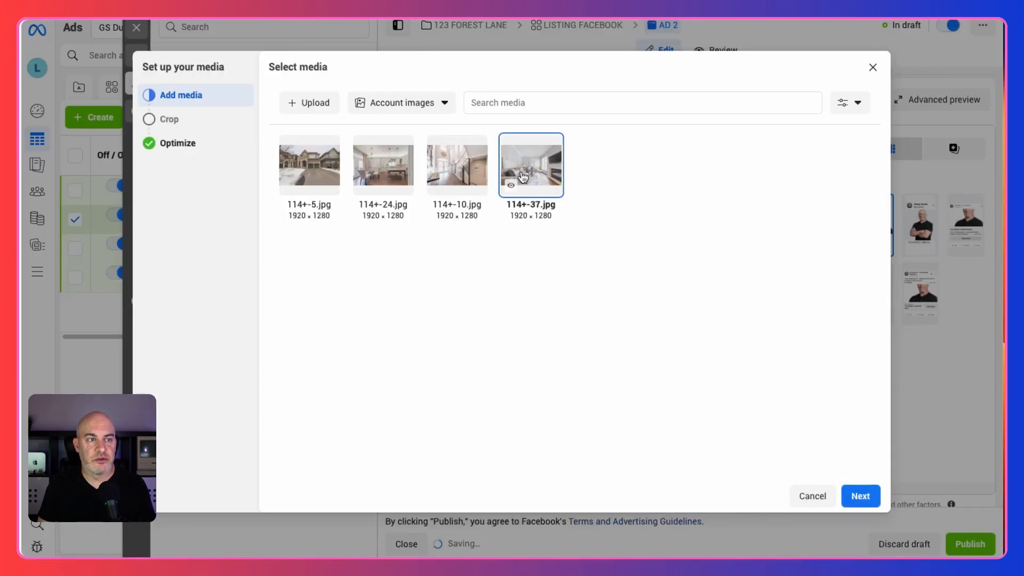
{"action": "left_click", "coordinate": [860, 498]}
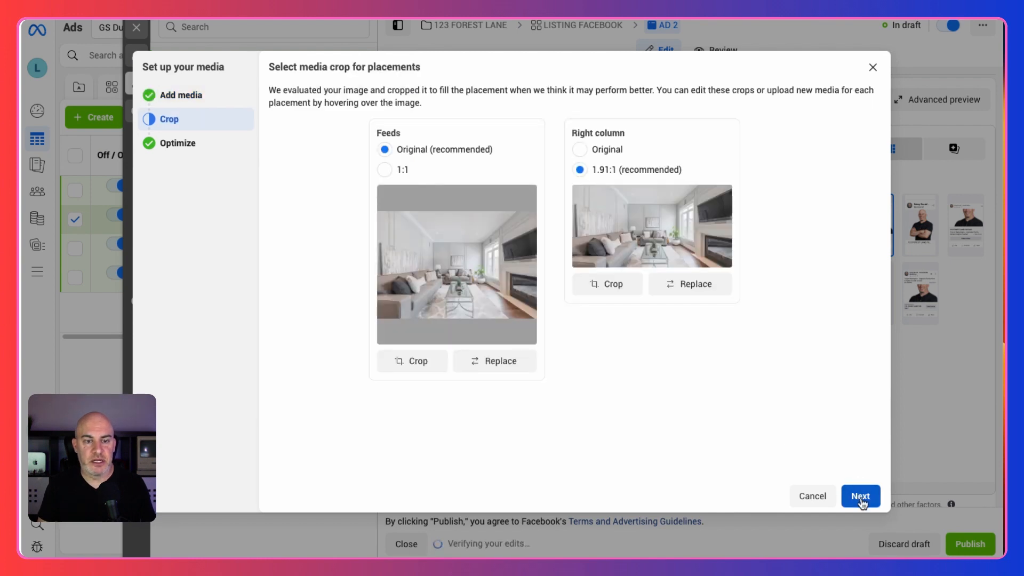
{"action": "left_click", "coordinate": [861, 497]}
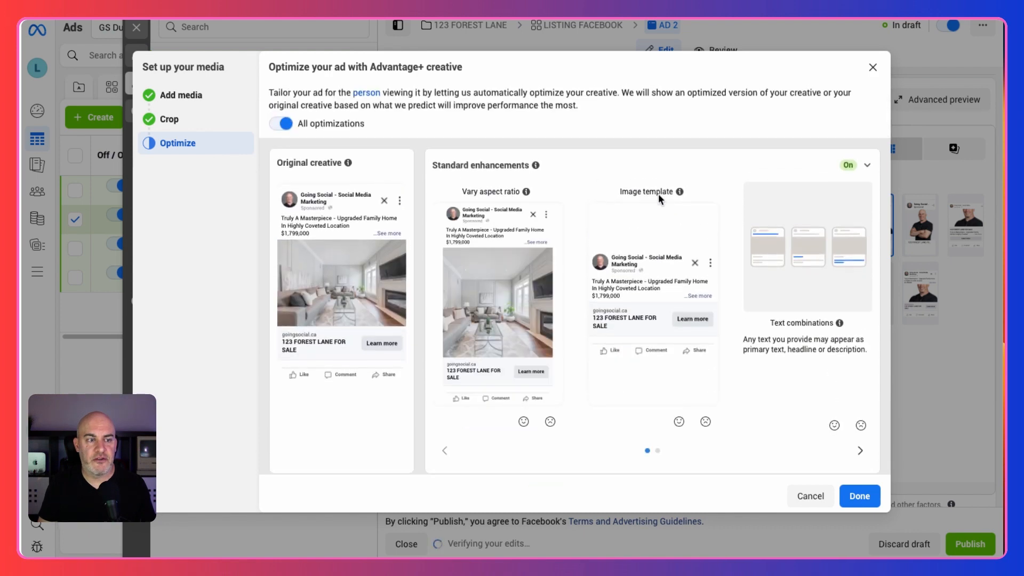
- Turn off all Advantage+ creative optimizations for AD 2 except Image filter, and finish the media setup
{"action": "scroll", "coordinate": [660, 196], "scroll_direction": "down", "scroll_amount": 3}
{"action": "scroll", "coordinate": [414, 105], "scroll_direction": "up", "scroll_amount": 3}
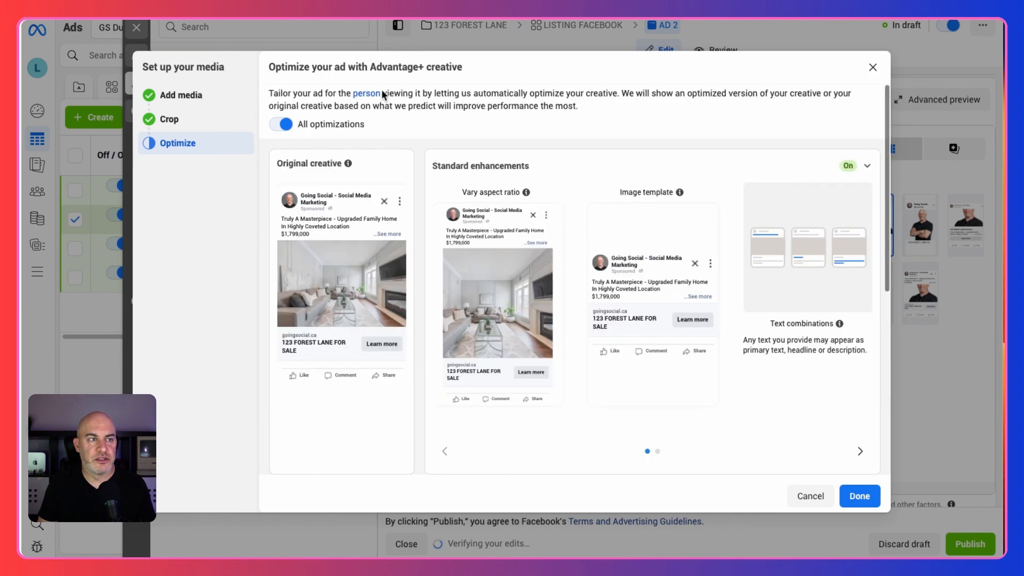
{"action": "left_click", "coordinate": [286, 124]}
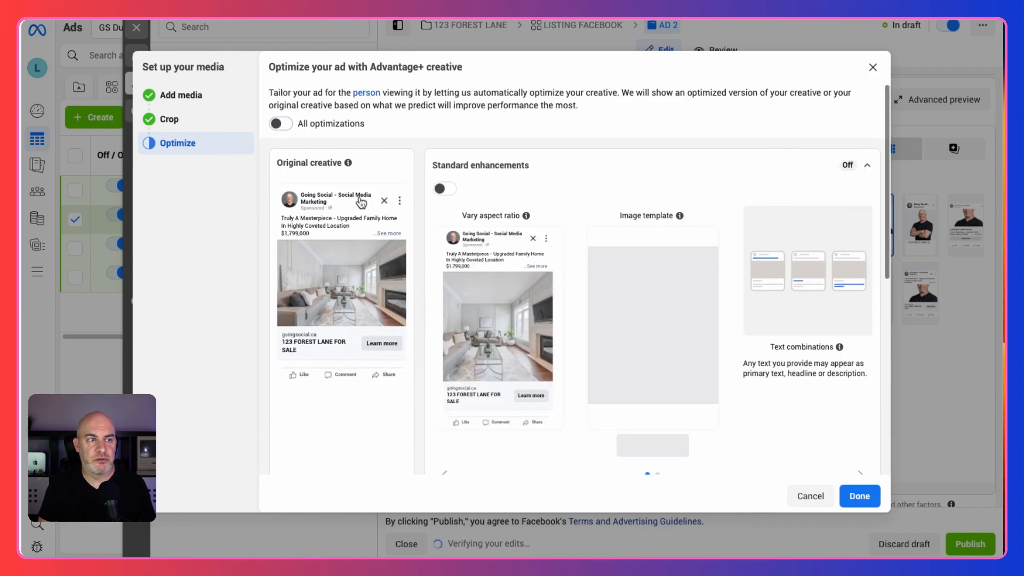
{"action": "scroll", "coordinate": [431, 289], "scroll_direction": "down", "scroll_amount": 2}
{"action": "scroll", "coordinate": [431, 289], "scroll_direction": "down", "scroll_amount": 3}
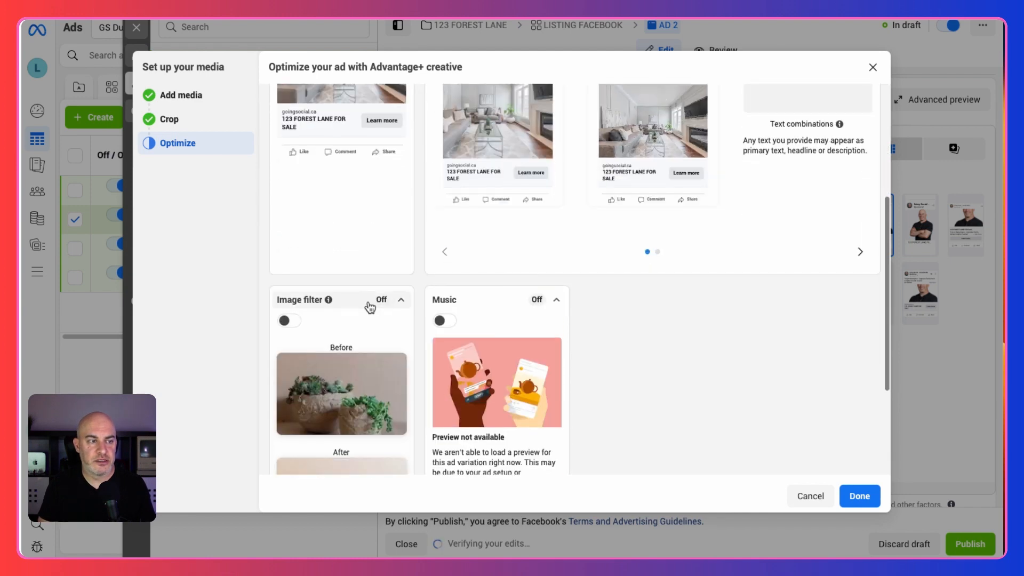
{"action": "left_click", "coordinate": [292, 324]}
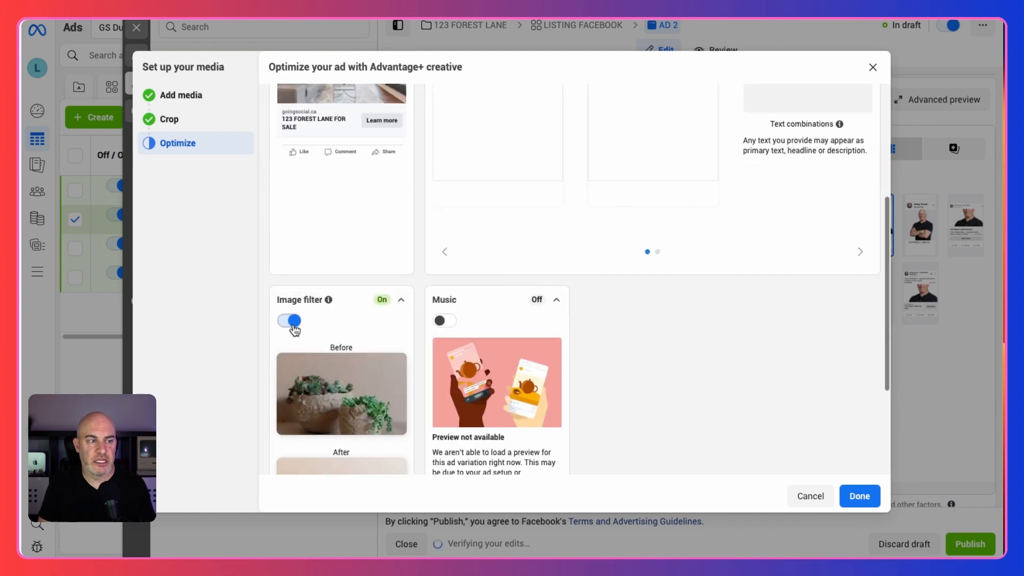
{"action": "left_click", "coordinate": [861, 497]}
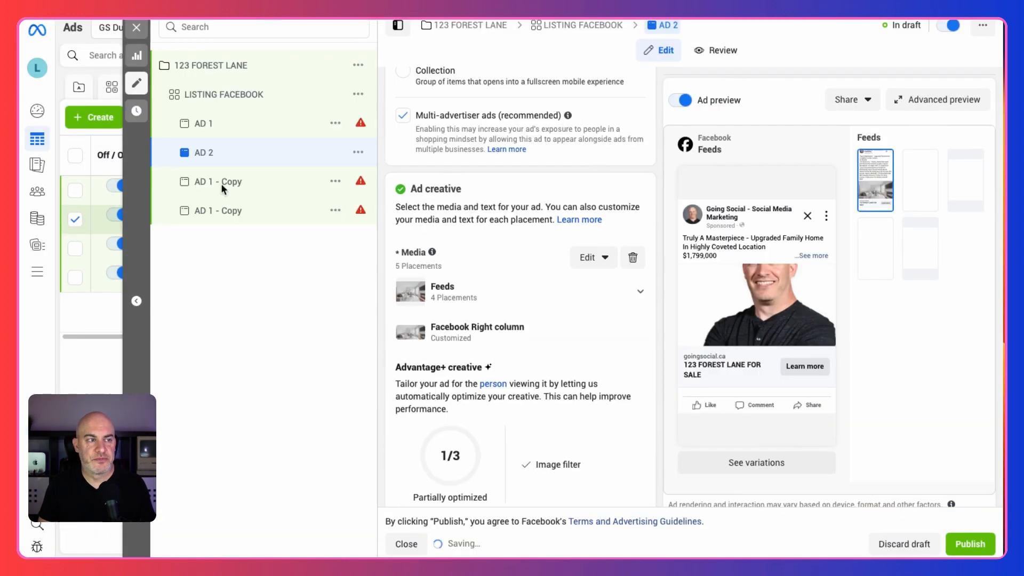
- Rename the next AD 1 copy as AD 3
{"action": "left_click", "coordinate": [223, 186]}
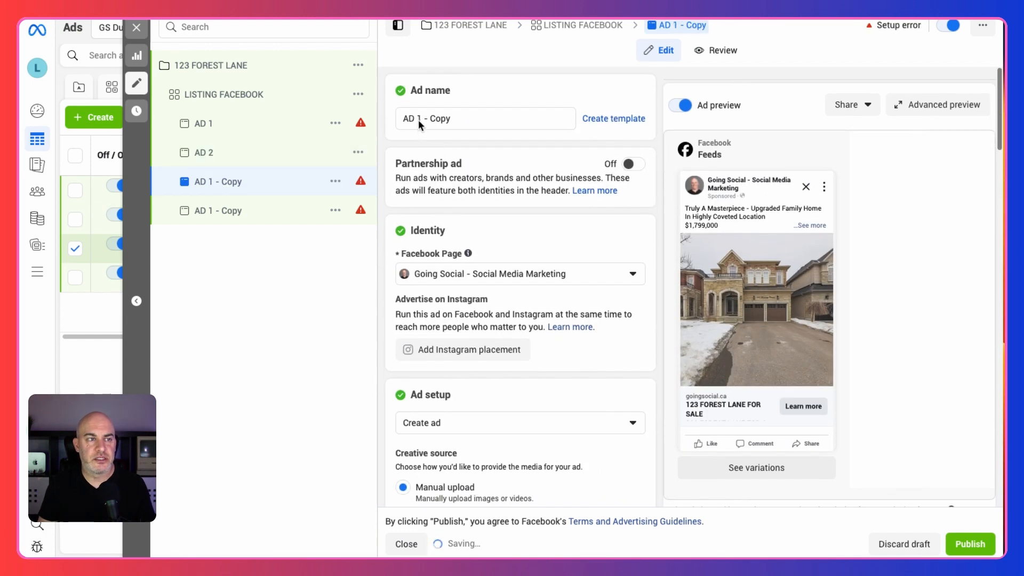
{"action": "triple_click", "coordinate": [417, 119]}
{"action": "type", "text": "AD 2"}
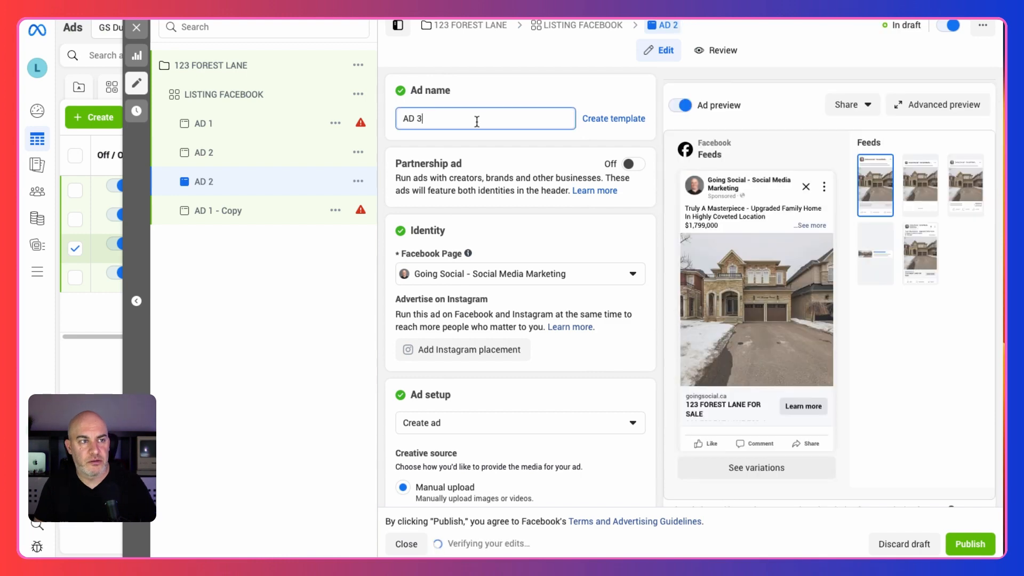
- Replace AD 3's media with the account image 114+-10.jpg, keeping the recommended crops for feeds and right column
{"action": "scroll", "coordinate": [567, 334], "scroll_direction": "down", "scroll_amount": 10}
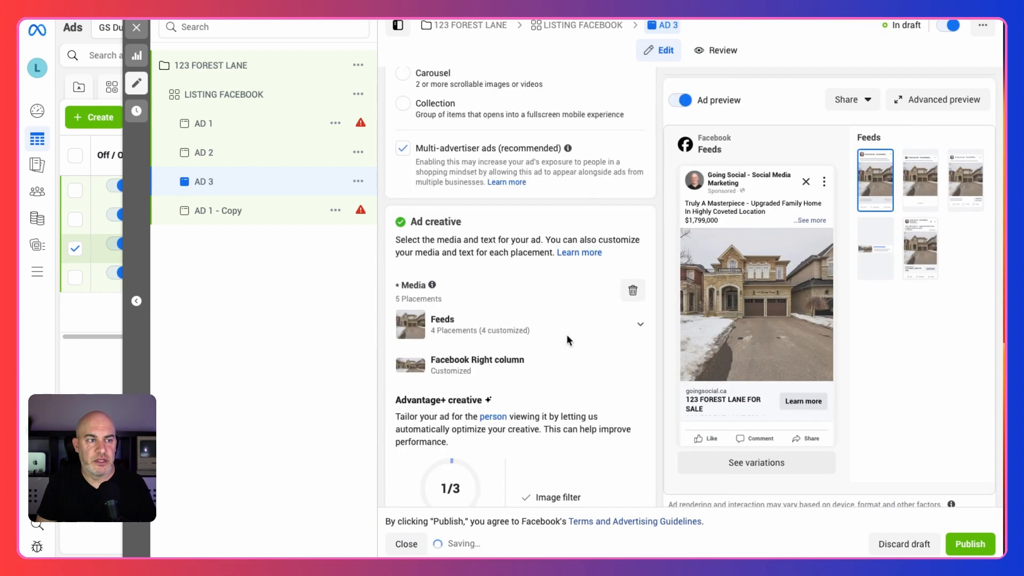
{"action": "left_click", "coordinate": [632, 288]}
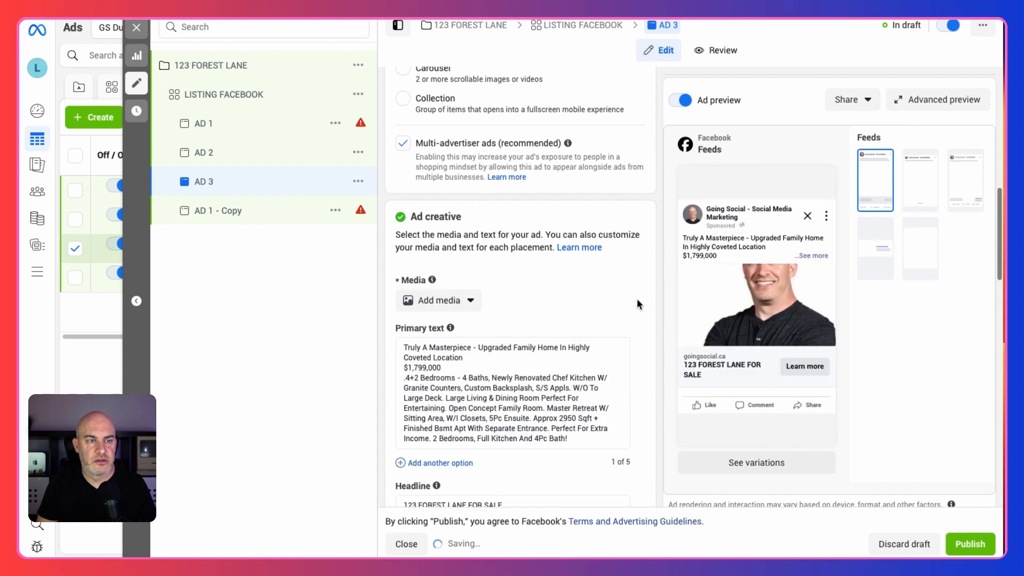
{"action": "left_click", "coordinate": [455, 301]}
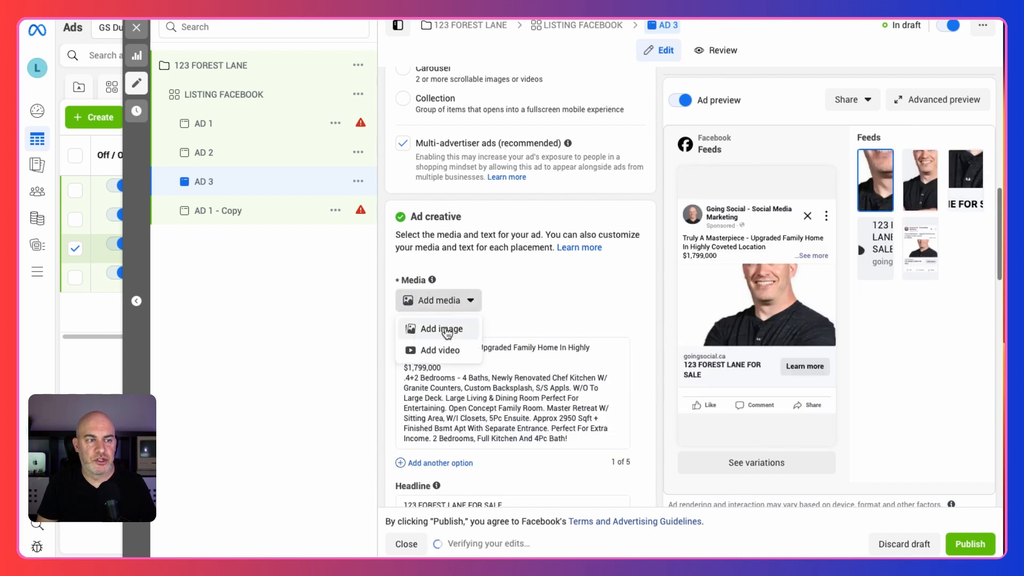
{"action": "left_click", "coordinate": [442, 330]}
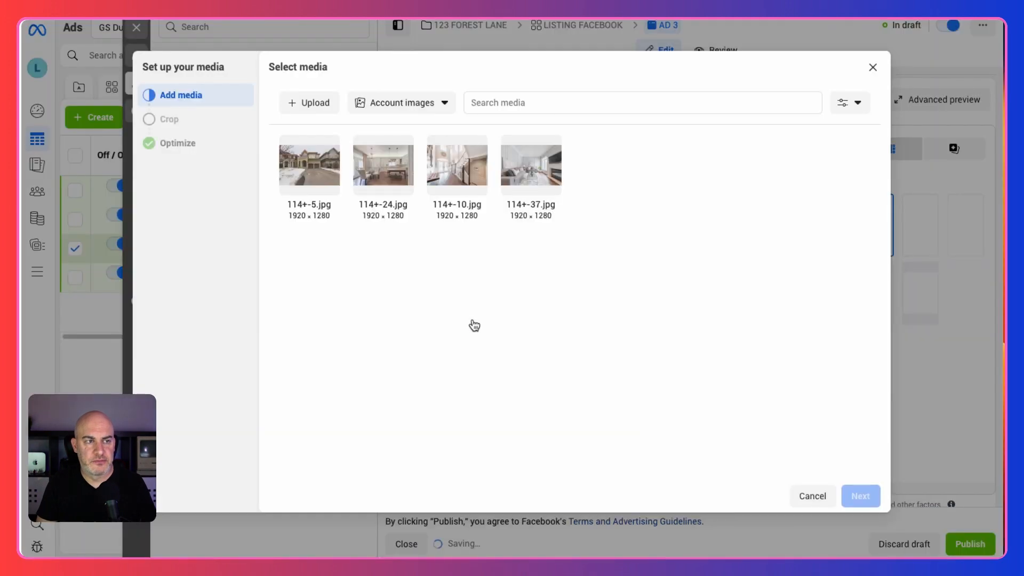
{"action": "left_click", "coordinate": [458, 183]}
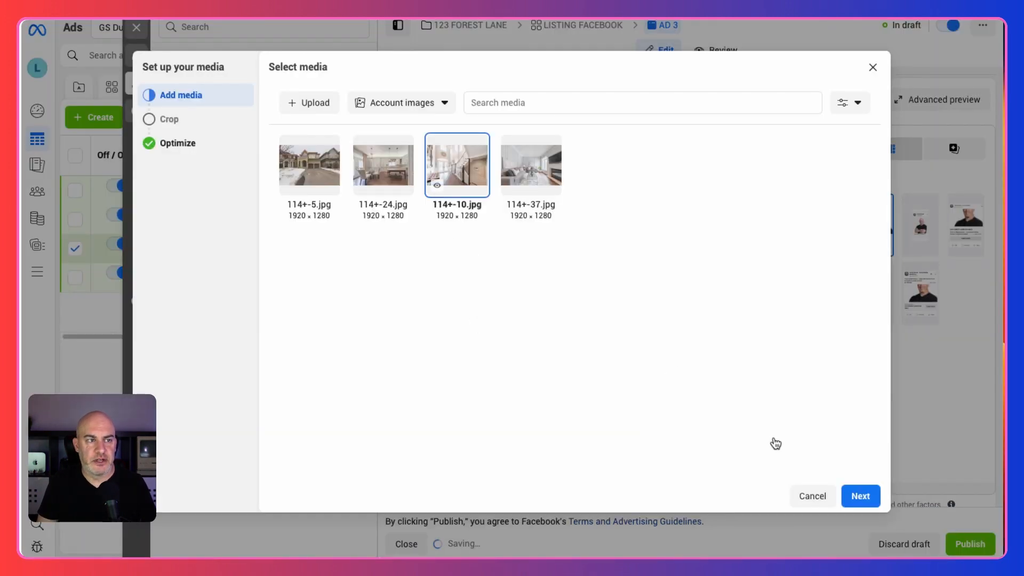
{"action": "left_click", "coordinate": [860, 495]}
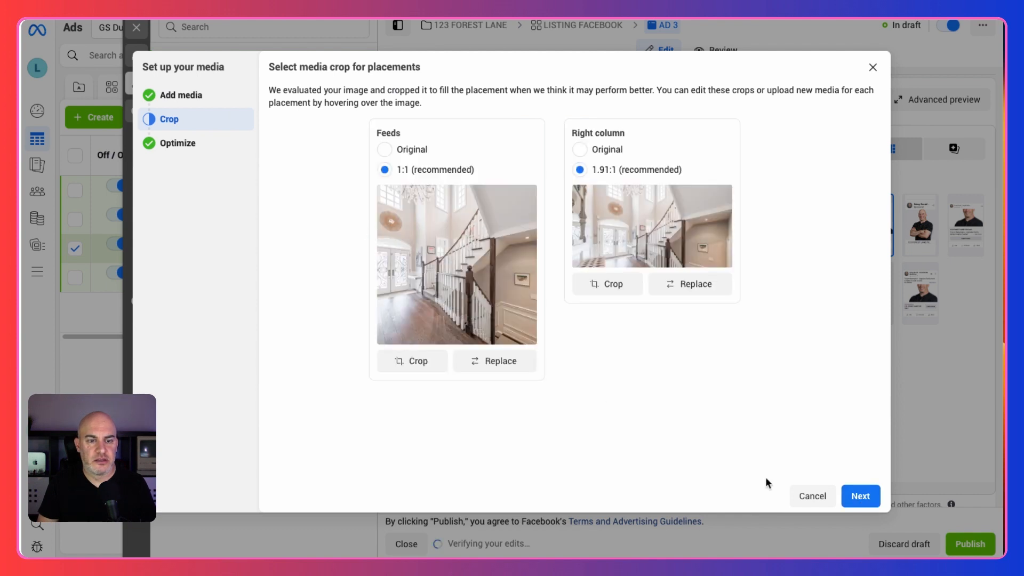
{"action": "left_click", "coordinate": [856, 500]}
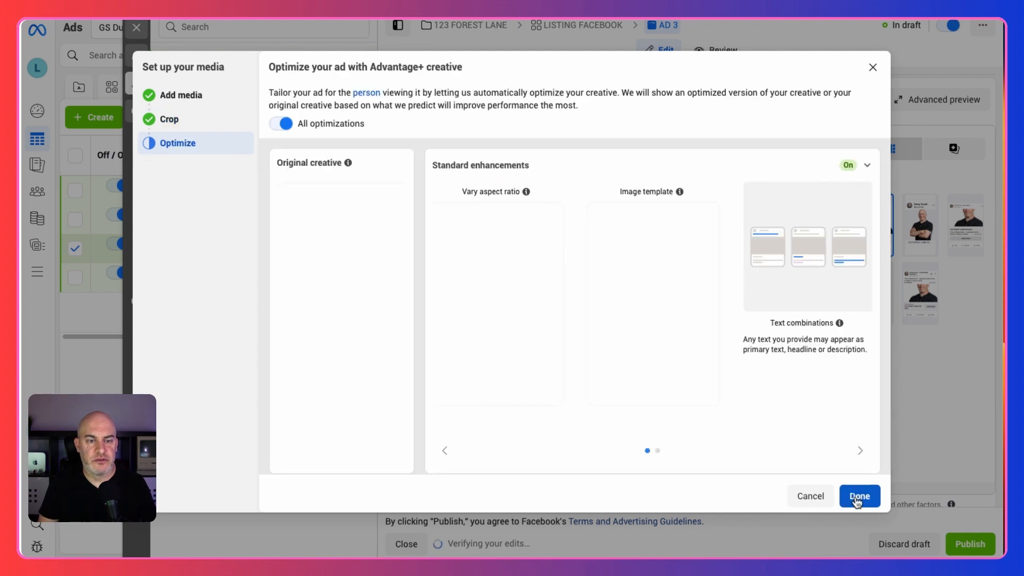
- Turn off all Advantage+ creative optimizations for AD 3 except Image filter, and finish the media setup
{"action": "scroll", "coordinate": [318, 158], "scroll_direction": "down", "scroll_amount": 2}
{"action": "scroll", "coordinate": [285, 105], "scroll_direction": "up", "scroll_amount": 2}
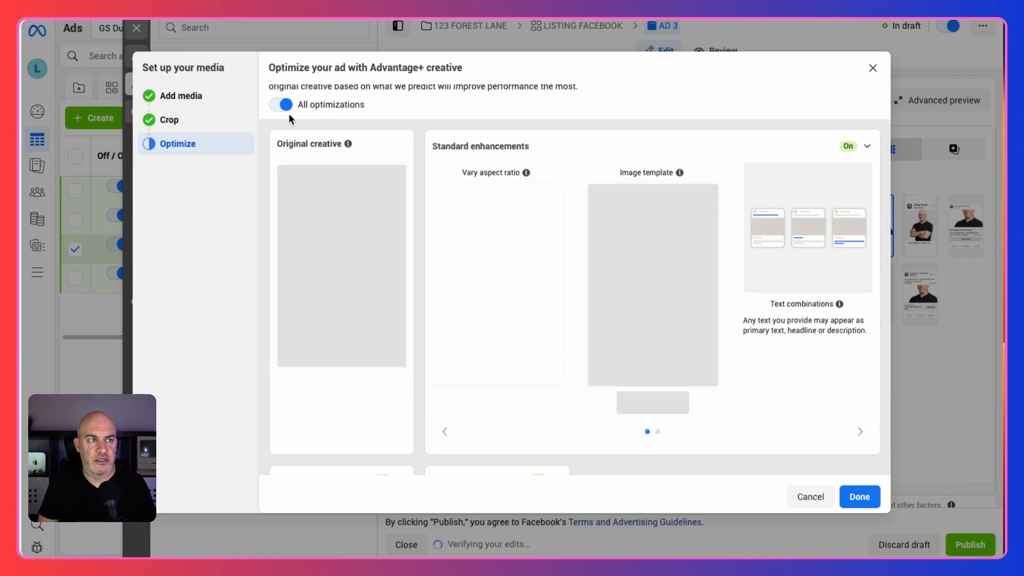
{"action": "left_click", "coordinate": [280, 124]}
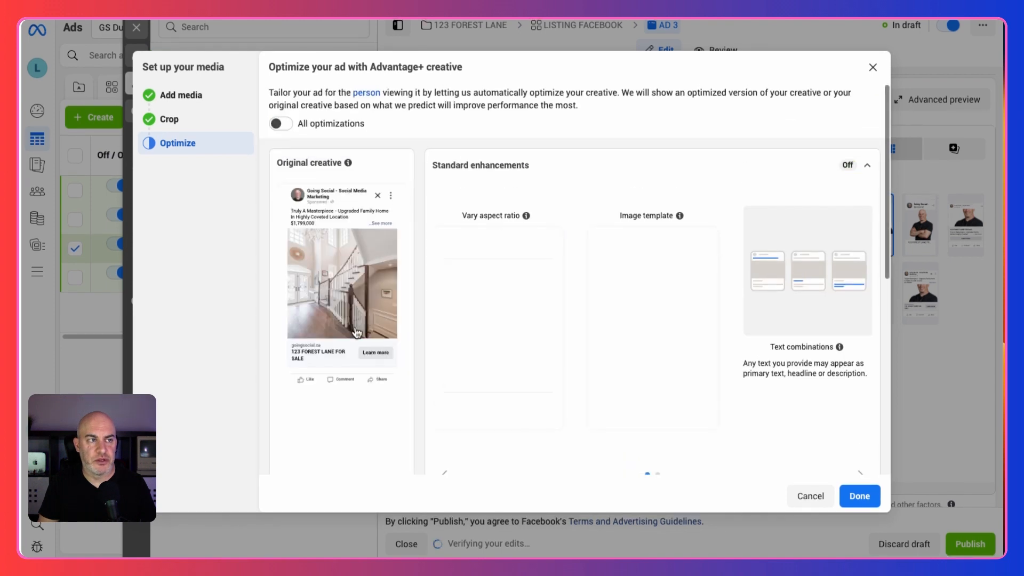
{"action": "scroll", "coordinate": [354, 331], "scroll_direction": "down", "scroll_amount": 3}
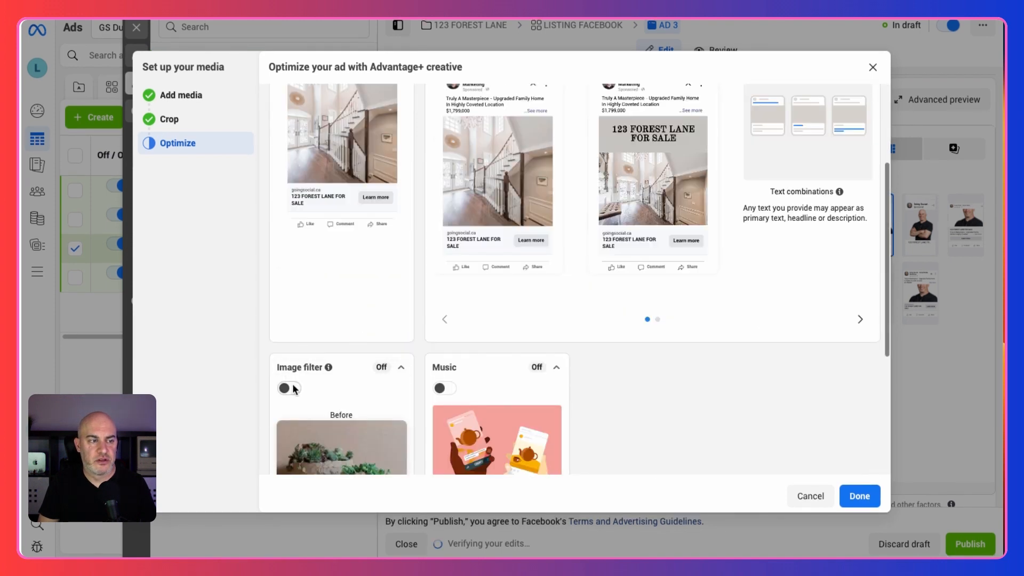
{"action": "left_click", "coordinate": [292, 388]}
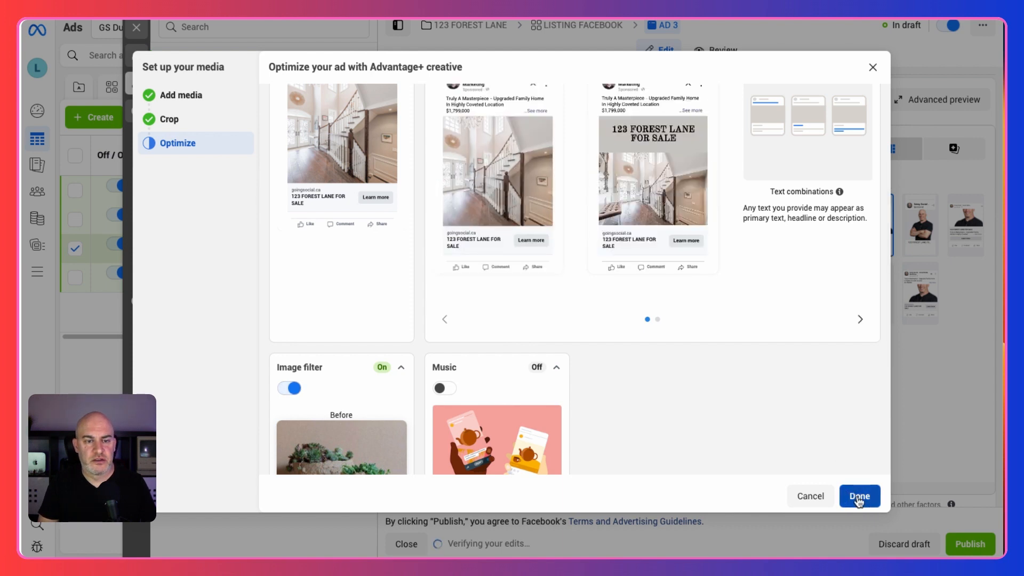
{"action": "left_click", "coordinate": [858, 497]}
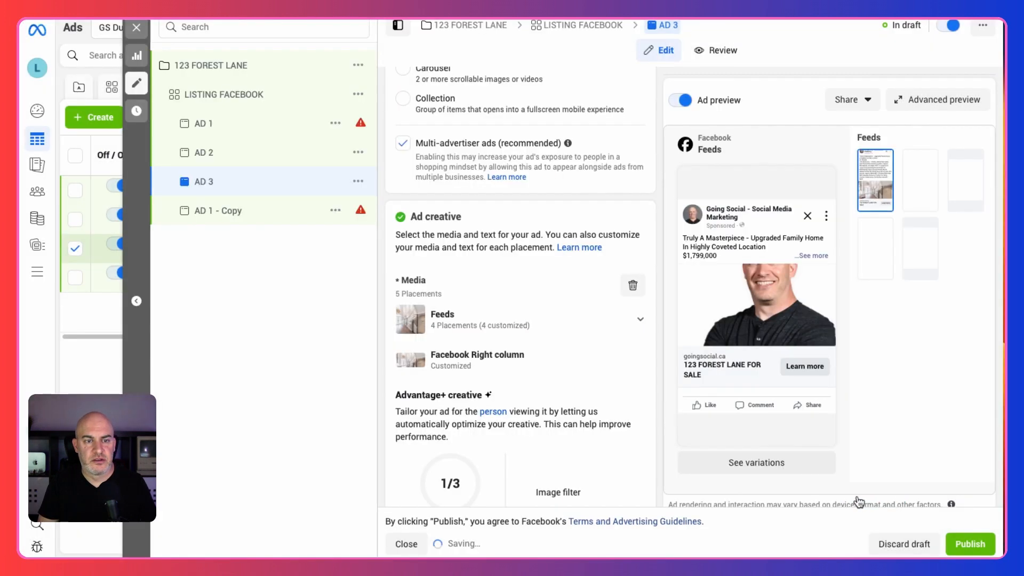
- Rename the remaining AD 1 copy as AD 4
{"action": "left_click", "coordinate": [216, 212]}
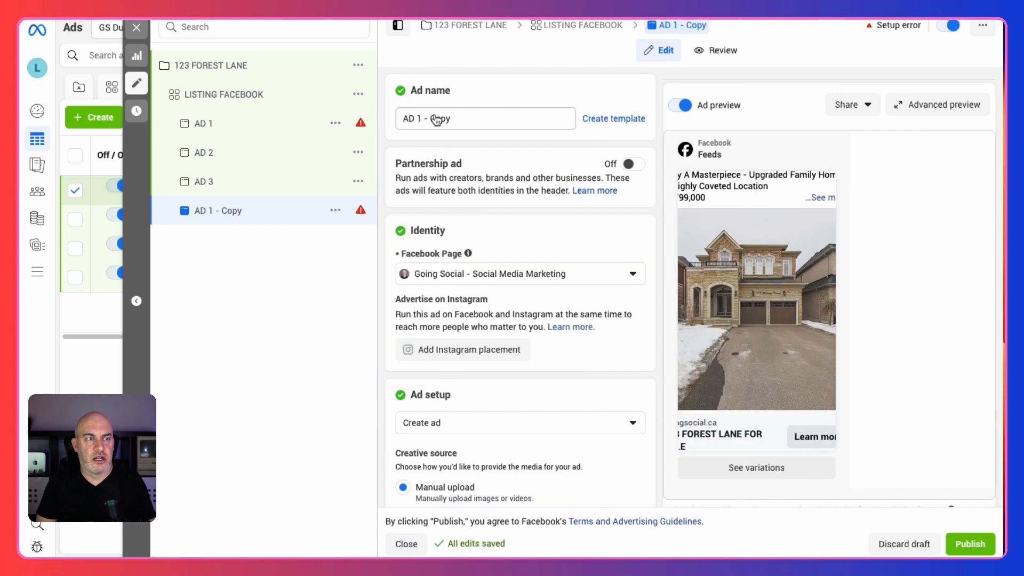
{"action": "left_click_drag", "start_coordinate": [416, 118], "coordinate": [504, 120]}
{"action": "type", "text": "4"}
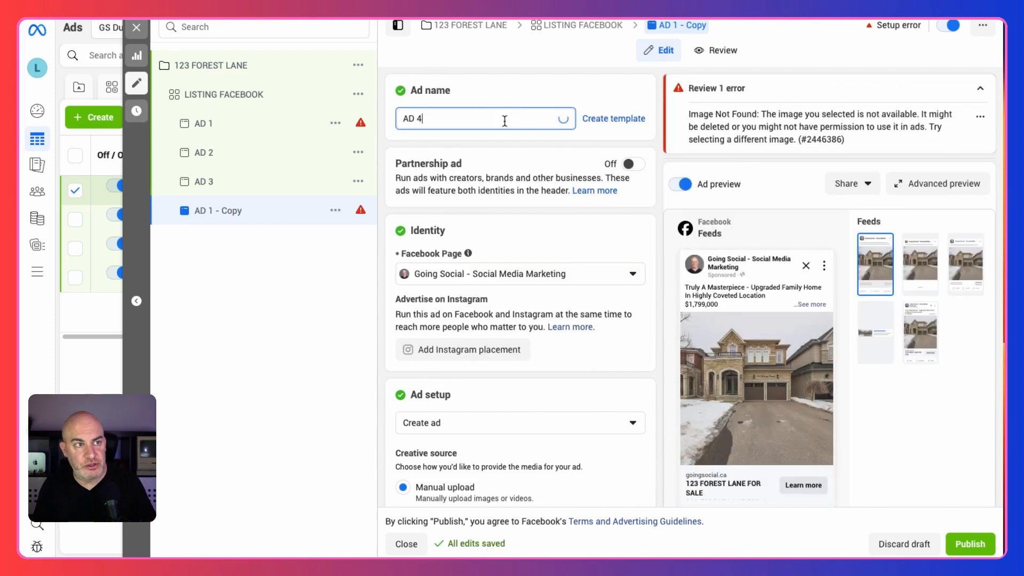
- Replace AD 4's media with the account image 114+-24.jpg, keeping the recommended crops for feeds and right column
{"action": "scroll", "coordinate": [575, 418], "scroll_direction": "down", "scroll_amount": 10}
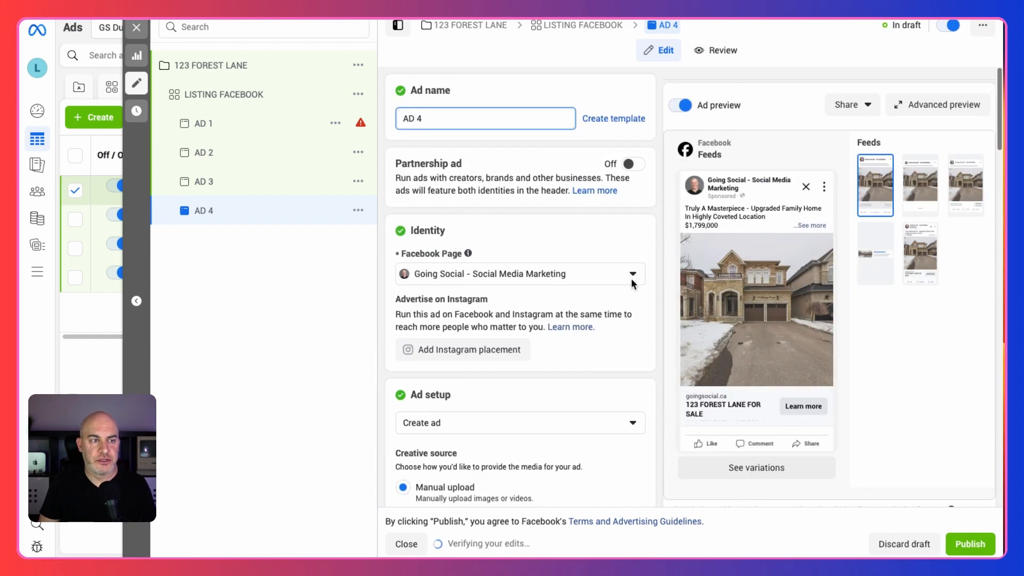
{"action": "scroll", "coordinate": [608, 275], "scroll_direction": "down", "scroll_amount": 10}
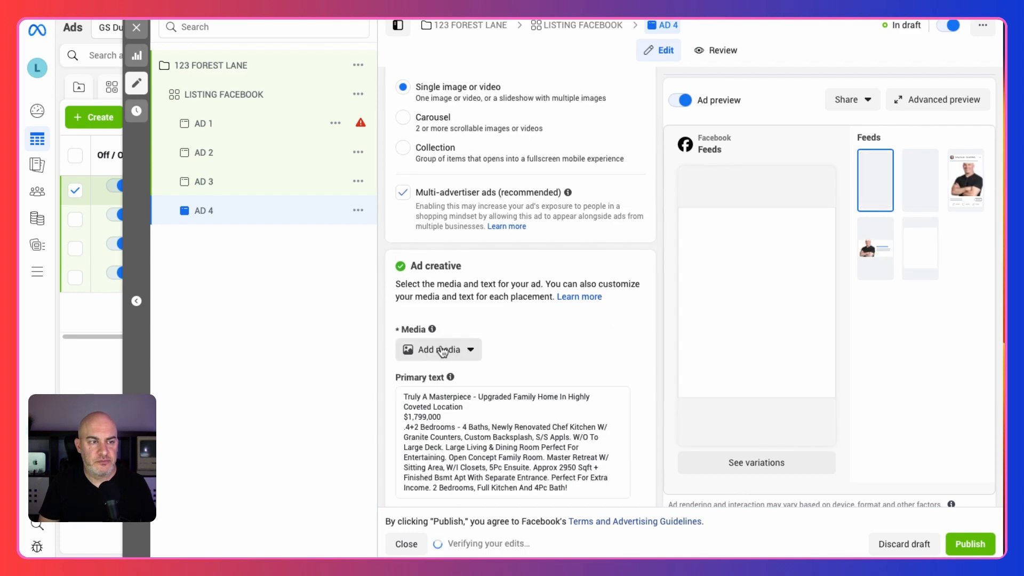
{"action": "left_click", "coordinate": [441, 350]}
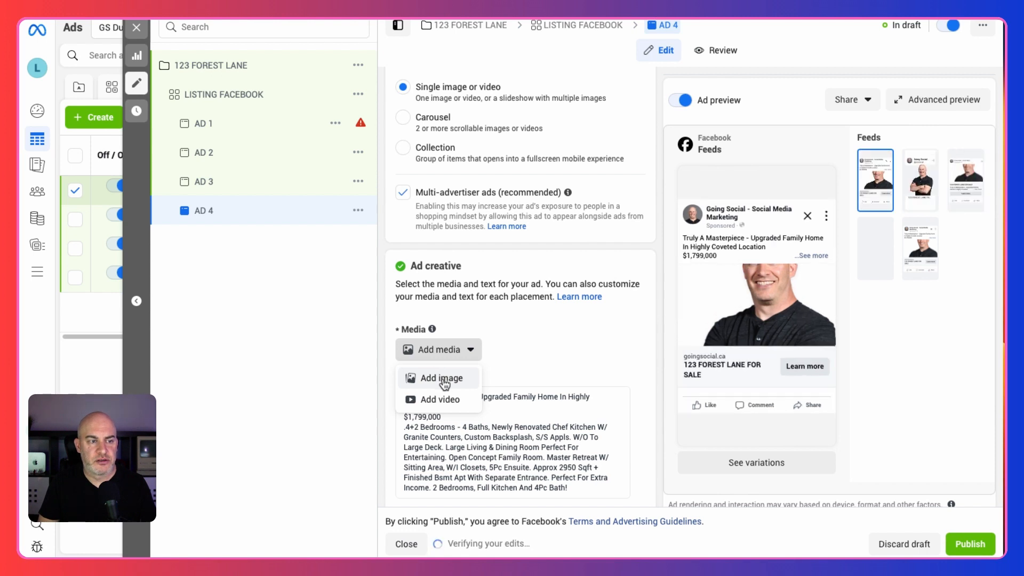
{"action": "left_click", "coordinate": [442, 379]}
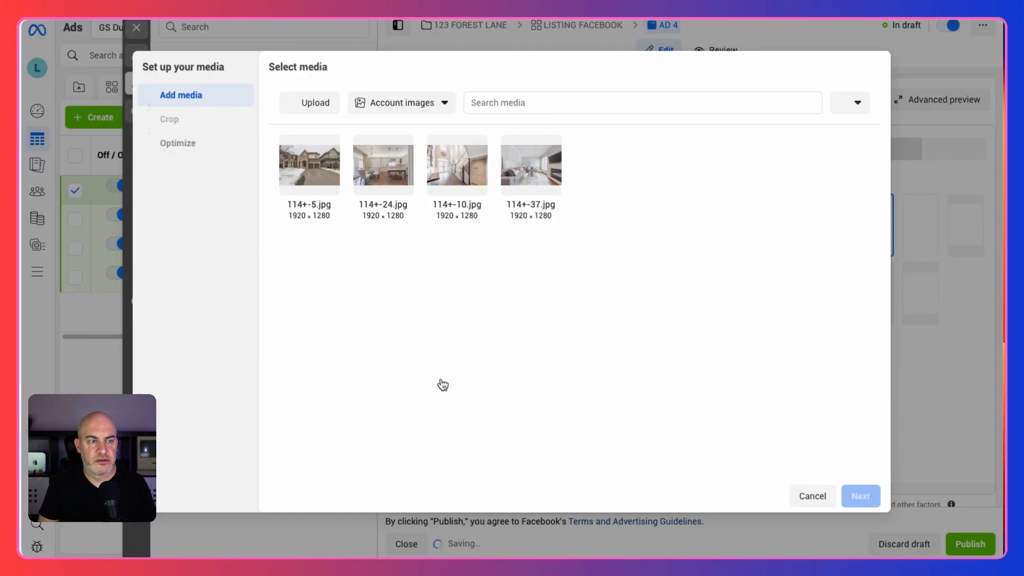
{"action": "left_click", "coordinate": [387, 170]}
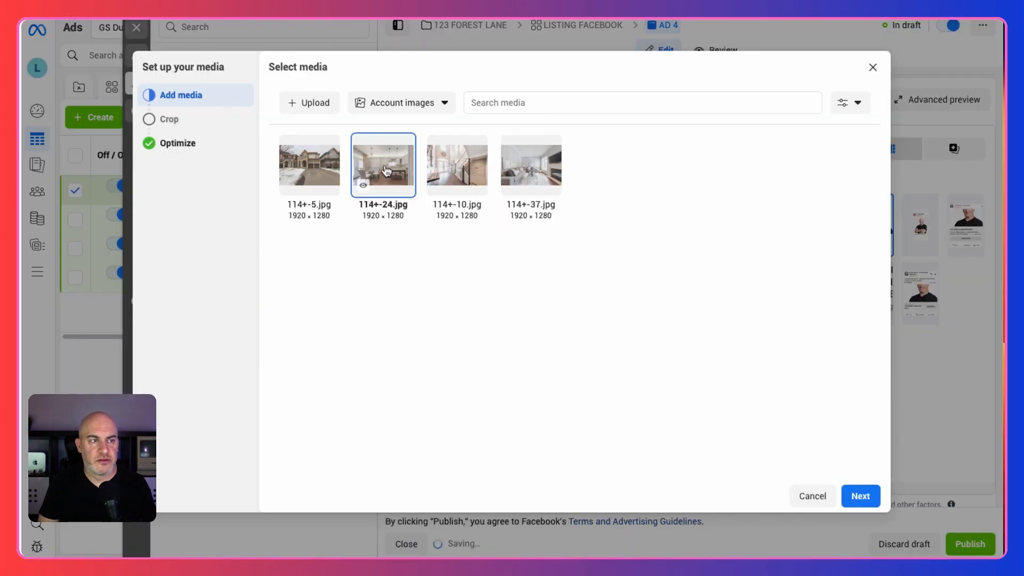
{"action": "left_click", "coordinate": [858, 499]}
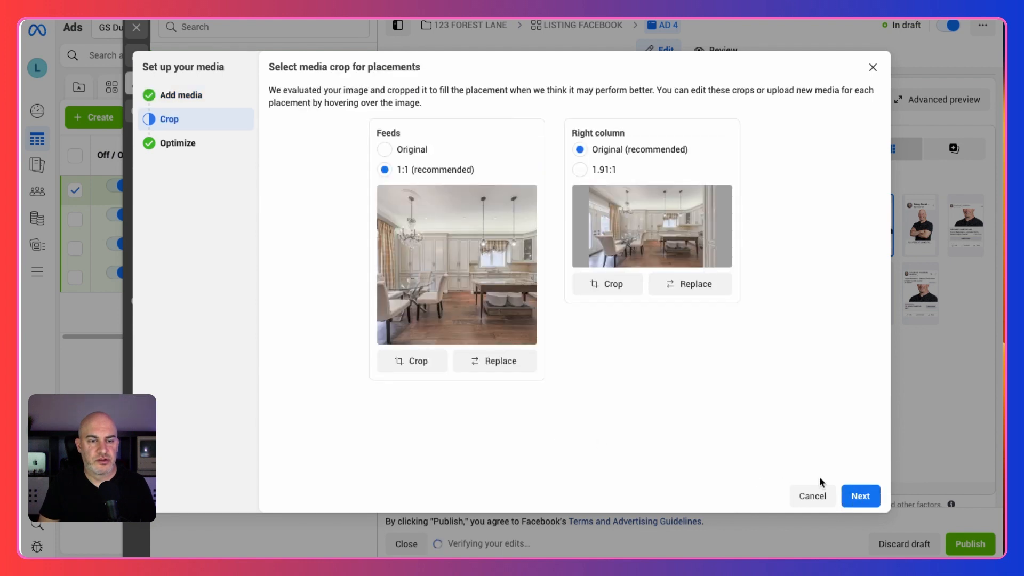
{"action": "left_click", "coordinate": [861, 498]}
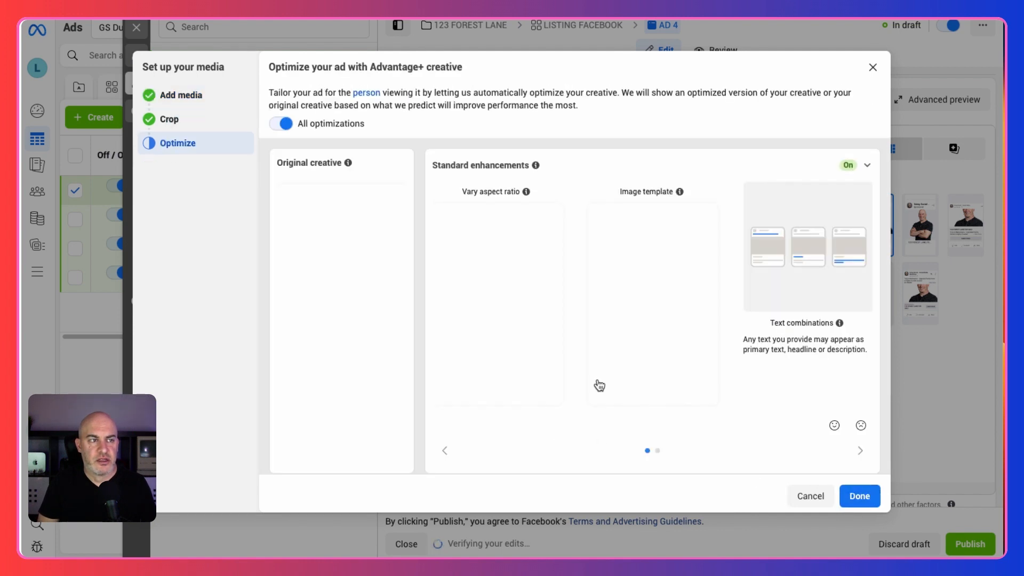
- Turn off all Advantage+ creative optimizations for AD 4 except Image filter, and finish the media setup
{"action": "scroll", "coordinate": [394, 243], "scroll_direction": "down", "scroll_amount": 1}
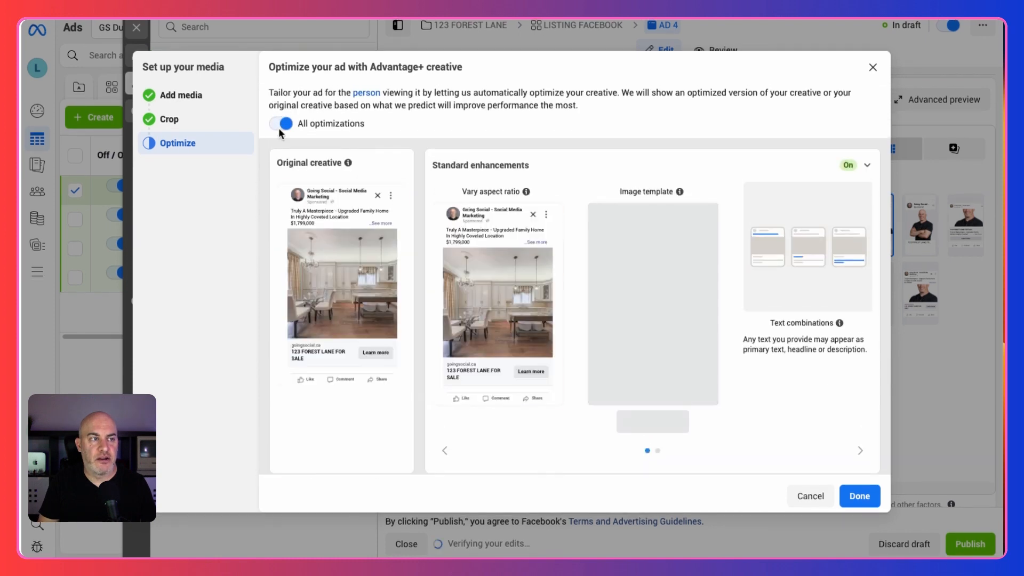
{"action": "left_click", "coordinate": [280, 125]}
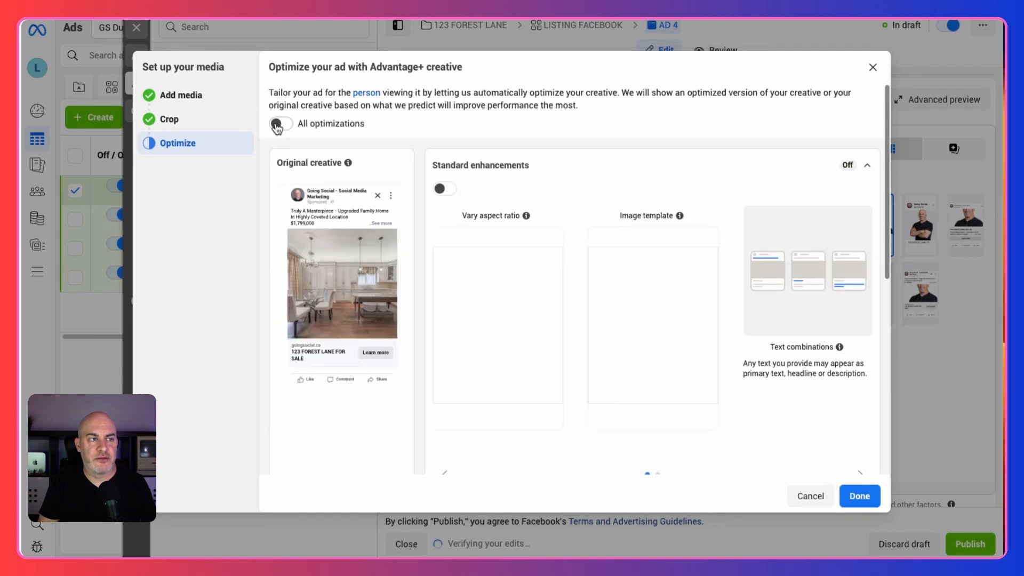
{"action": "scroll", "coordinate": [407, 353], "scroll_direction": "down", "scroll_amount": 1}
{"action": "scroll", "coordinate": [405, 353], "scroll_direction": "down", "scroll_amount": 3}
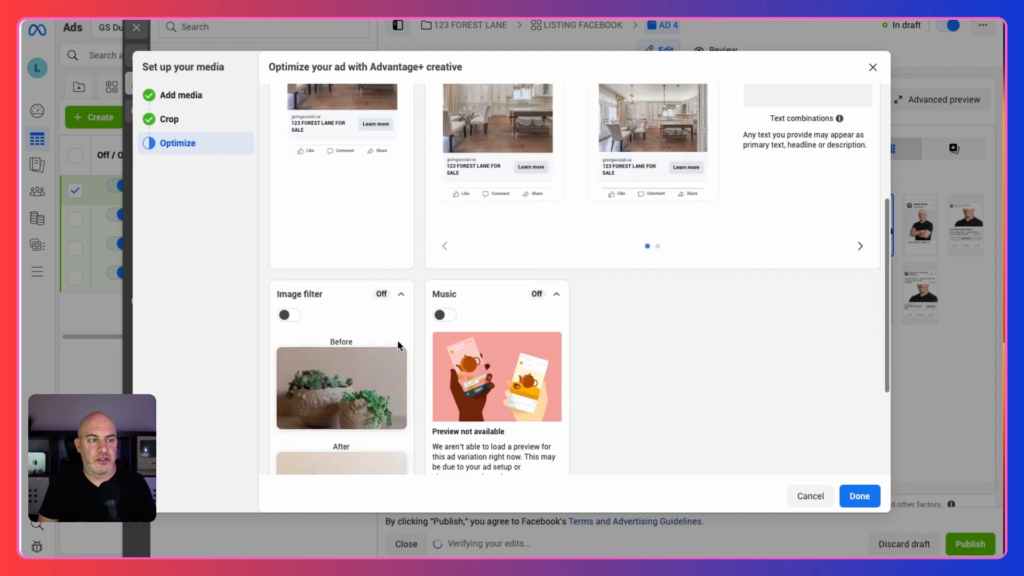
{"action": "left_click", "coordinate": [298, 318]}
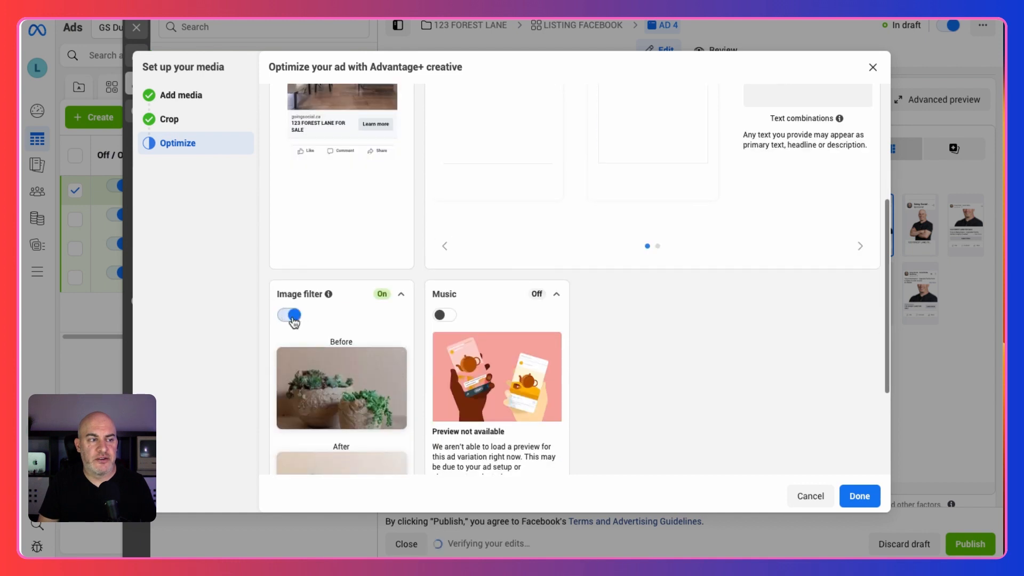
{"action": "left_click", "coordinate": [860, 496]}
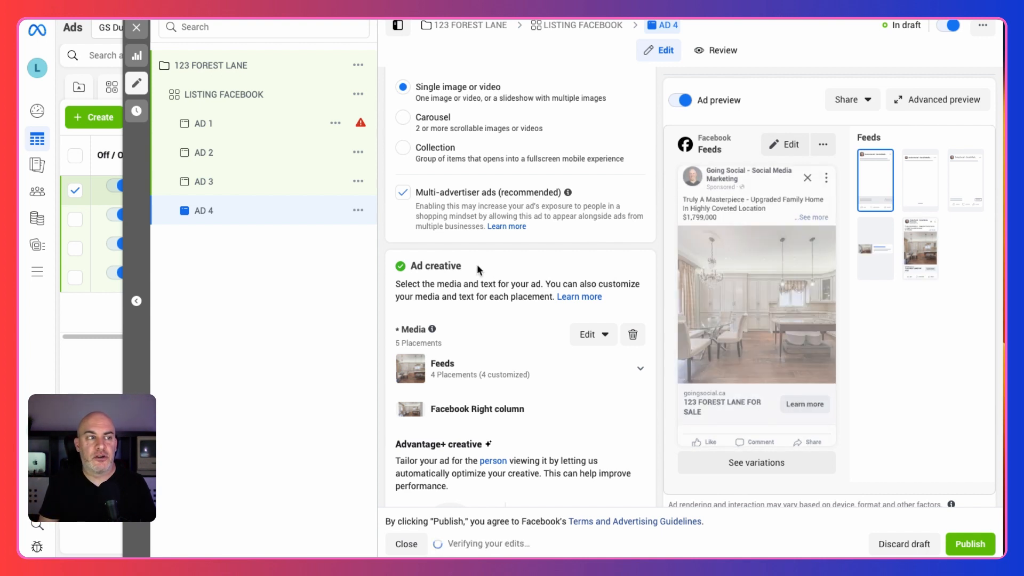
- Review AD 1, AD 2 and AD 3 in turn to compare their images and previews
{"action": "left_click", "coordinate": [202, 127]}
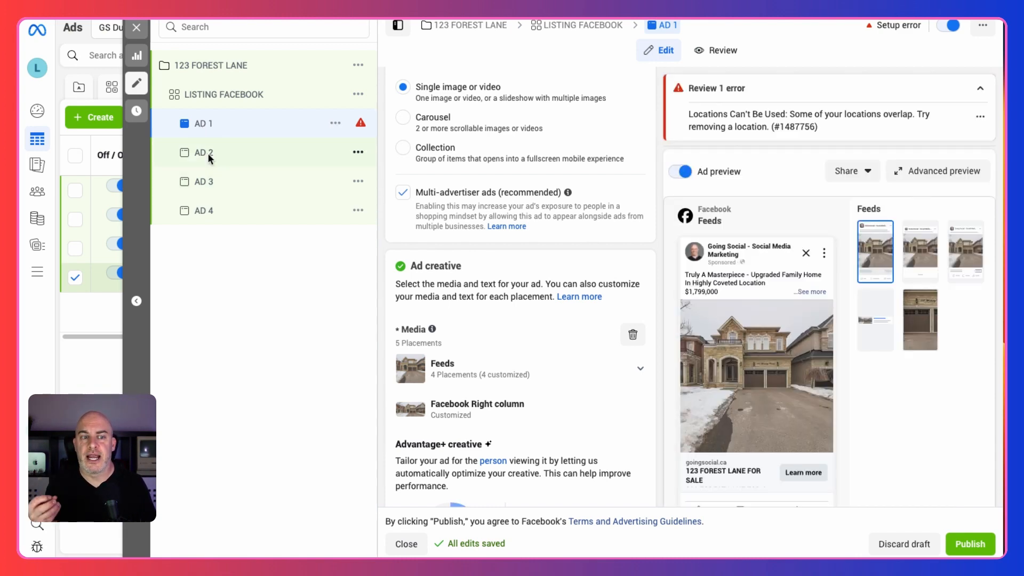
{"action": "left_click", "coordinate": [208, 154]}
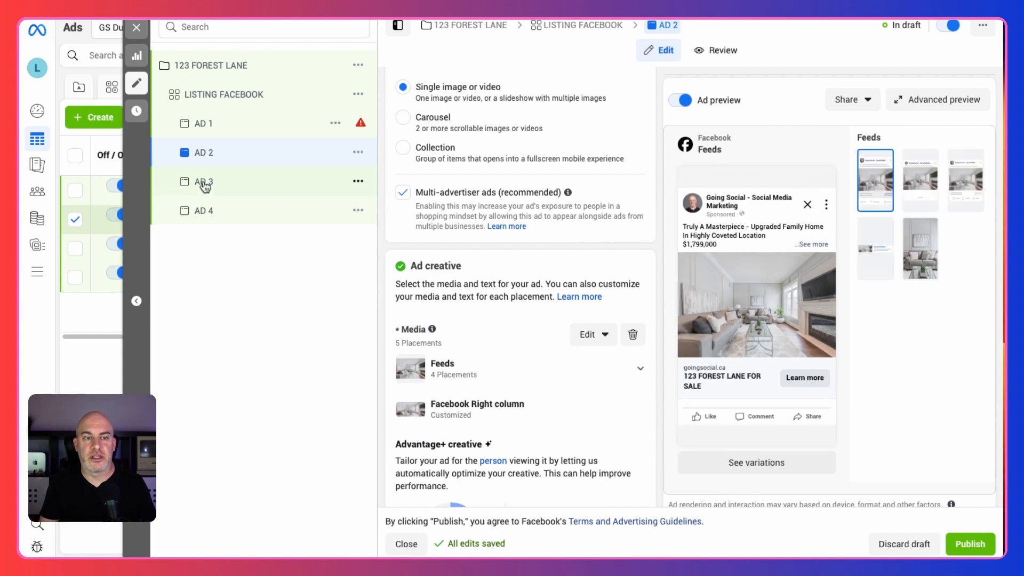
{"action": "left_click", "coordinate": [204, 181]}
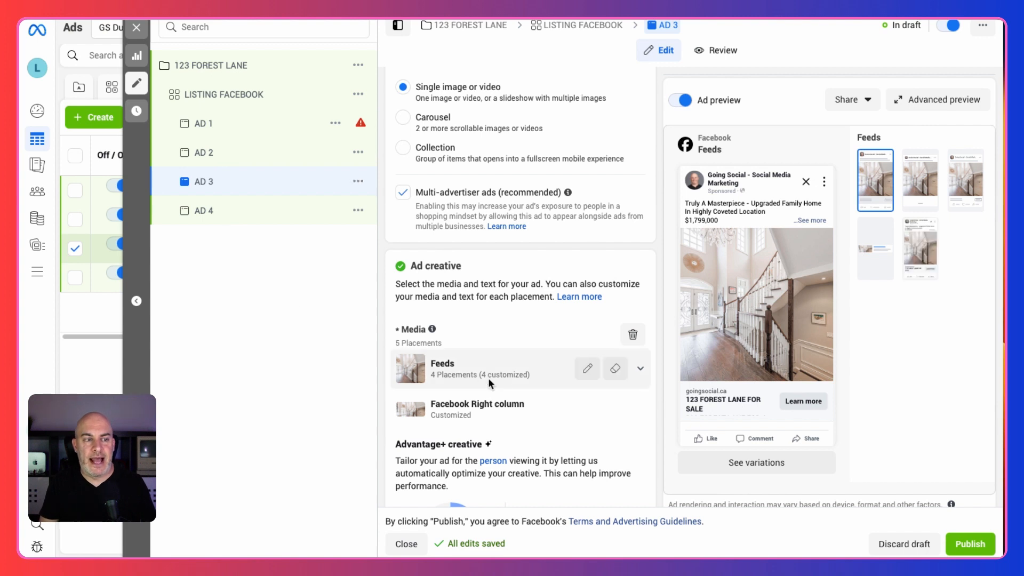
- In AD 4's primary text, remove the stray period before "4+2 Bedrooms" and delete everything after "Open Concept Family Room."
{"action": "left_click", "coordinate": [222, 210]}
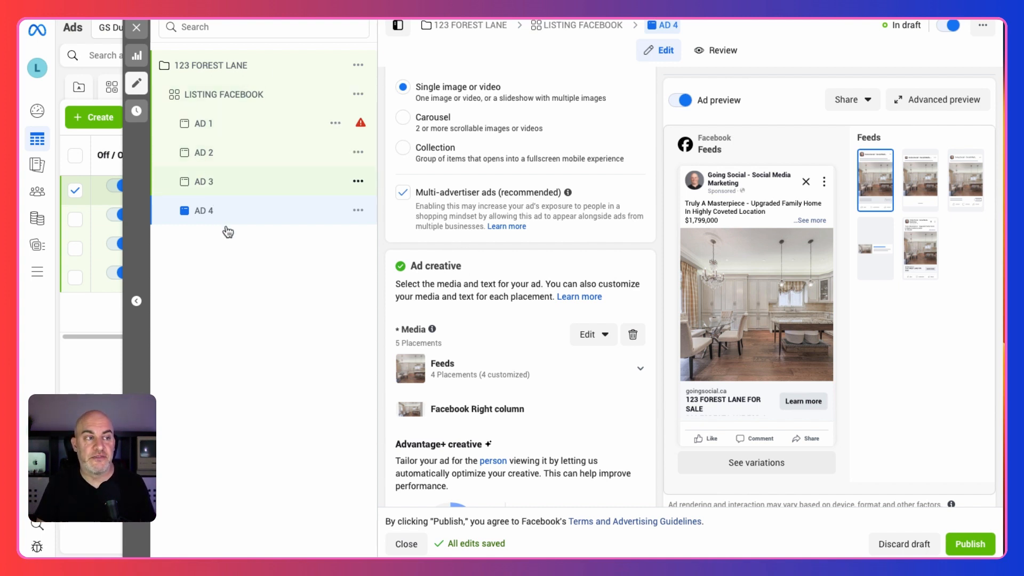
{"action": "scroll", "coordinate": [490, 349], "scroll_direction": "down", "scroll_amount": 7}
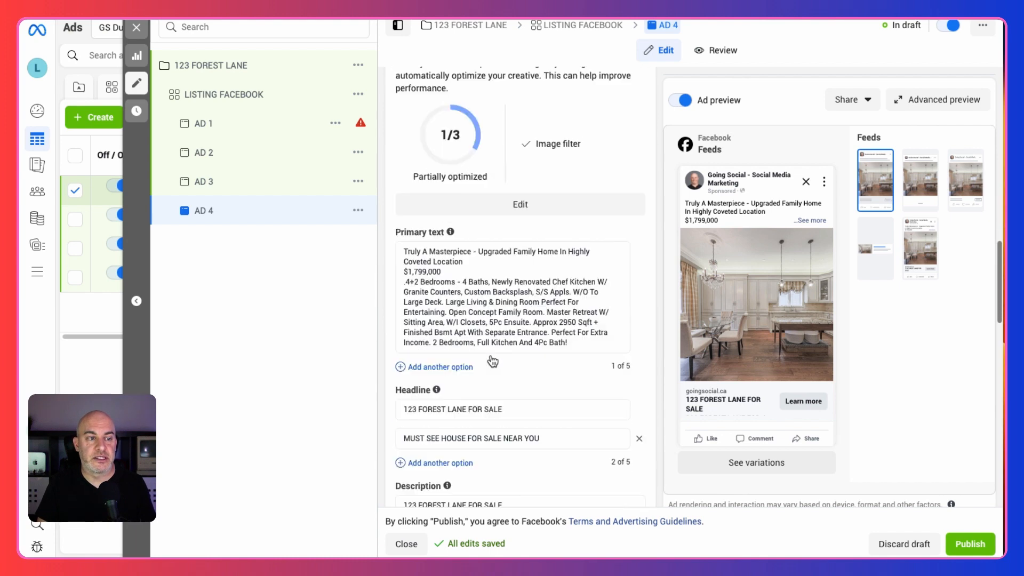
{"action": "left_click", "coordinate": [411, 302]}
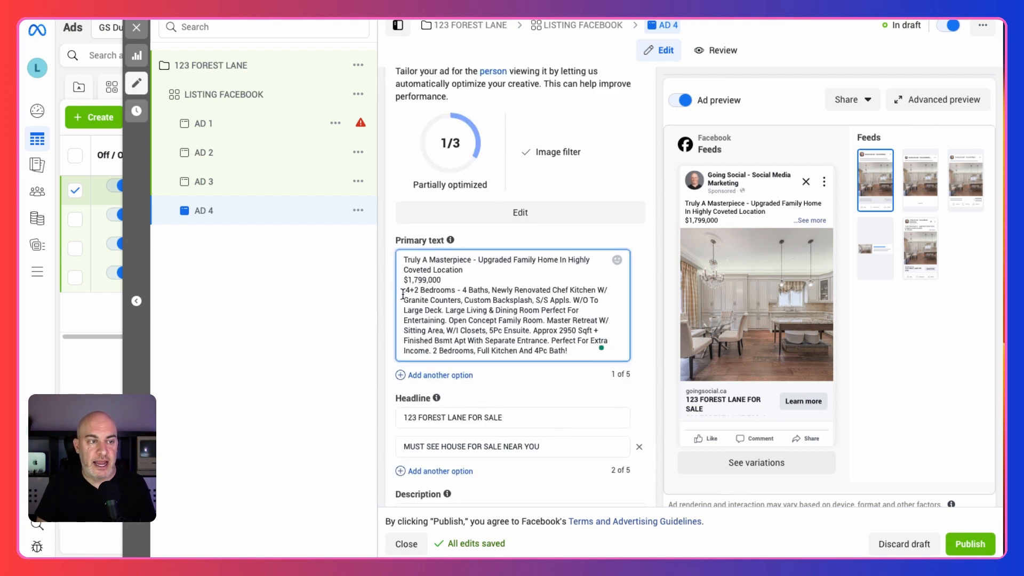
{"action": "left_click_drag", "start_coordinate": [407, 291], "coordinate": [401, 291]}
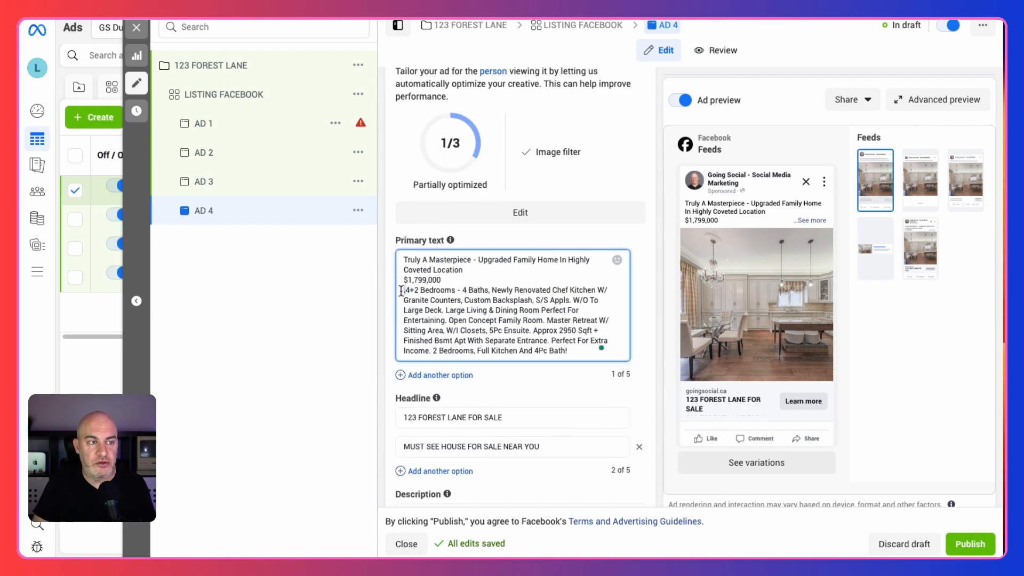
{"action": "key", "text": "BackSpace"}
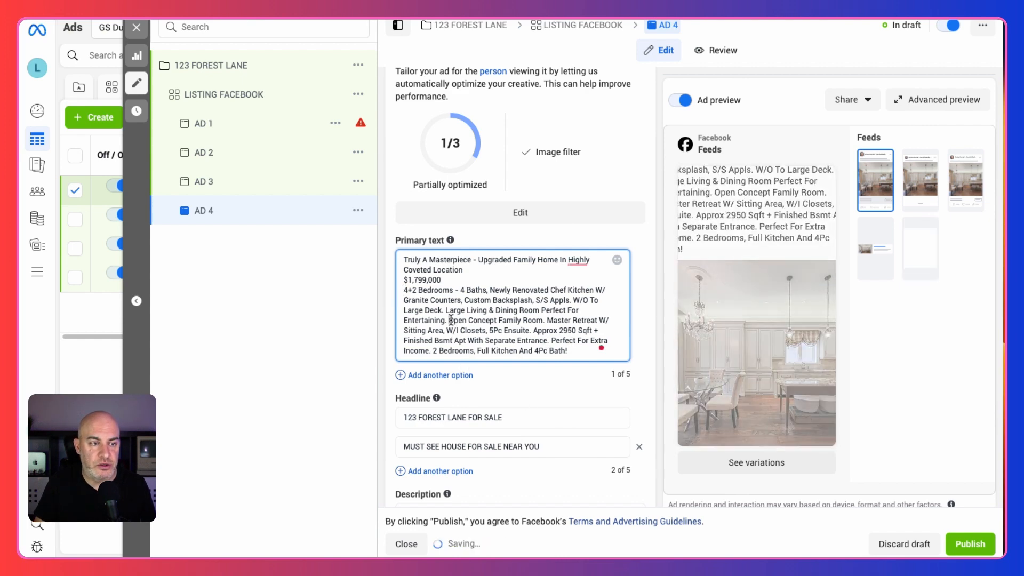
{"action": "left_click_drag", "start_coordinate": [549, 322], "coordinate": [580, 351]}
{"action": "key", "text": "BackSpace"}
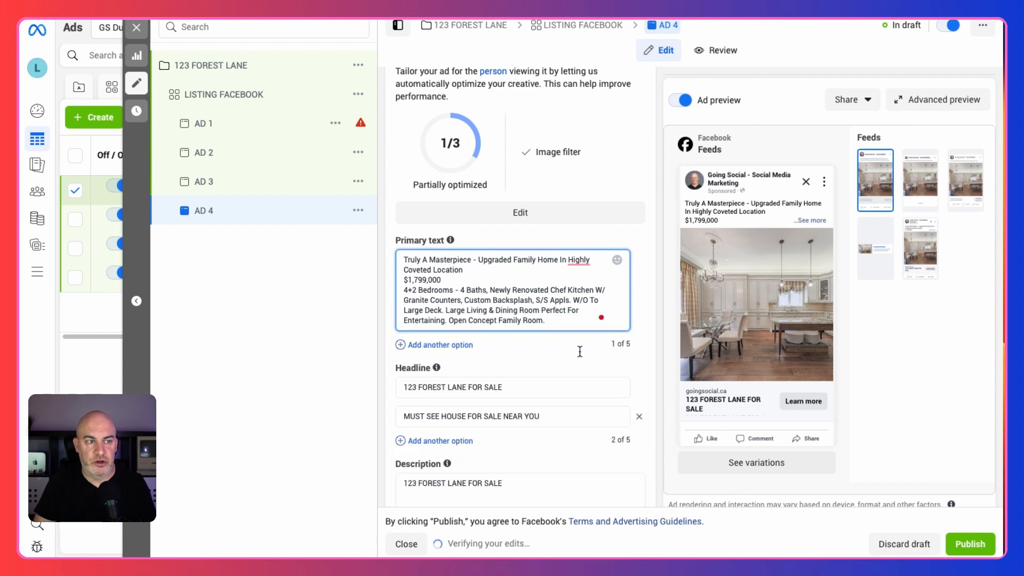
- Append a blank line and "CALL ME FOR MORE INFO" followed by the contact phone number to AD 4's primary text
{"action": "key", "text": "Return"}
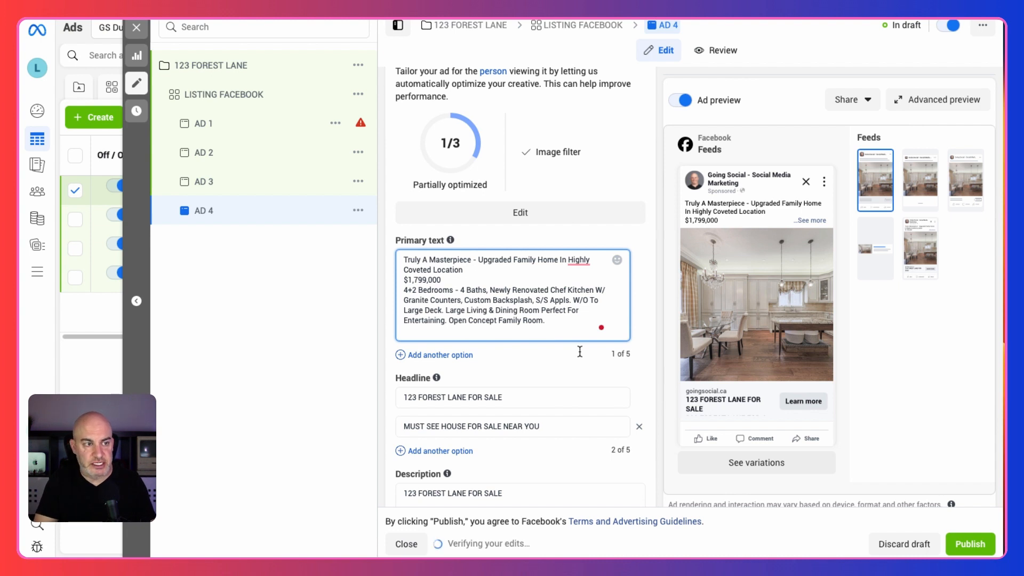
{"action": "key", "text": "Return"}
{"action": "type", "text": "CA"}
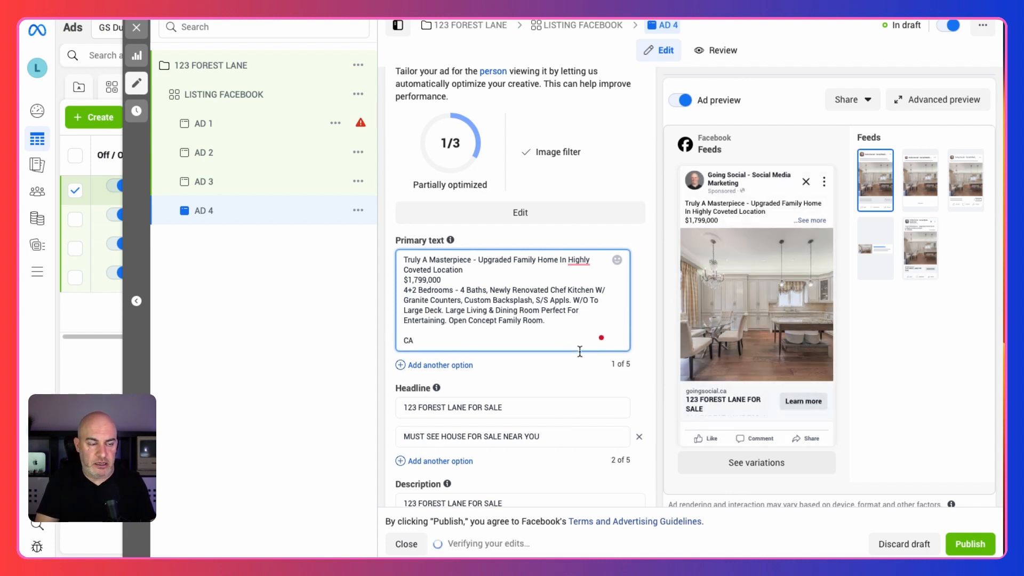
{"action": "type", "text": "LL ME F"}
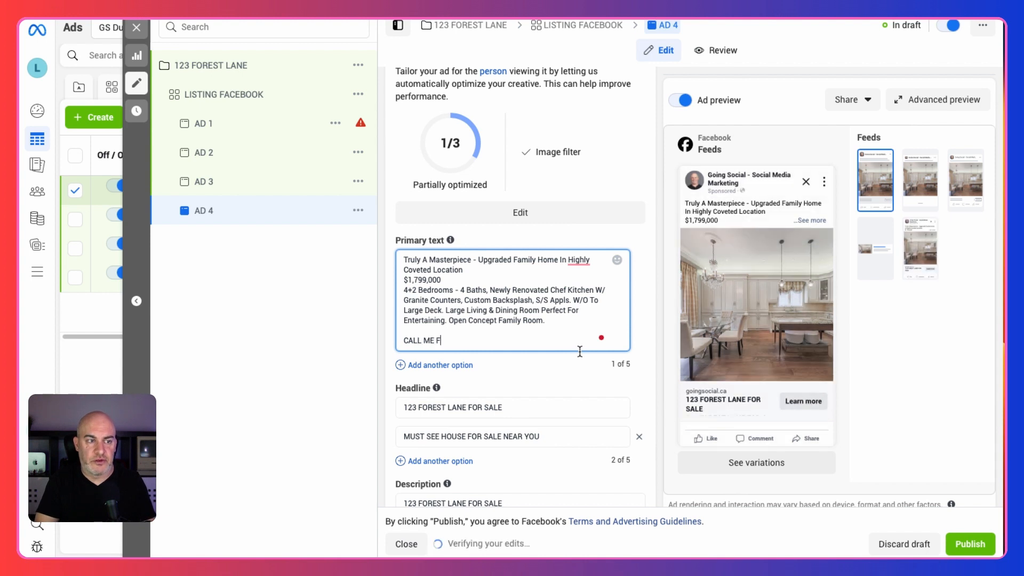
{"action": "type", "text": "OR MO"}
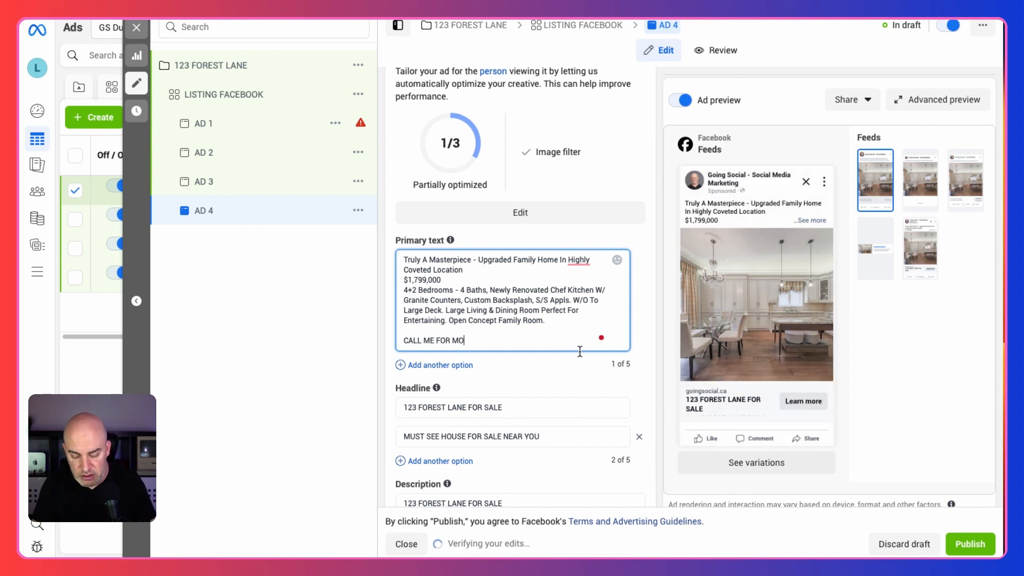
{"action": "type", "text": "RE I"}
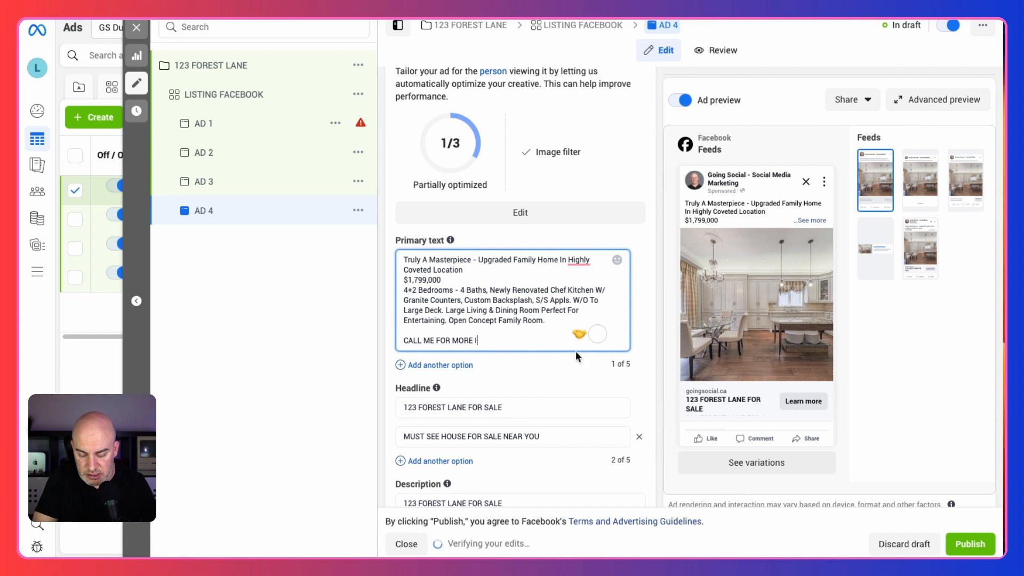
{"action": "type", "text": " NFO 416-555-"}
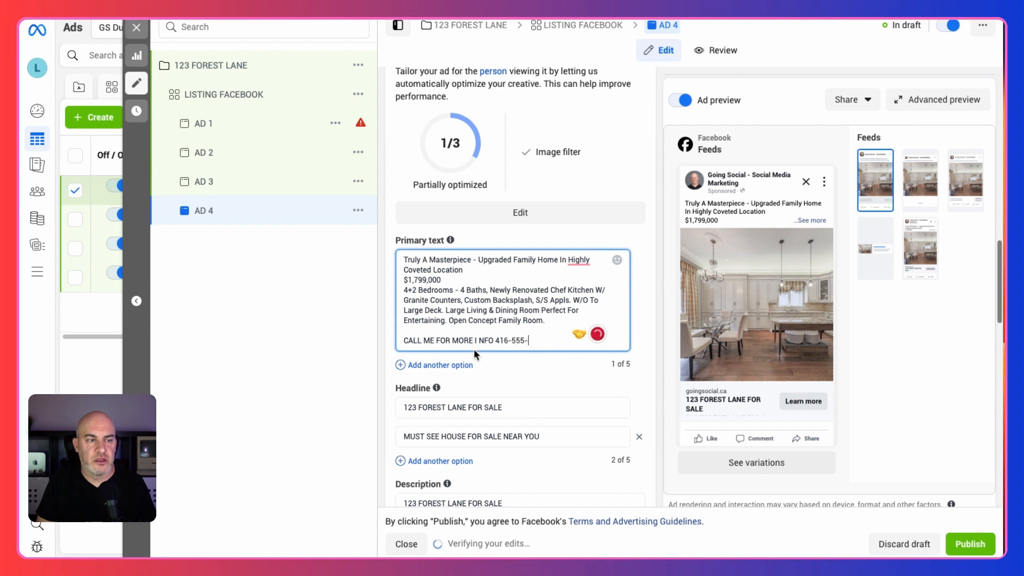
{"action": "type", "text": "55-55"}
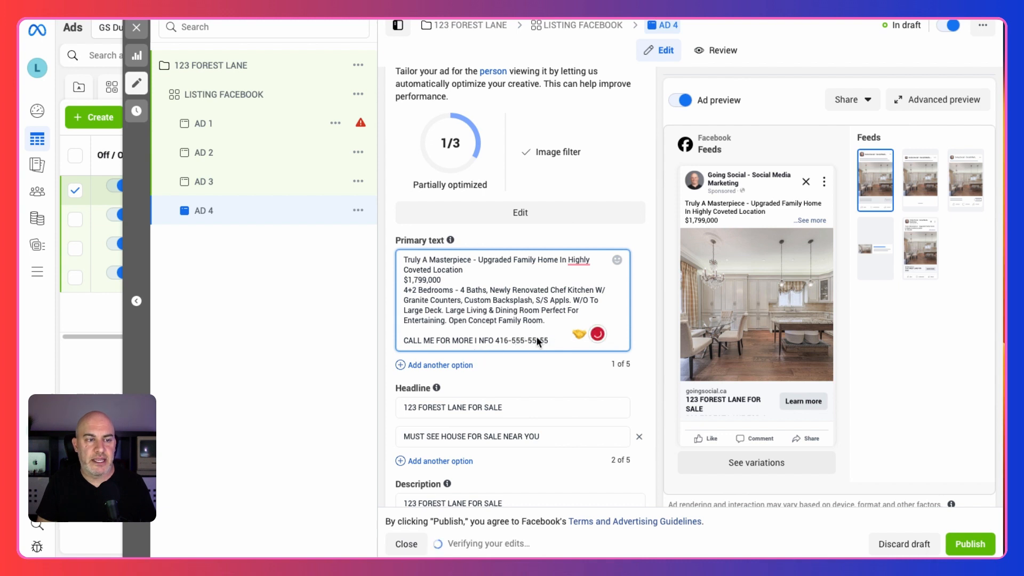
- Correct AD 4's call line by removing surplus phone number digits and the stray space inside "INFO"
{"action": "left_click", "coordinate": [540, 342]}
{"action": "key", "text": "BackSpace"}
{"action": "key", "text": "BackSpace"}
{"action": "left_click", "coordinate": [478, 341]}
{"action": "key", "text": "BackSpace"}
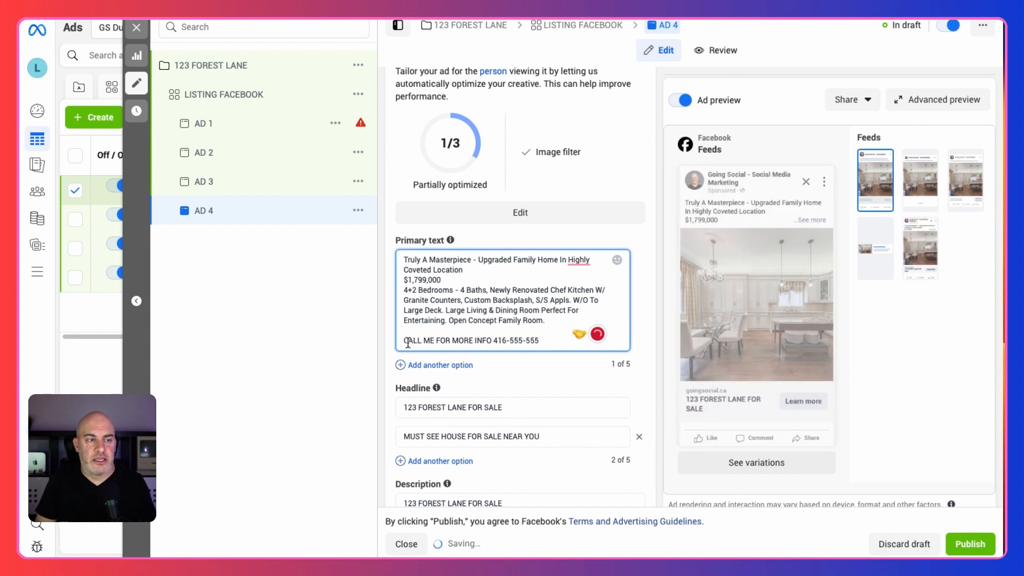
- Copy the "CALL ME FOR MORE INFO" line from AD 4 and add it after a blank line in AD 1's primary text
{"action": "left_click", "coordinate": [405, 342]}
{"action": "left_click_drag", "start_coordinate": [406, 342], "coordinate": [547, 341]}
{"action": "key", "text": "ctrl+c"}
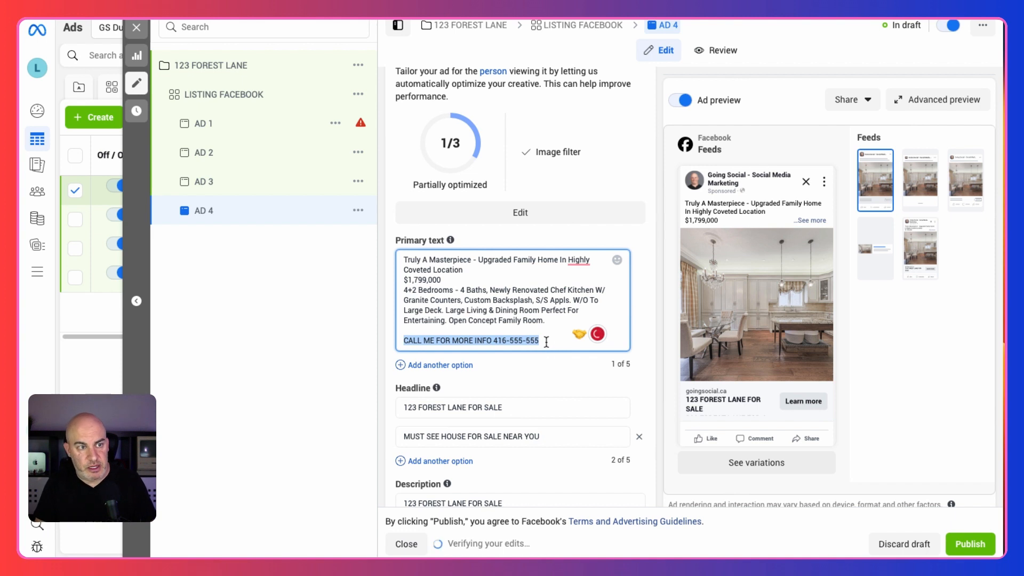
{"action": "left_click", "coordinate": [201, 122]}
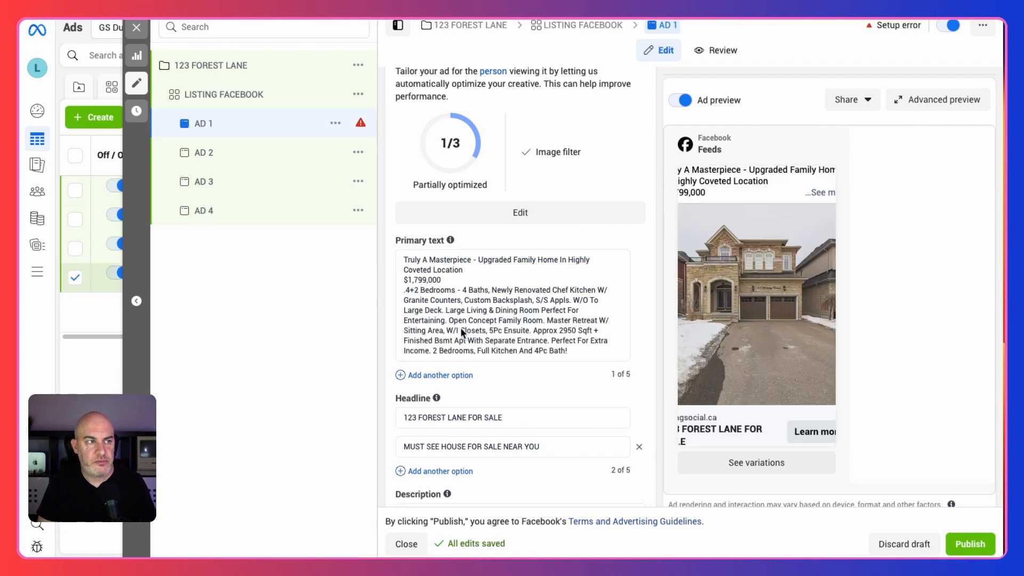
{"action": "left_click", "coordinate": [574, 352]}
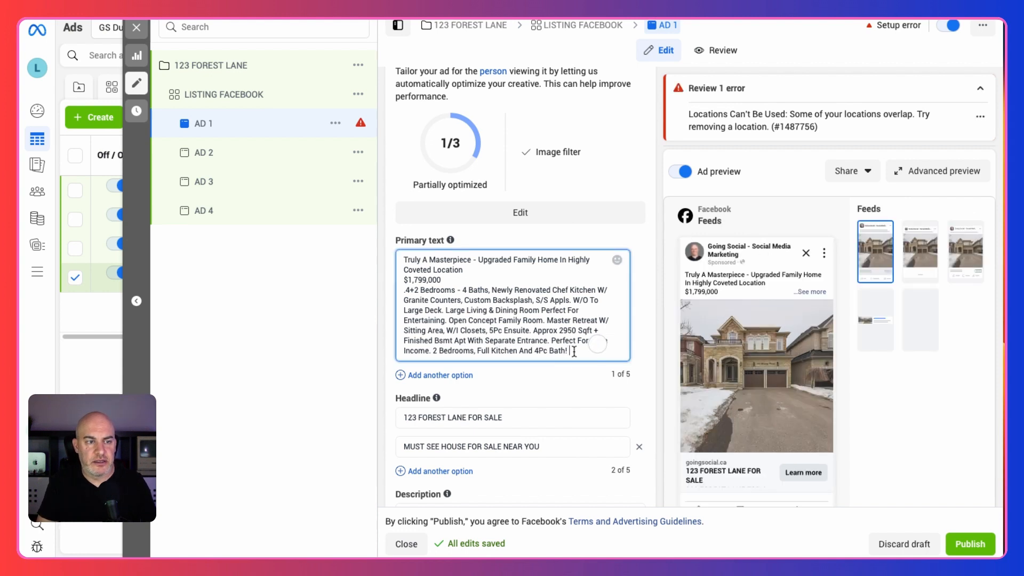
{"action": "key", "text": "Return"}
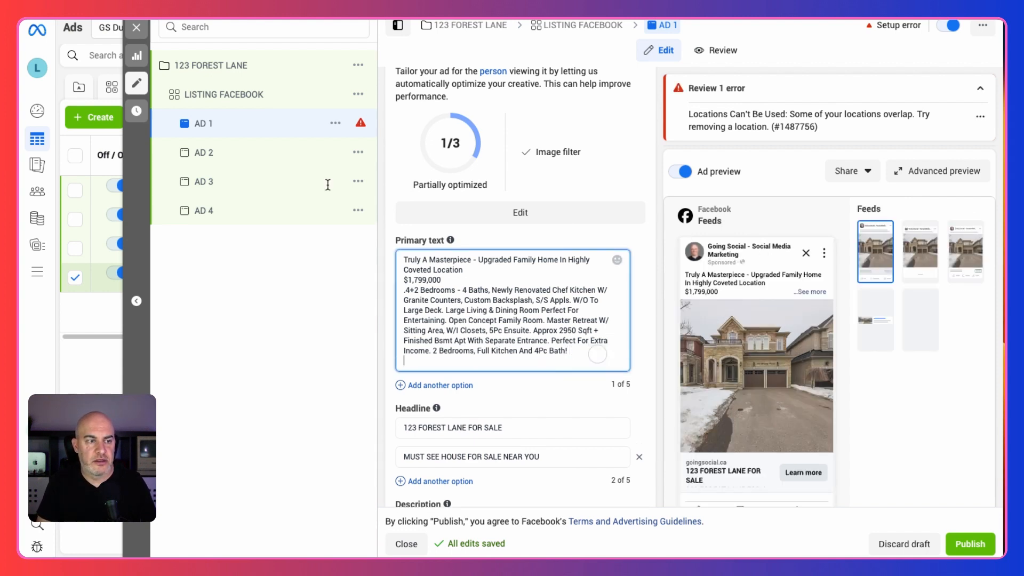
{"action": "key", "text": "Return"}
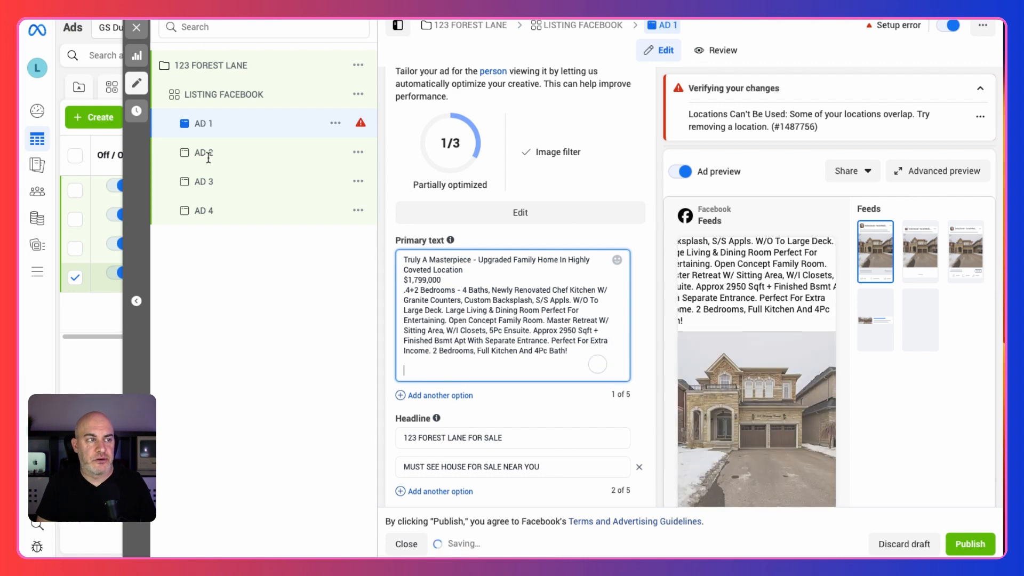
{"action": "key", "text": "ctrl+v"}
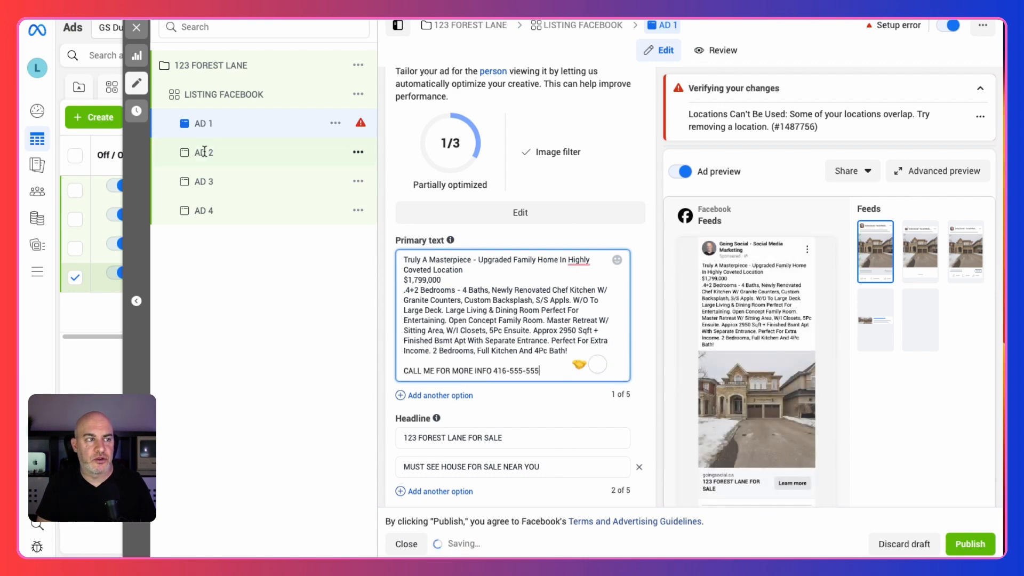
- Add the copied "CALL ME FOR MORE INFO" line after a blank line at the end of AD 2's primary text
{"action": "left_click", "coordinate": [208, 156]}
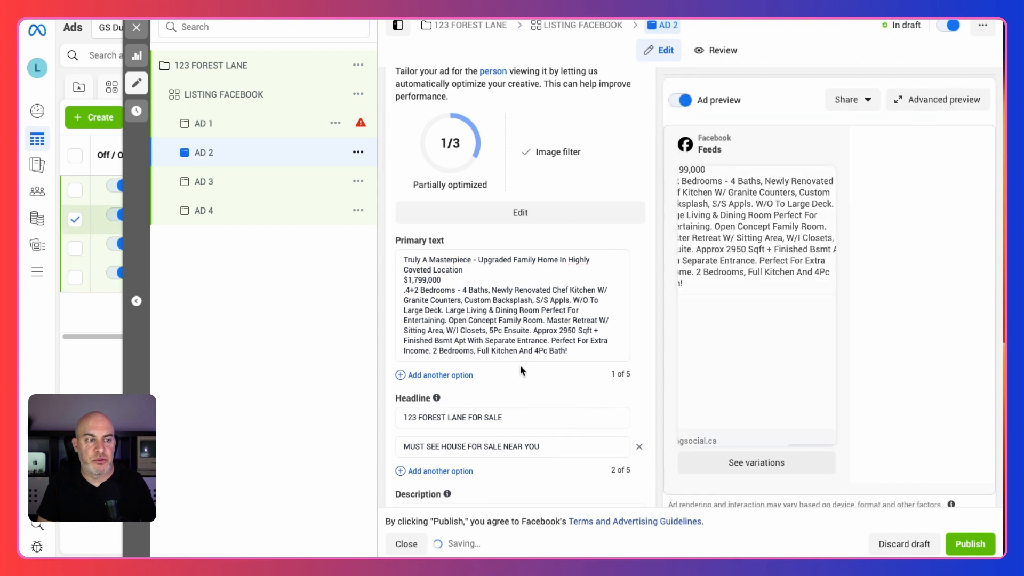
{"action": "left_click", "coordinate": [580, 350]}
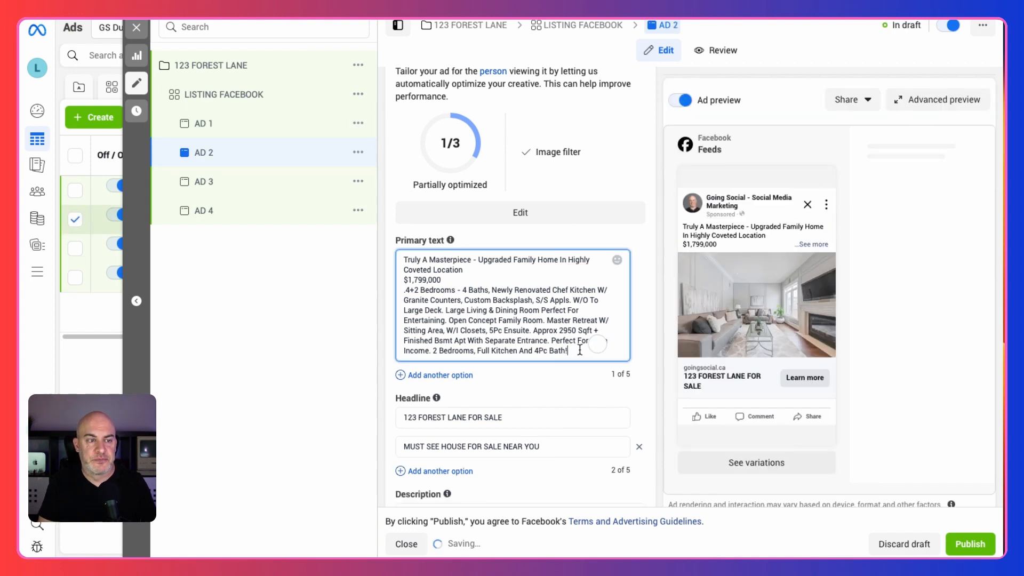
{"action": "key", "text": "Return"}
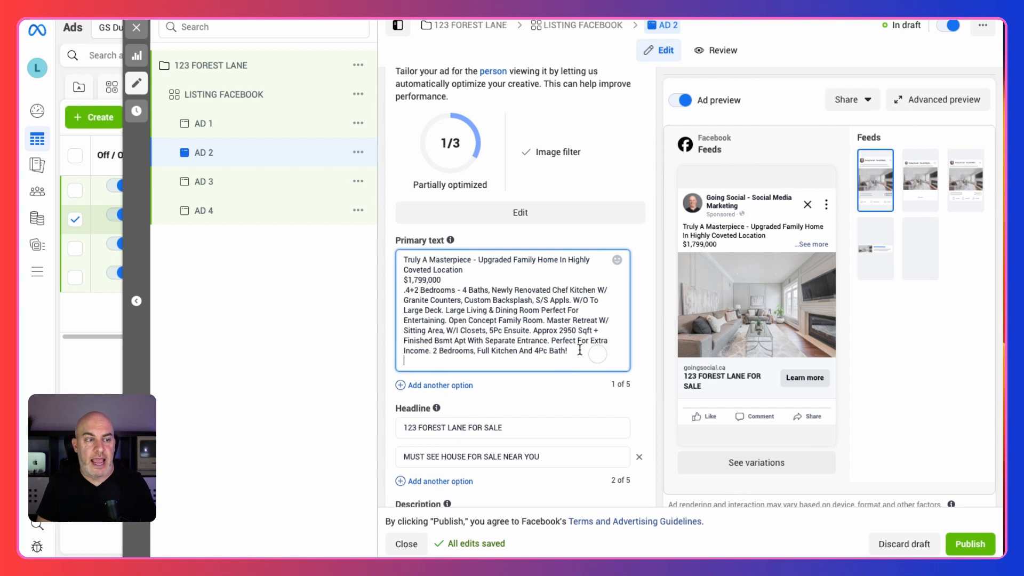
{"action": "key", "text": "Return"}
{"action": "key", "text": "ctrl+v"}
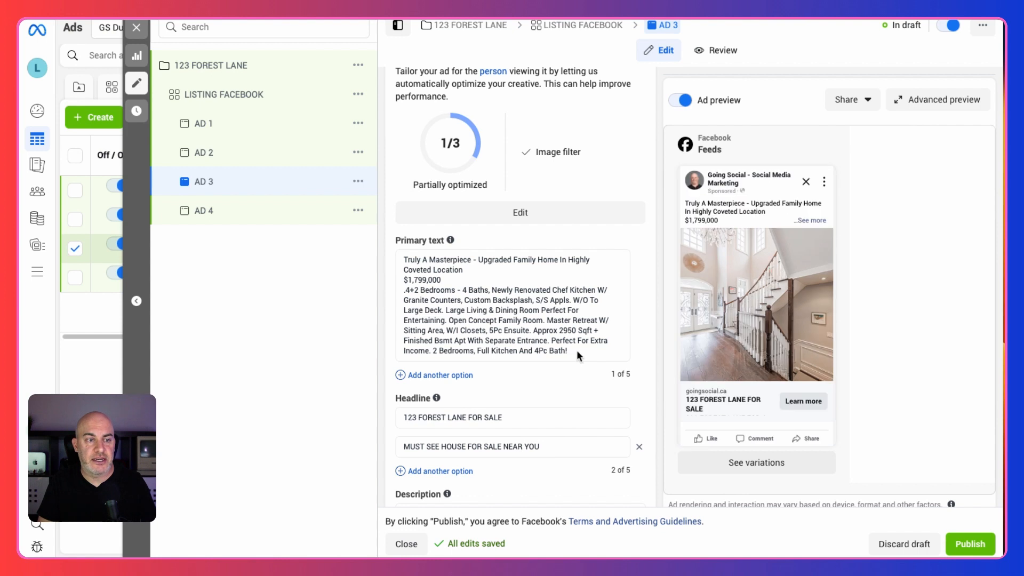
- Add the copied "CALL ME FOR MORE INFO" line after a blank line at the end of AD 3's primary text
{"action": "left_click", "coordinate": [577, 351]}
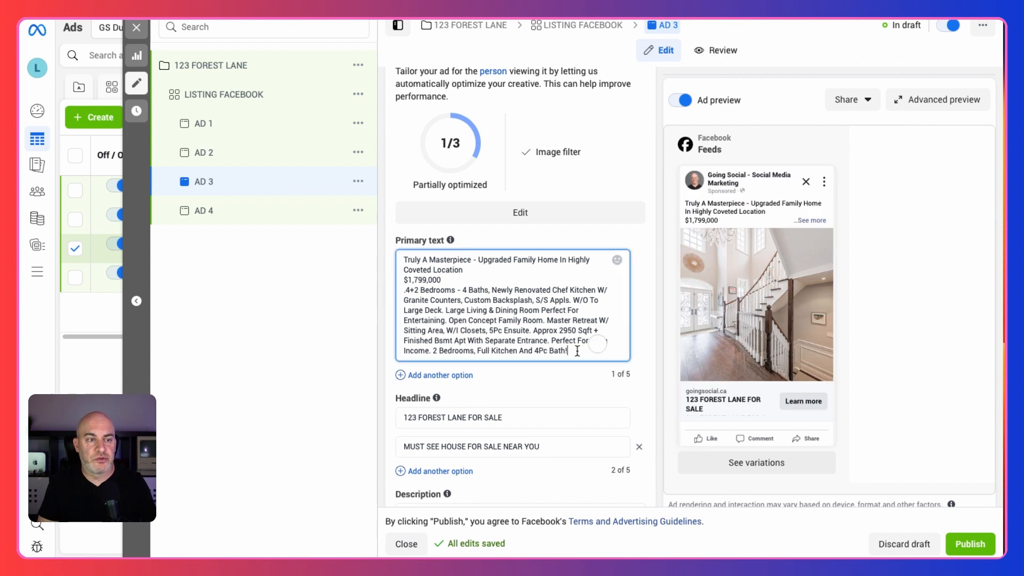
{"action": "key", "text": "Return"}
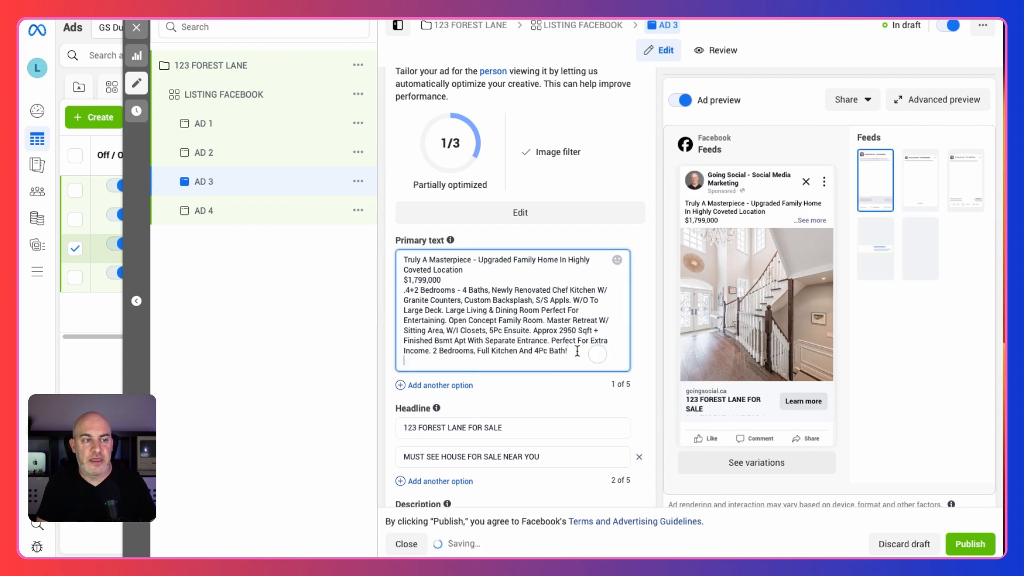
{"action": "key", "text": "Return"}
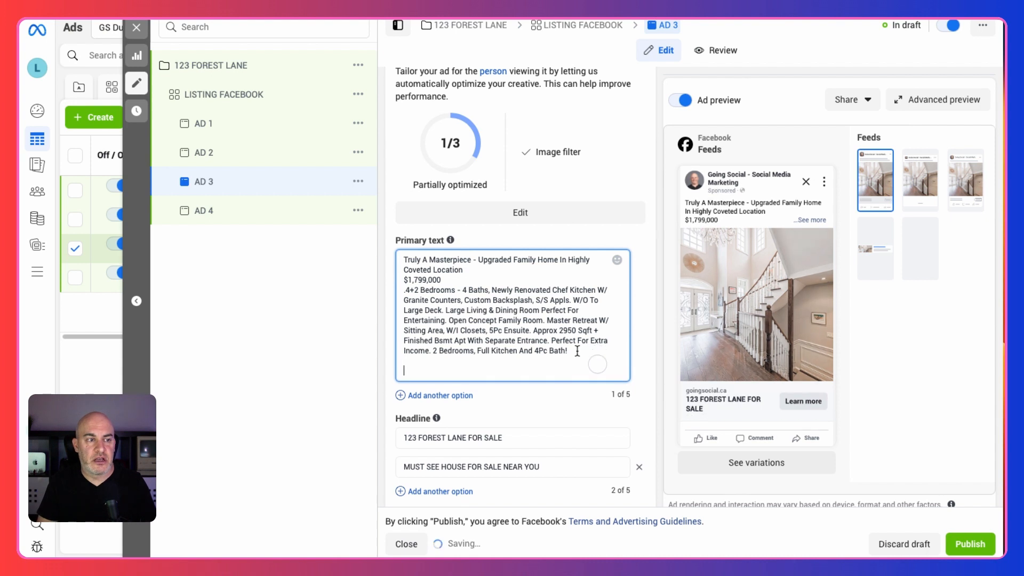
{"action": "key", "text": "super+v"}
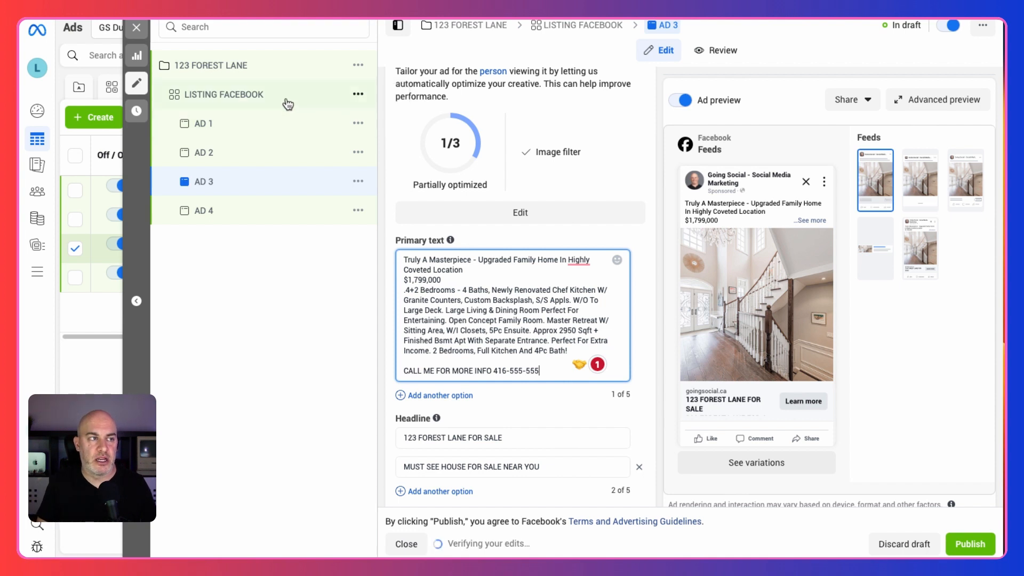
- Duplicate the LISTING FACEBOOK ad set once within the original campaign and rename the copy LISTING INSTAGRAM
{"action": "left_click", "coordinate": [359, 97]}
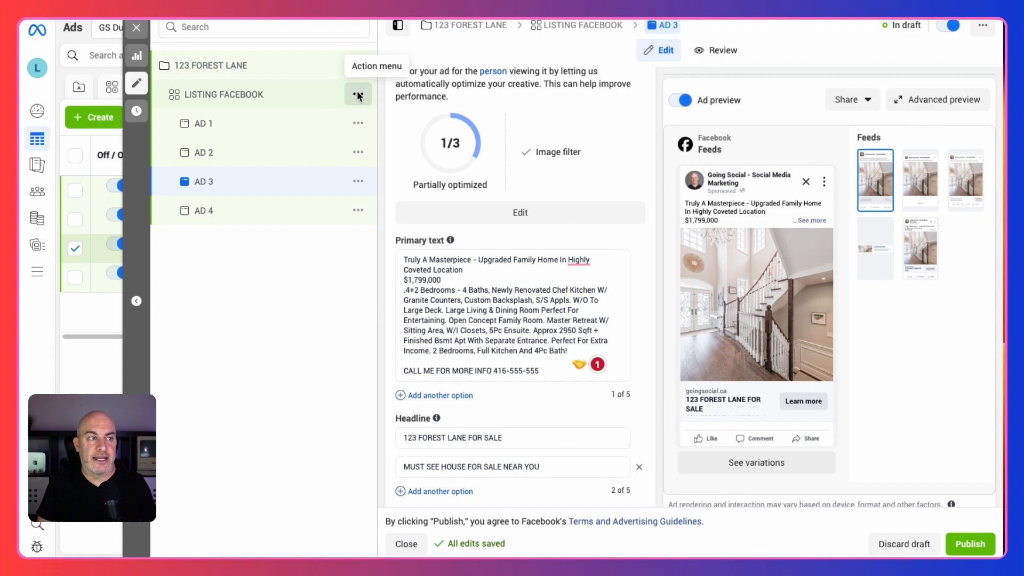
{"action": "left_click", "coordinate": [359, 97]}
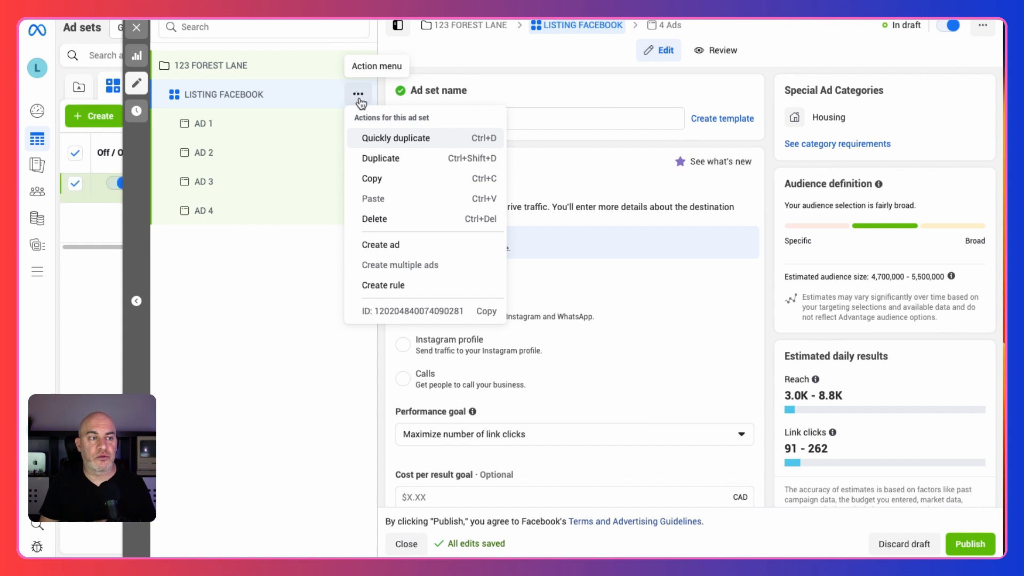
{"action": "left_click", "coordinate": [369, 159]}
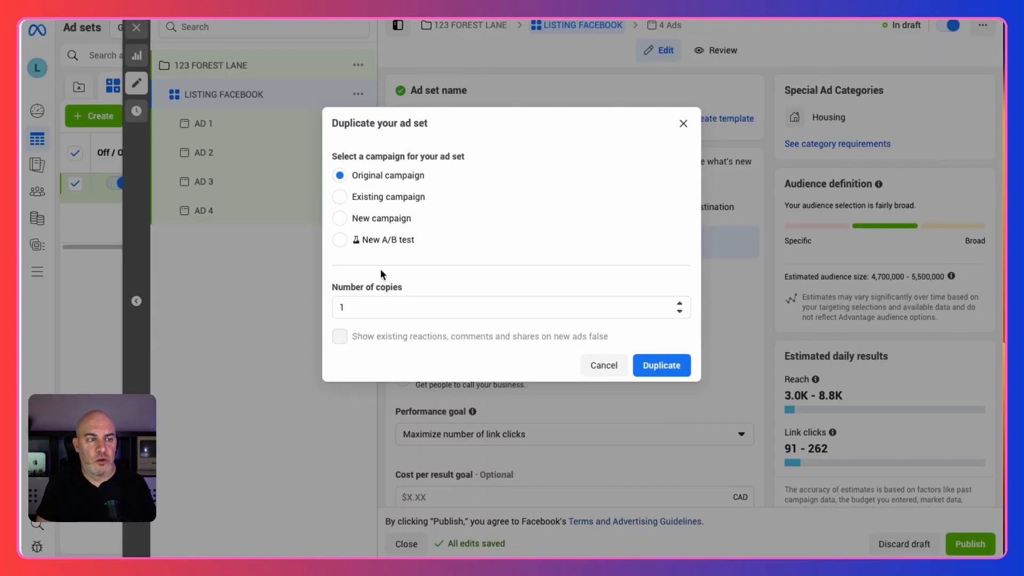
{"action": "left_click", "coordinate": [655, 371]}
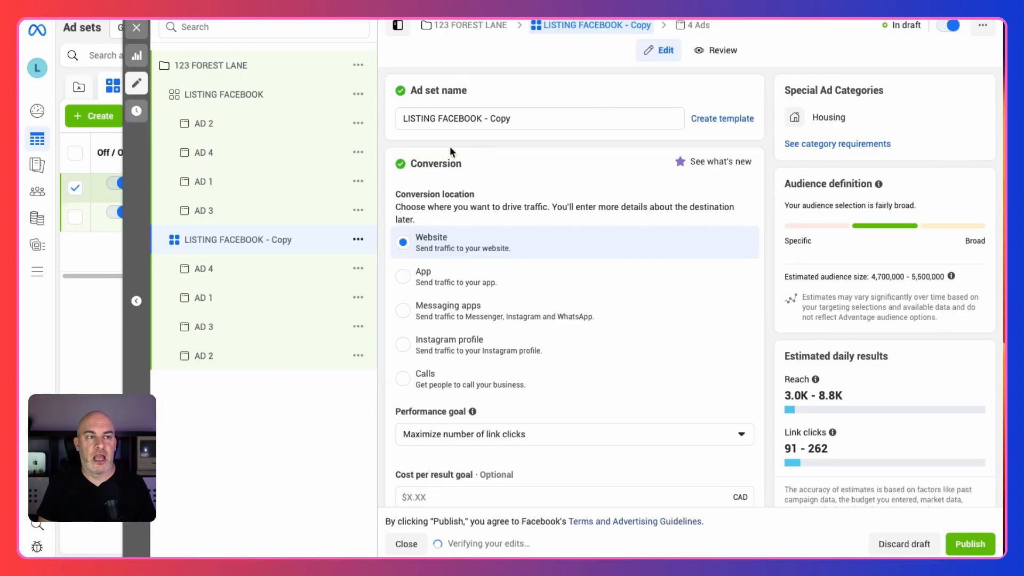
{"action": "left_click_drag", "start_coordinate": [439, 118], "coordinate": [552, 119]}
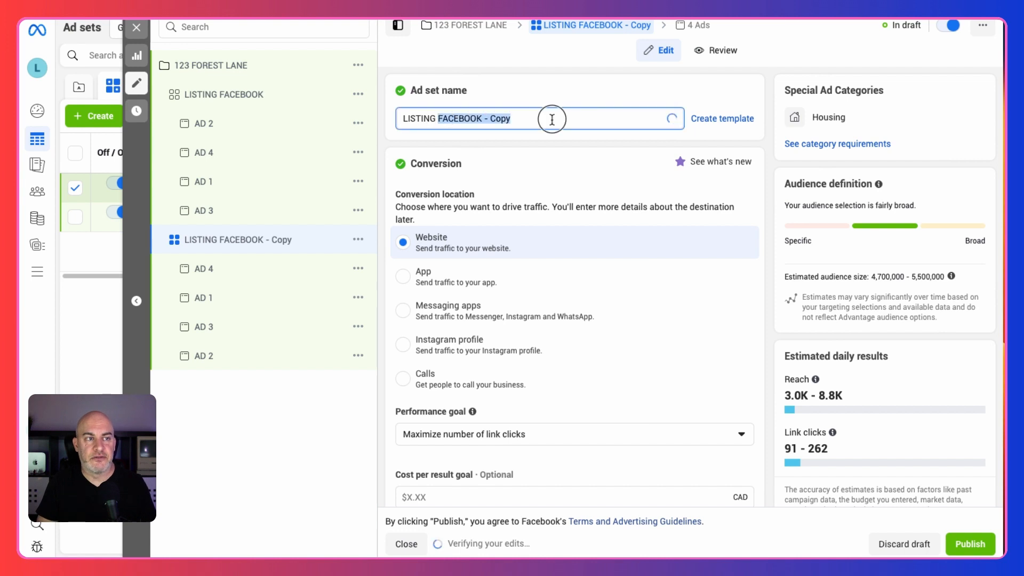
{"action": "type", "text": "ING INSTAGRAM"}
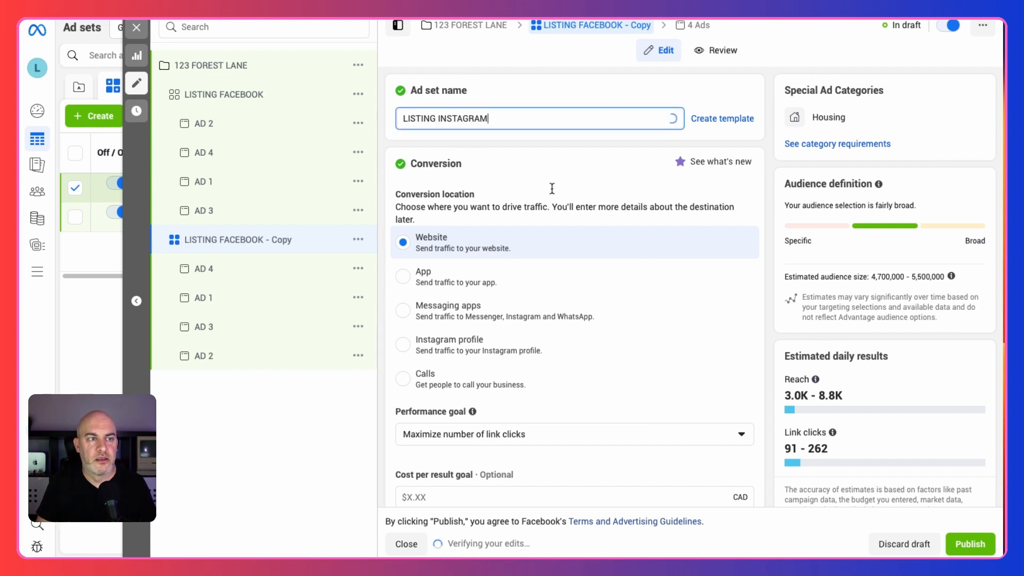
- Switch the LISTING INSTAGRAM ad set's manual placements to the Instagram platform only, deselecting Facebook
{"action": "scroll", "coordinate": [597, 336], "scroll_direction": "down", "scroll_amount": 3}
{"action": "scroll", "coordinate": [600, 342], "scroll_direction": "down", "scroll_amount": 3}
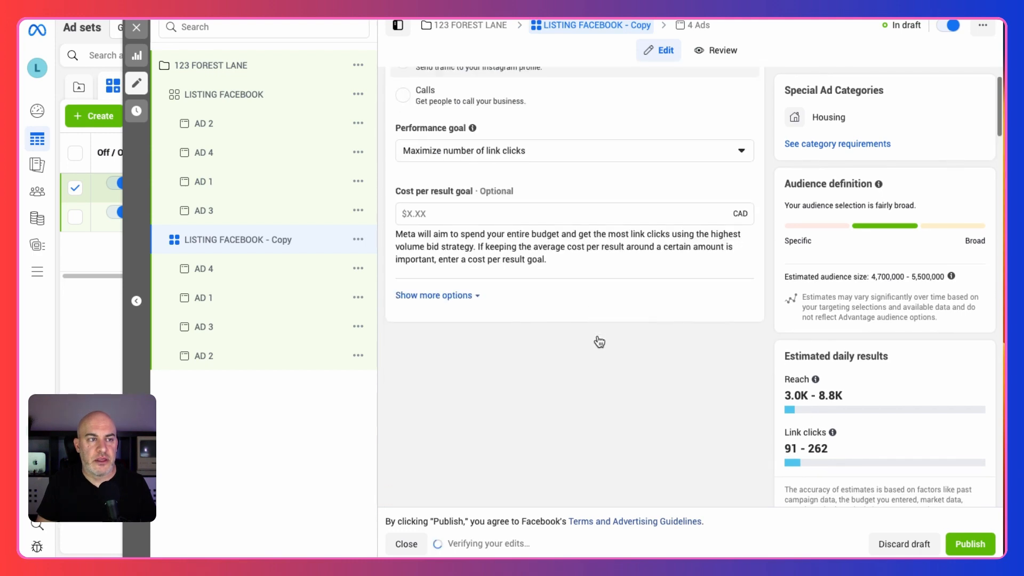
{"action": "scroll", "coordinate": [630, 384], "scroll_direction": "up", "scroll_amount": 5}
{"action": "scroll", "coordinate": [630, 385], "scroll_direction": "down", "scroll_amount": 4}
{"action": "scroll", "coordinate": [630, 385], "scroll_direction": "down", "scroll_amount": 10}
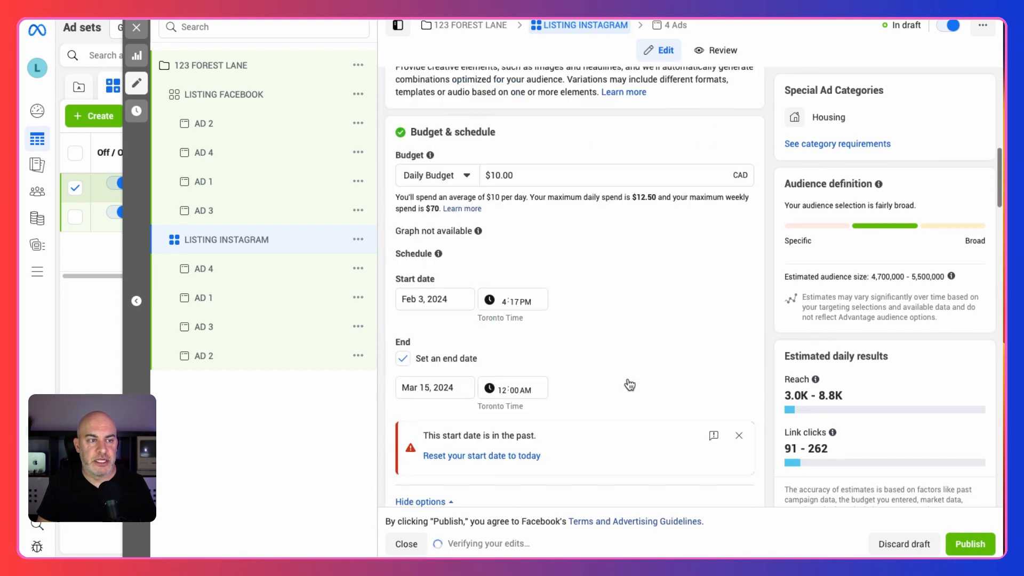
{"action": "scroll", "coordinate": [630, 385], "scroll_direction": "down", "scroll_amount": 12}
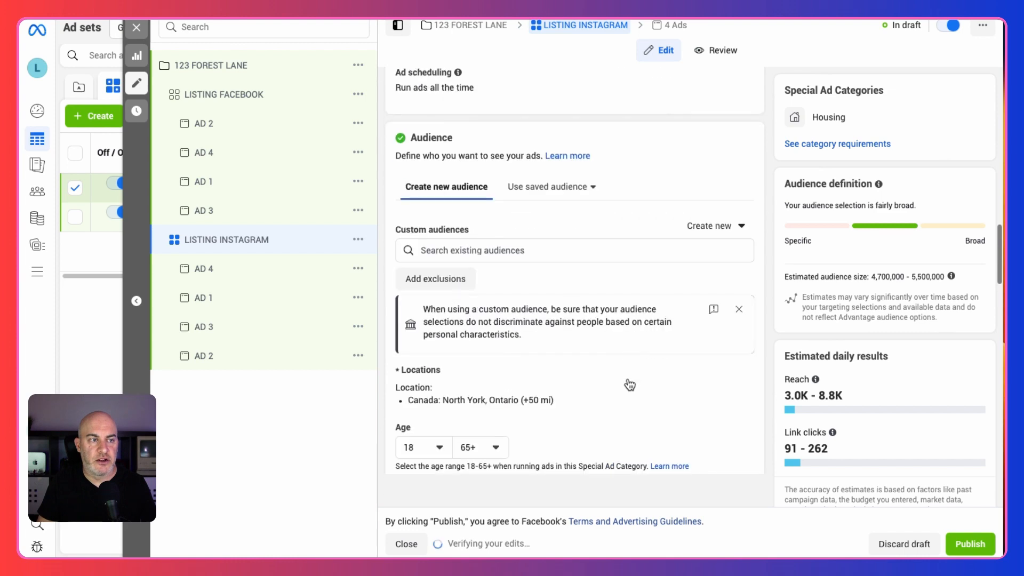
{"action": "scroll", "coordinate": [628, 379], "scroll_direction": "down", "scroll_amount": 3}
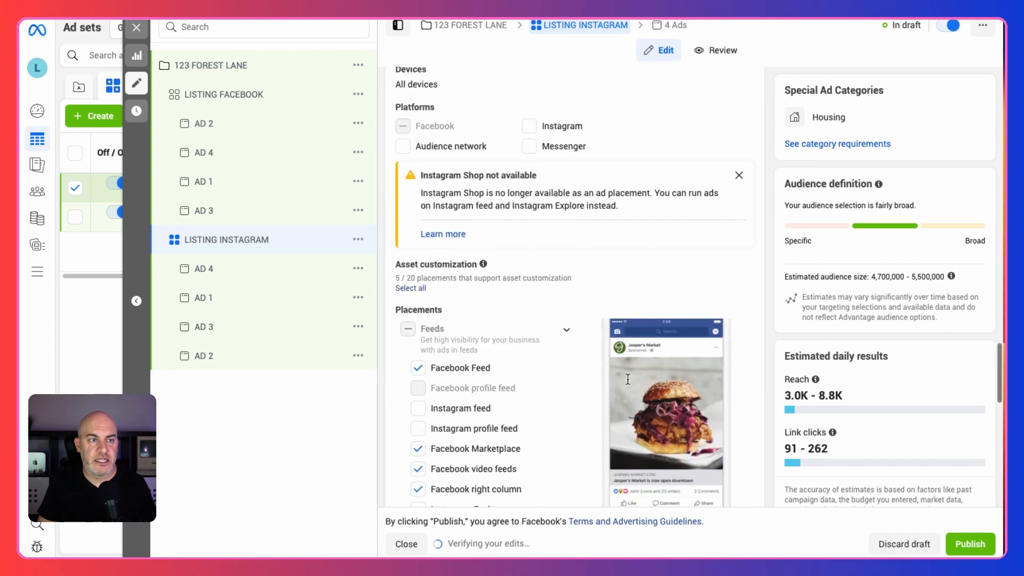
{"action": "left_click", "coordinate": [531, 128]}
{"action": "scroll", "coordinate": [411, 128], "scroll_direction": "down", "scroll_amount": 2}
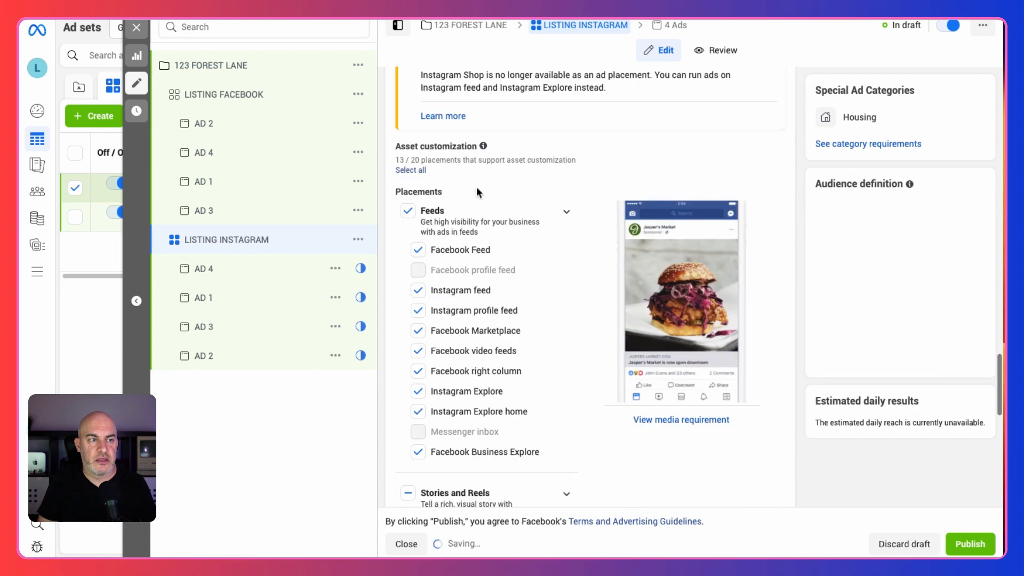
{"action": "scroll", "coordinate": [476, 192], "scroll_direction": "up", "scroll_amount": 4}
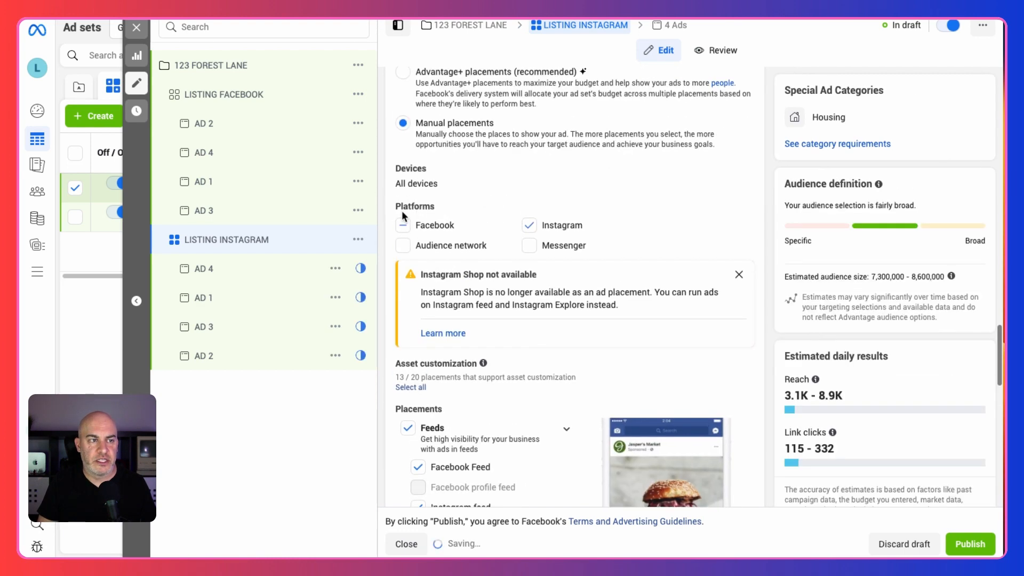
{"action": "left_click", "coordinate": [403, 229]}
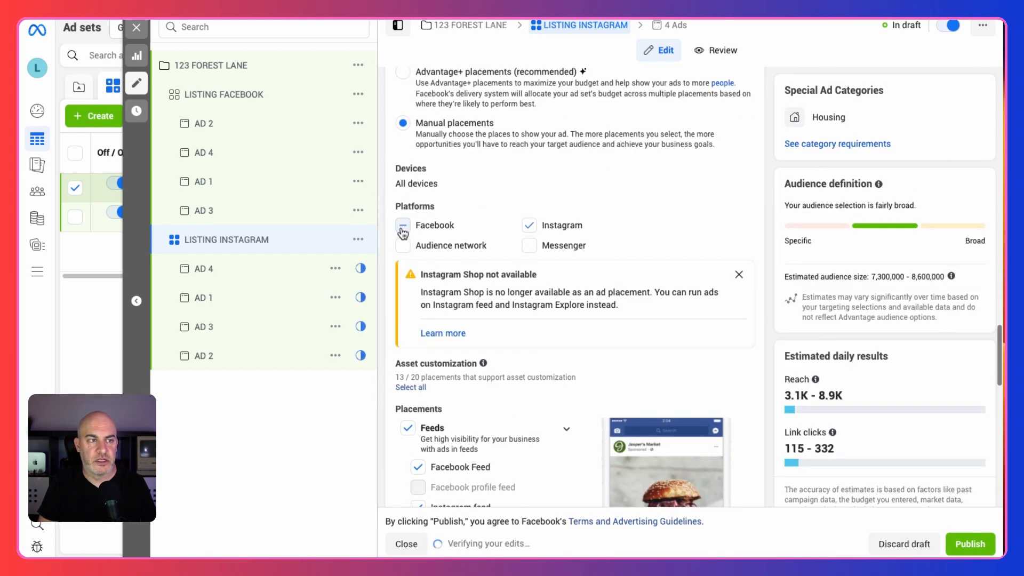
{"action": "left_click", "coordinate": [403, 227]}
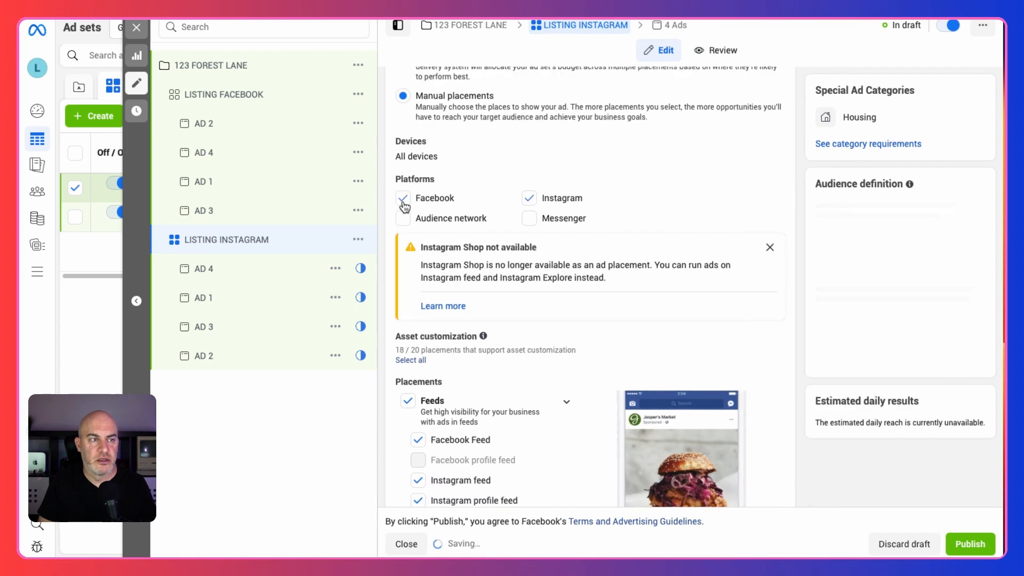
{"action": "left_click", "coordinate": [441, 234]}
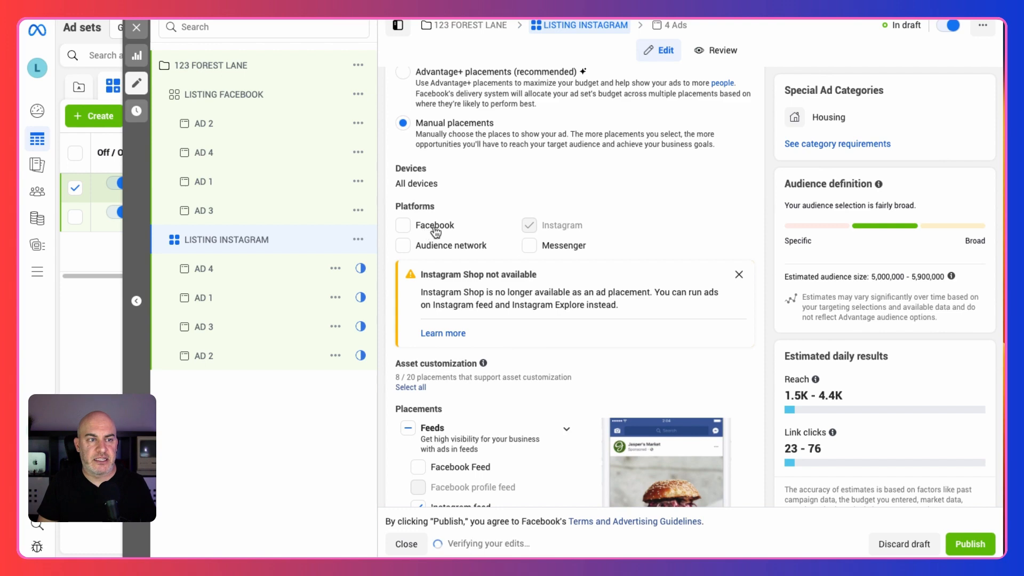
- Deselect all Stories and Reels, in-stream and search results placements, leaving only the Instagram feed and Explore placements
{"action": "scroll", "coordinate": [573, 353], "scroll_direction": "down", "scroll_amount": 8}
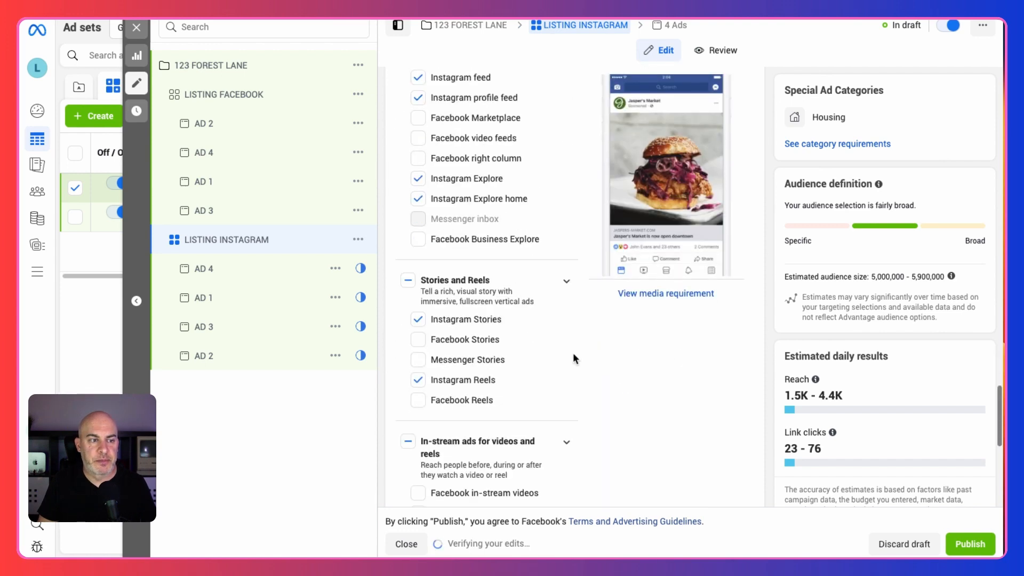
{"action": "left_click", "coordinate": [409, 275]}
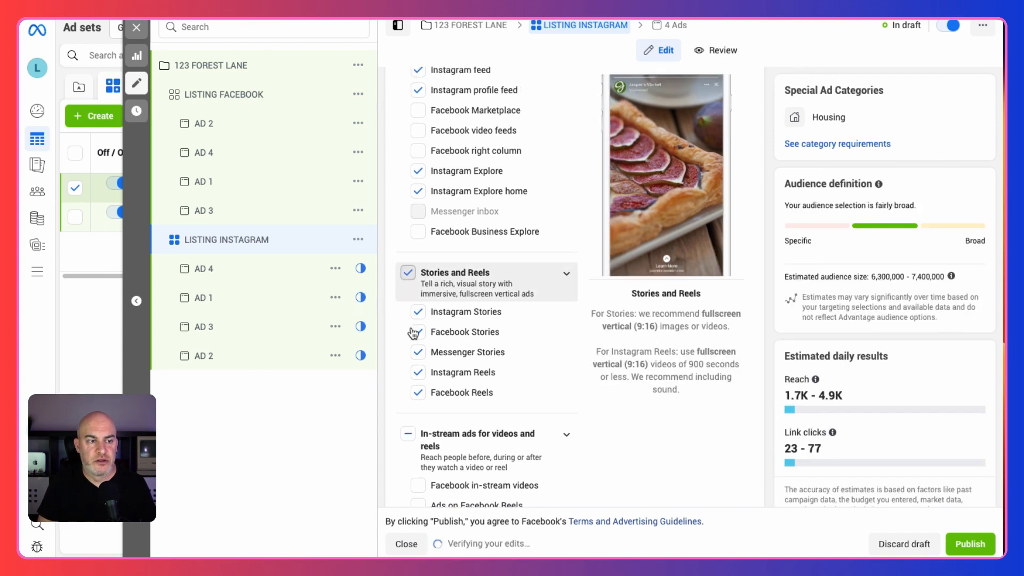
{"action": "scroll", "coordinate": [411, 361], "scroll_direction": "down", "scroll_amount": 1}
{"action": "scroll", "coordinate": [411, 361], "scroll_direction": "down", "scroll_amount": 4}
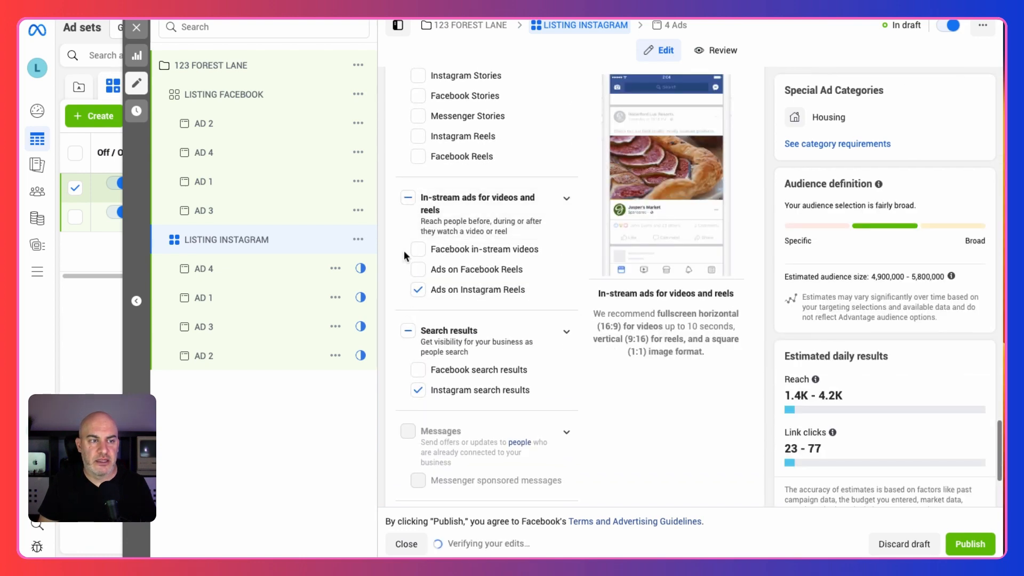
{"action": "left_click", "coordinate": [408, 202]}
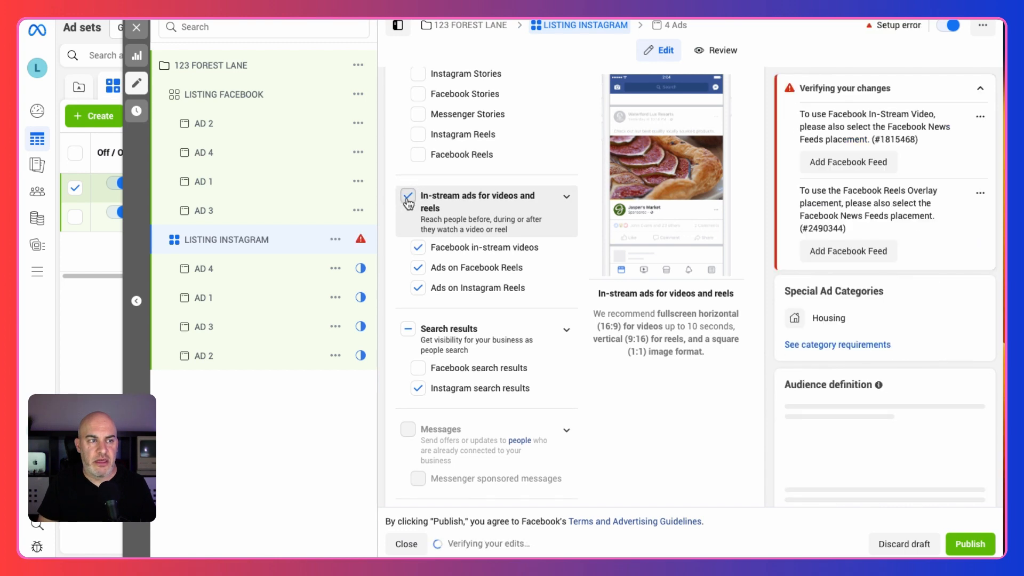
{"action": "left_click", "coordinate": [408, 211]}
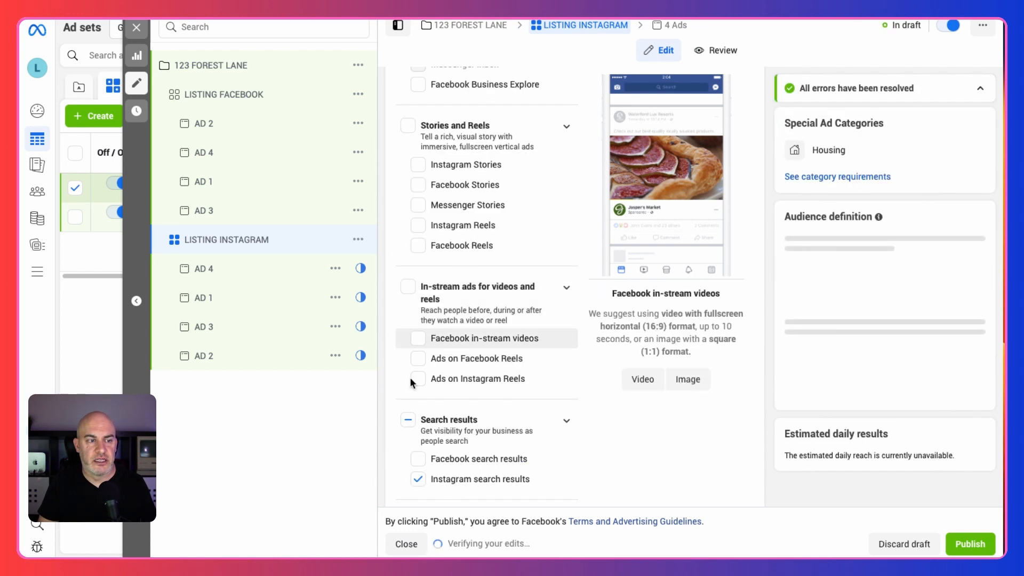
{"action": "left_click", "coordinate": [418, 481]}
{"action": "scroll", "coordinate": [583, 453], "scroll_direction": "down", "scroll_amount": 2}
{"action": "scroll", "coordinate": [582, 453], "scroll_direction": "down", "scroll_amount": 3}
{"action": "scroll", "coordinate": [583, 452], "scroll_direction": "up", "scroll_amount": 5}
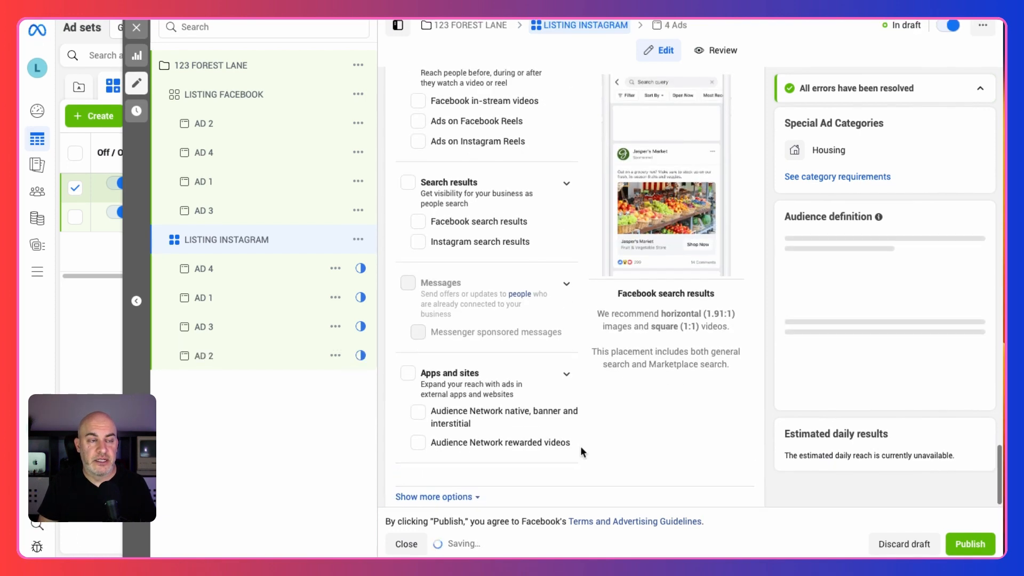
- Set the LISTING INSTAGRAM ad set's daily budget to $5.00
{"action": "scroll", "coordinate": [580, 446], "scroll_direction": "up", "scroll_amount": 5}
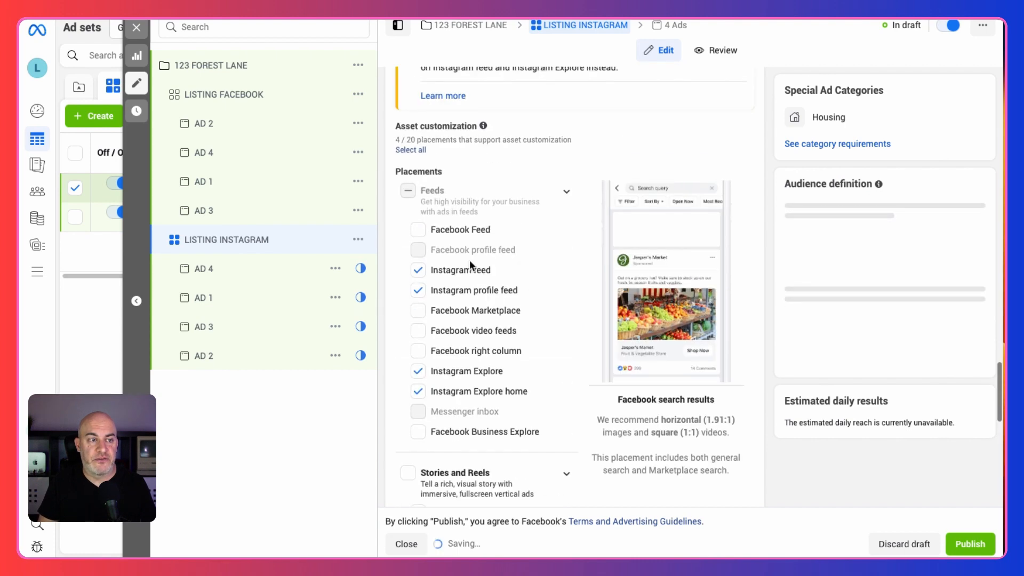
{"action": "scroll", "coordinate": [522, 289], "scroll_direction": "up", "scroll_amount": 7}
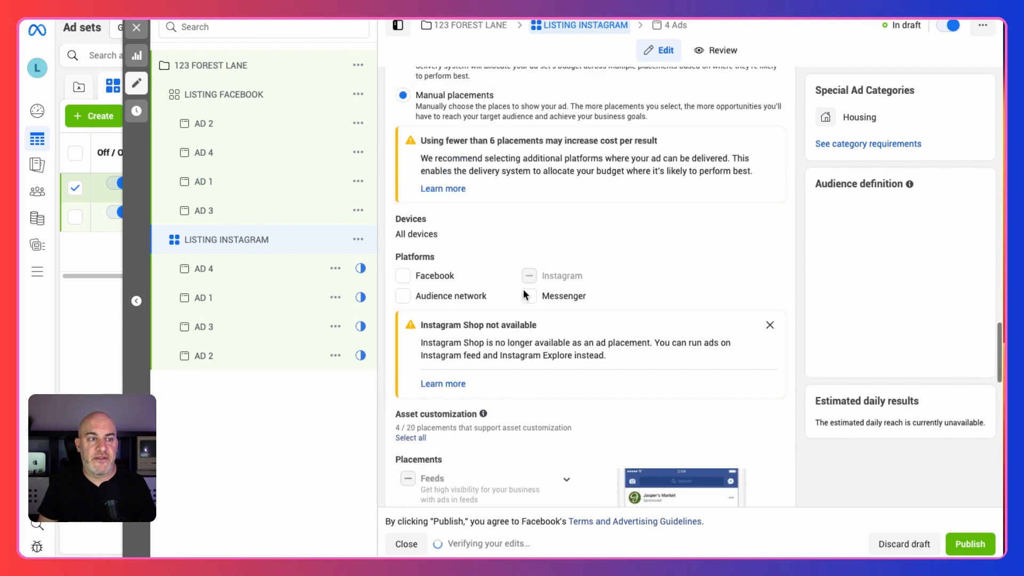
{"action": "scroll", "coordinate": [523, 289], "scroll_direction": "up", "scroll_amount": 10}
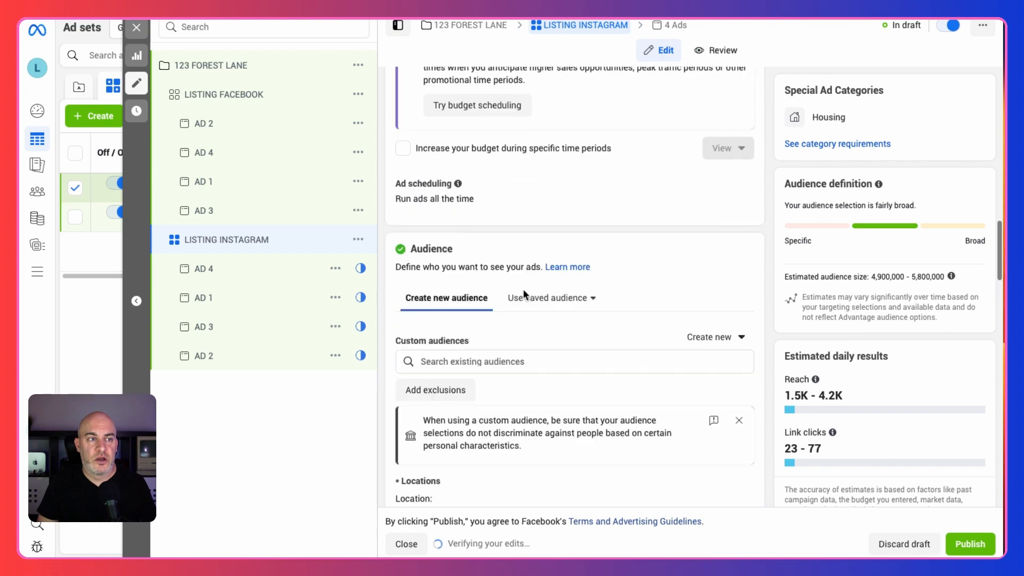
{"action": "scroll", "coordinate": [523, 289], "scroll_direction": "up", "scroll_amount": 8}
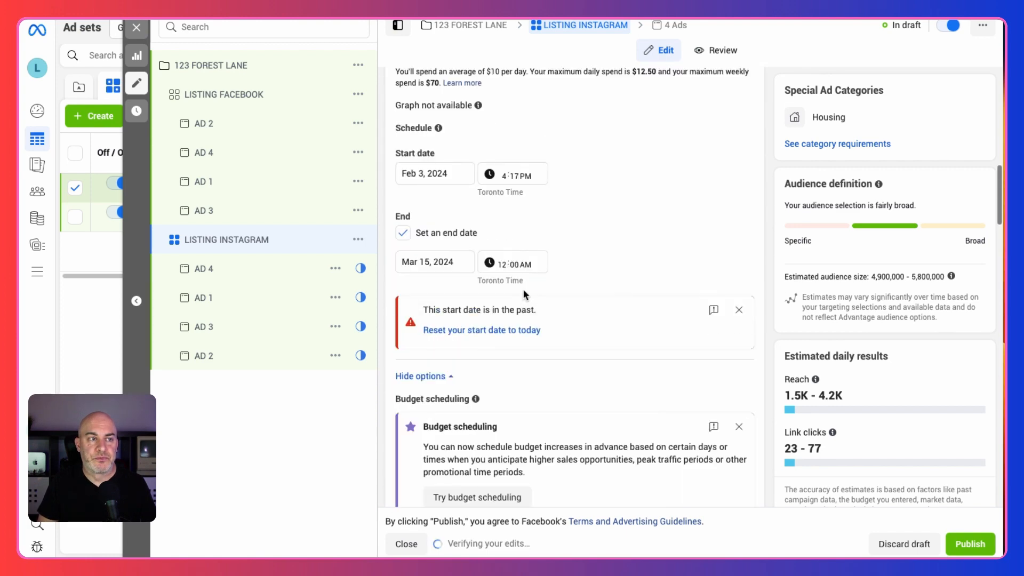
{"action": "scroll", "coordinate": [528, 303], "scroll_direction": "up", "scroll_amount": 1}
{"action": "double_click", "coordinate": [504, 139]}
{"action": "triple_click", "coordinate": [504, 138]}
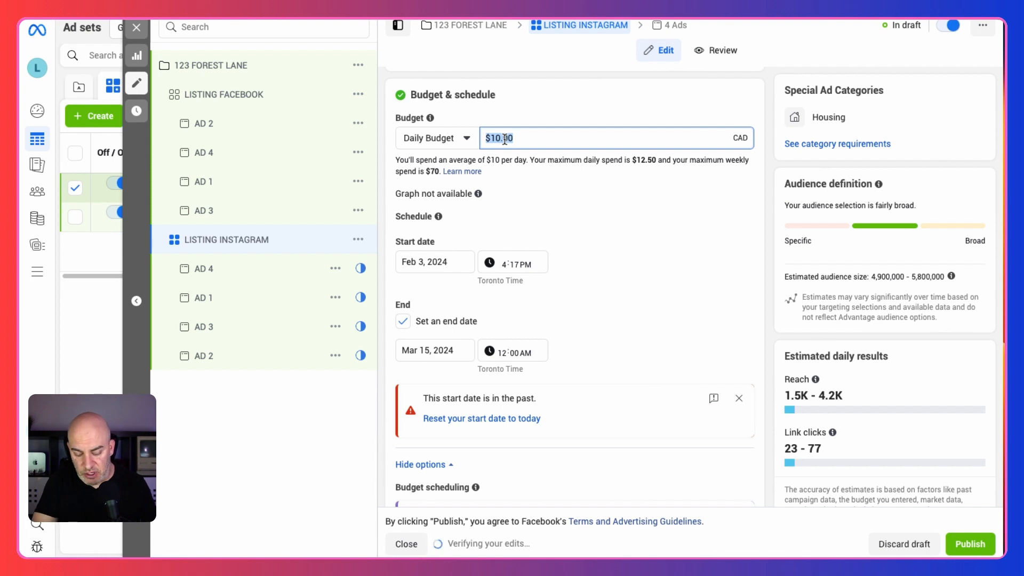
{"action": "type", "text": "5"}
{"action": "key", "text": "Tab"}
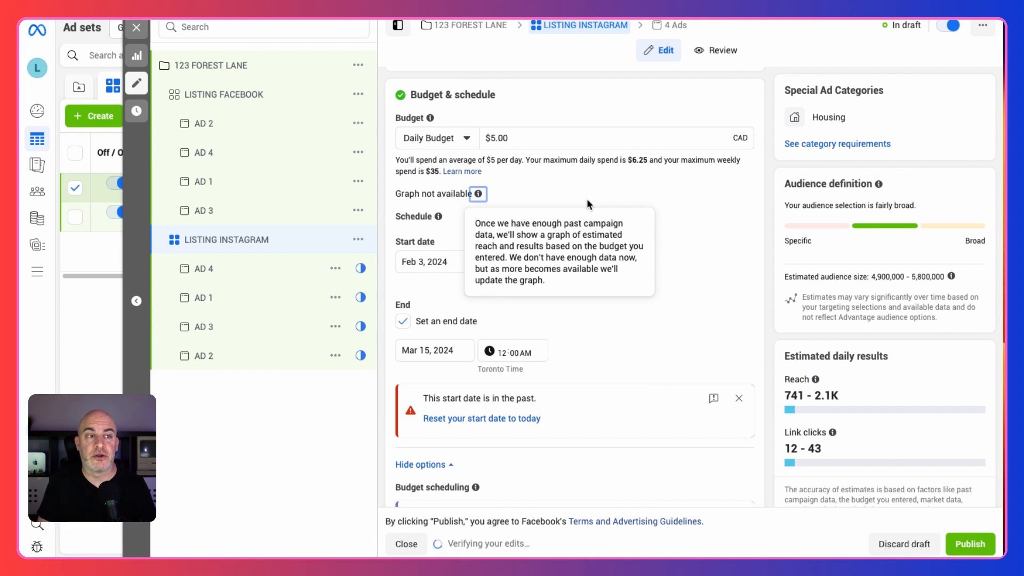
{"action": "left_click", "coordinate": [696, 184]}
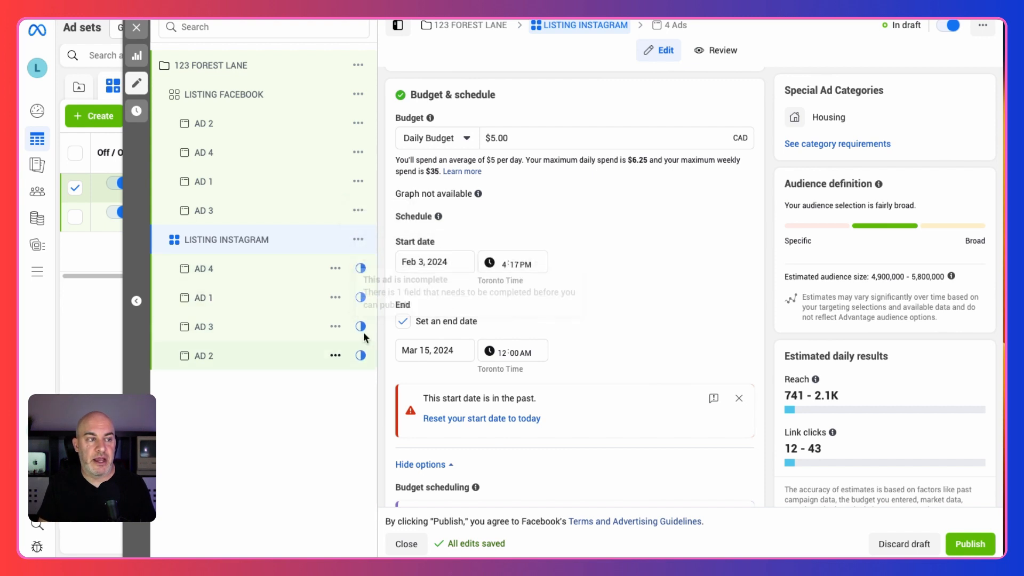
- Select going_social as the Instagram account for AD 1 and AD 3 in the LISTING INSTAGRAM ad set
{"action": "left_click", "coordinate": [218, 300]}
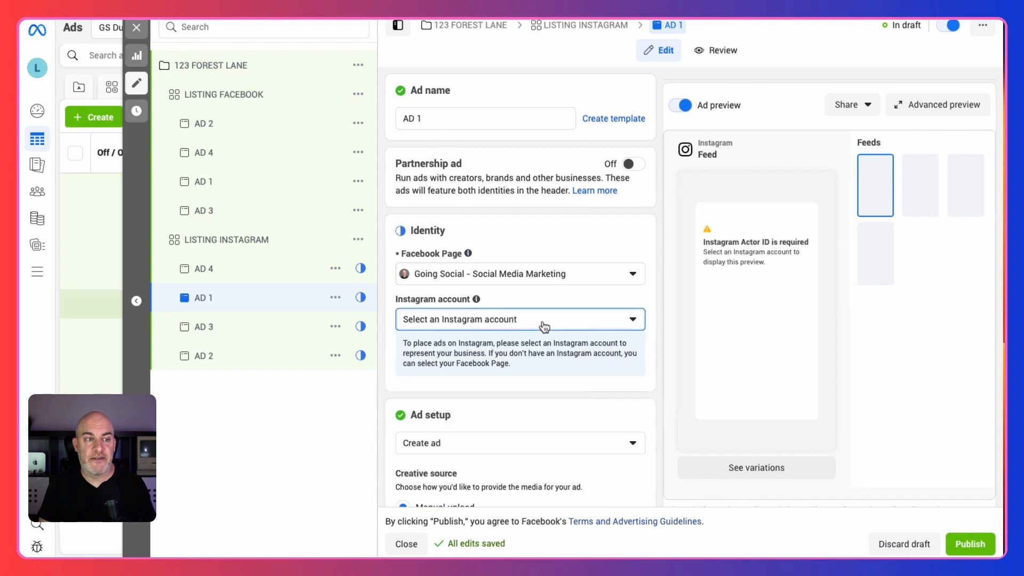
{"action": "left_click", "coordinate": [633, 321]}
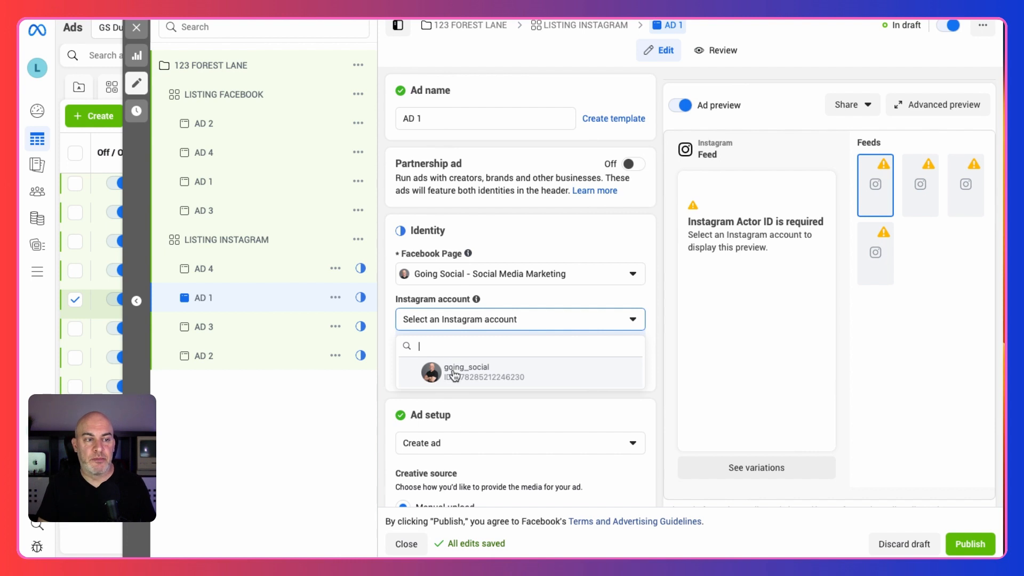
{"action": "left_click", "coordinate": [454, 374]}
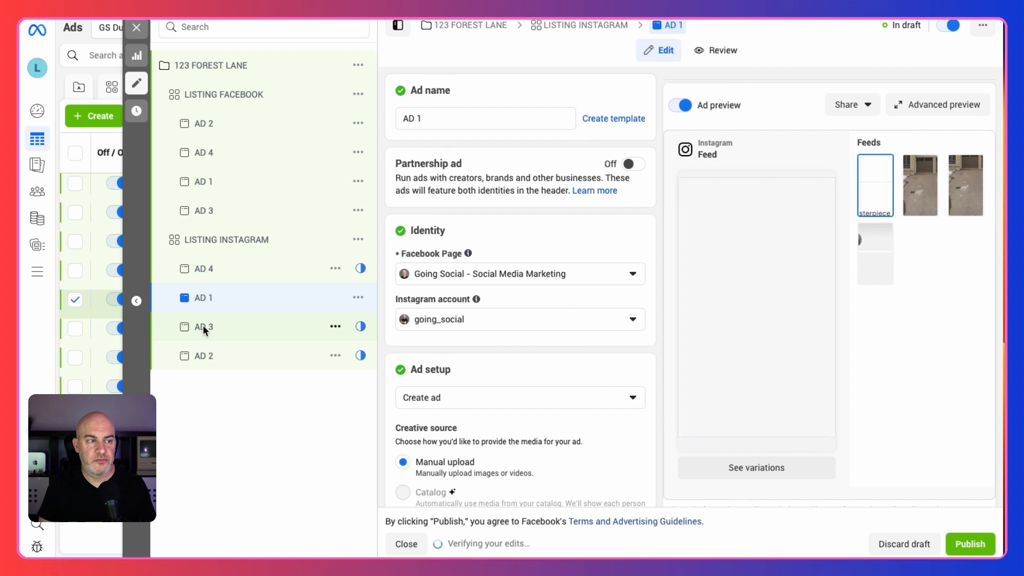
{"action": "left_click", "coordinate": [202, 326]}
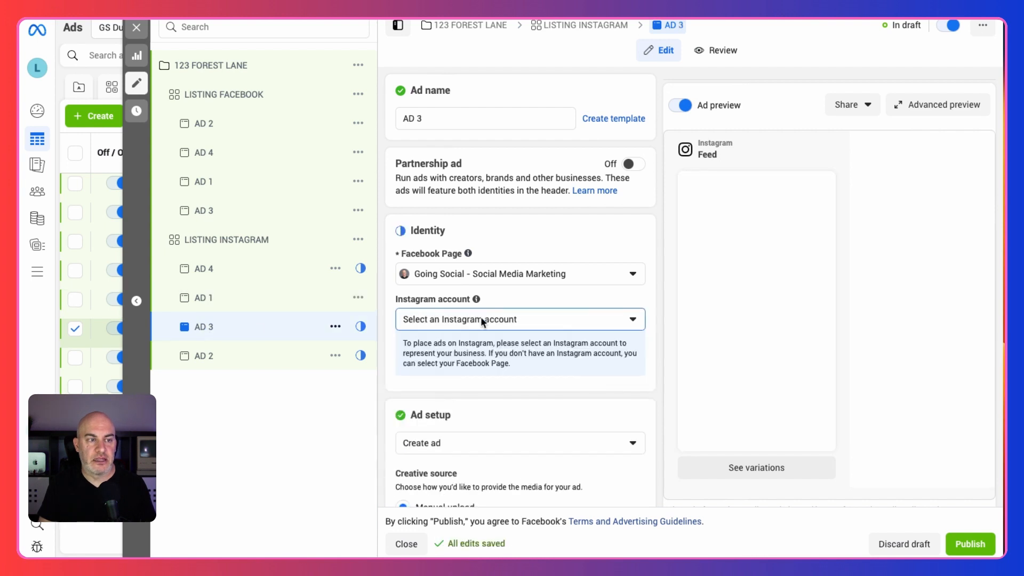
{"action": "left_click", "coordinate": [462, 320]}
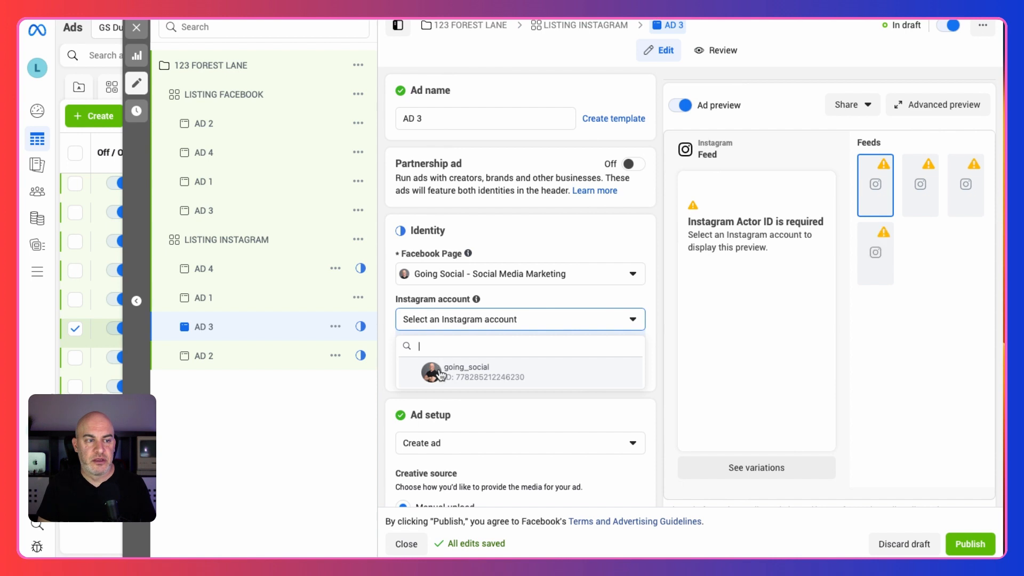
{"action": "left_click", "coordinate": [467, 372]}
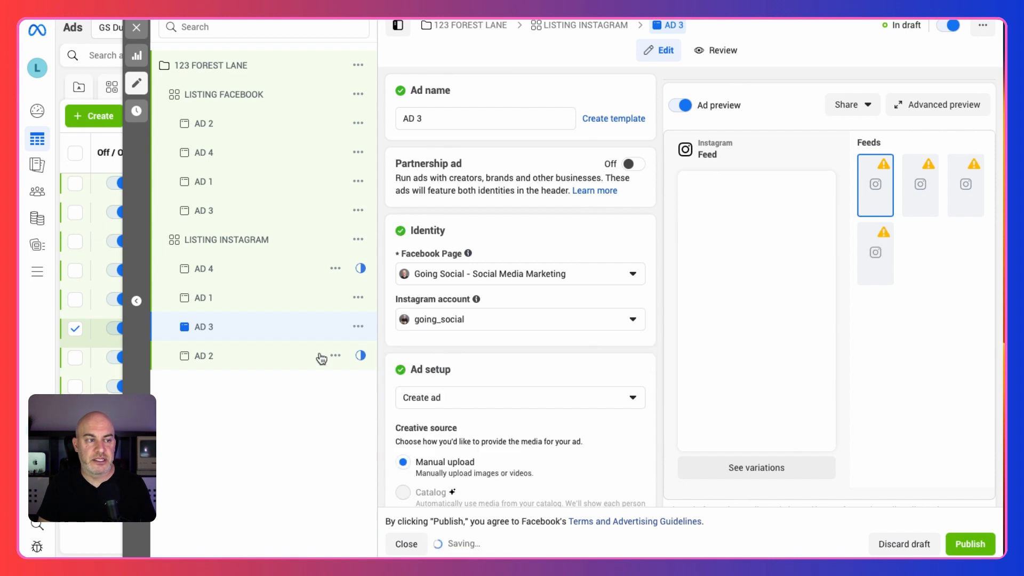
- Select going_social as the Instagram account for AD 2 and AD 4 in the LISTING INSTAGRAM ad set
{"action": "left_click", "coordinate": [282, 361]}
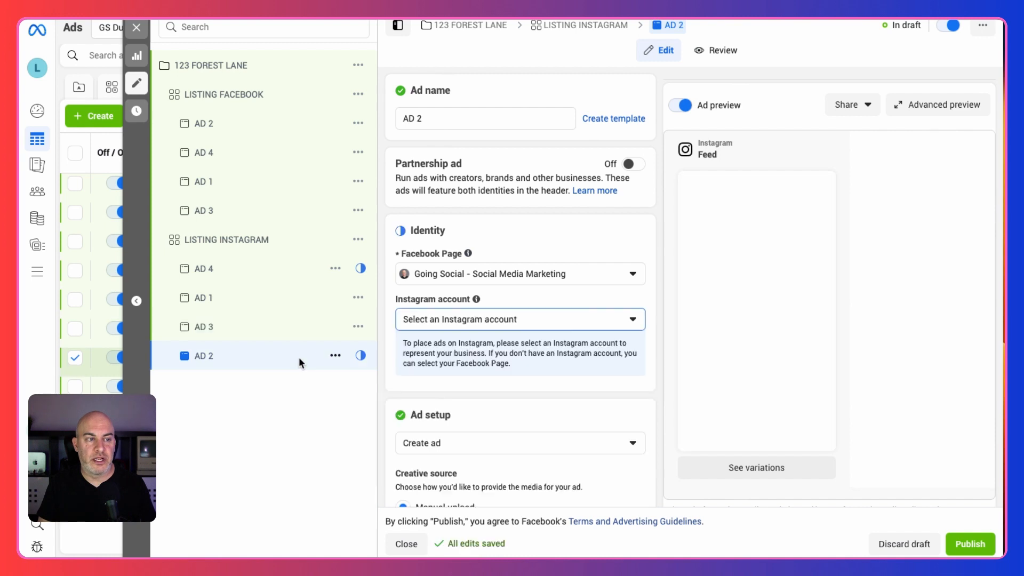
{"action": "left_click", "coordinate": [481, 320]}
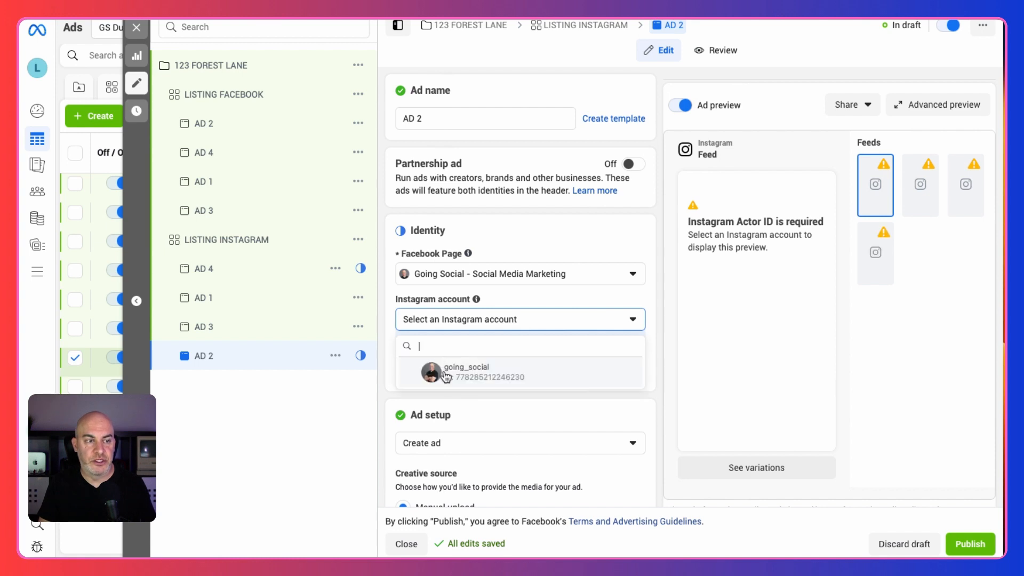
{"action": "left_click", "coordinate": [447, 373]}
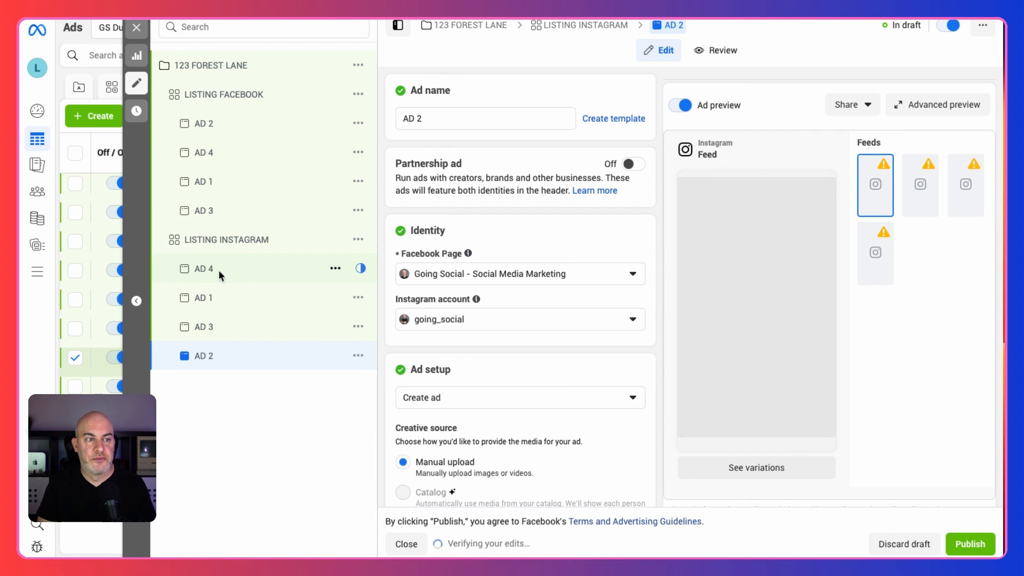
{"action": "left_click", "coordinate": [219, 270]}
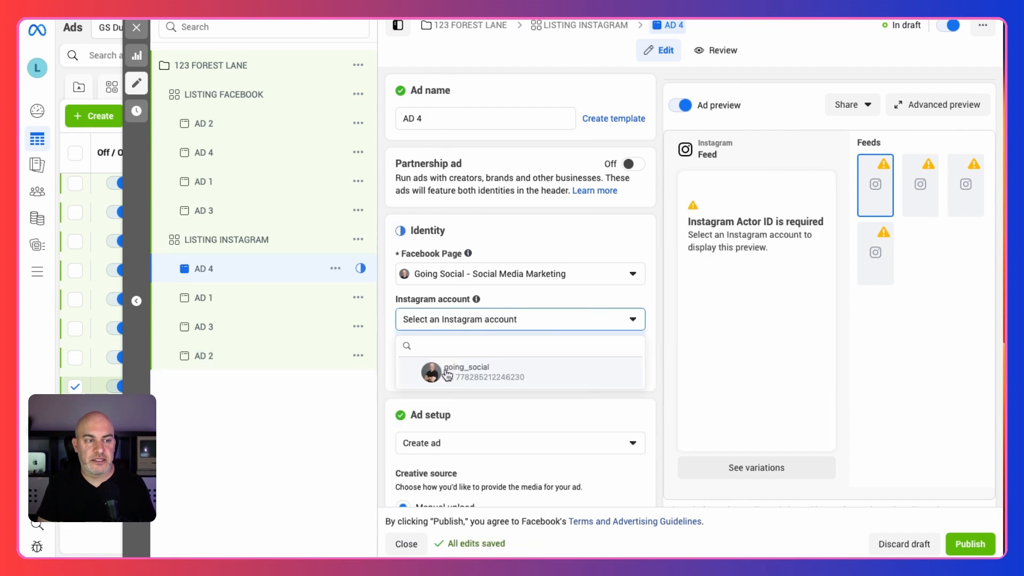
{"action": "left_click", "coordinate": [447, 372]}
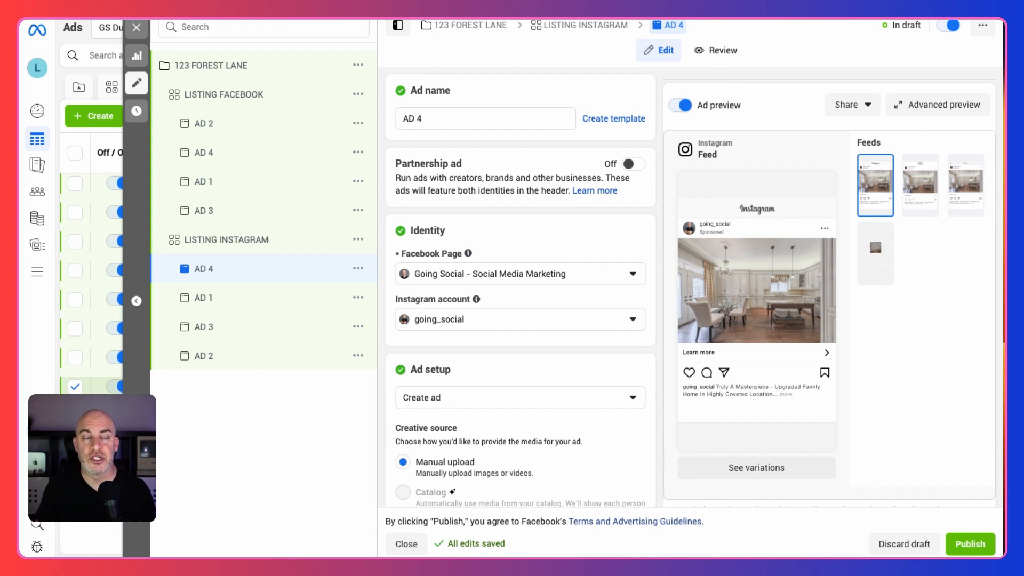
- Close the AD 4 editor without publishing the draft items and return to the campaign list
{"action": "scroll", "coordinate": [379, 443], "scroll_direction": "down", "scroll_amount": 3}
{"action": "scroll", "coordinate": [379, 442], "scroll_direction": "down", "scroll_amount": 15}
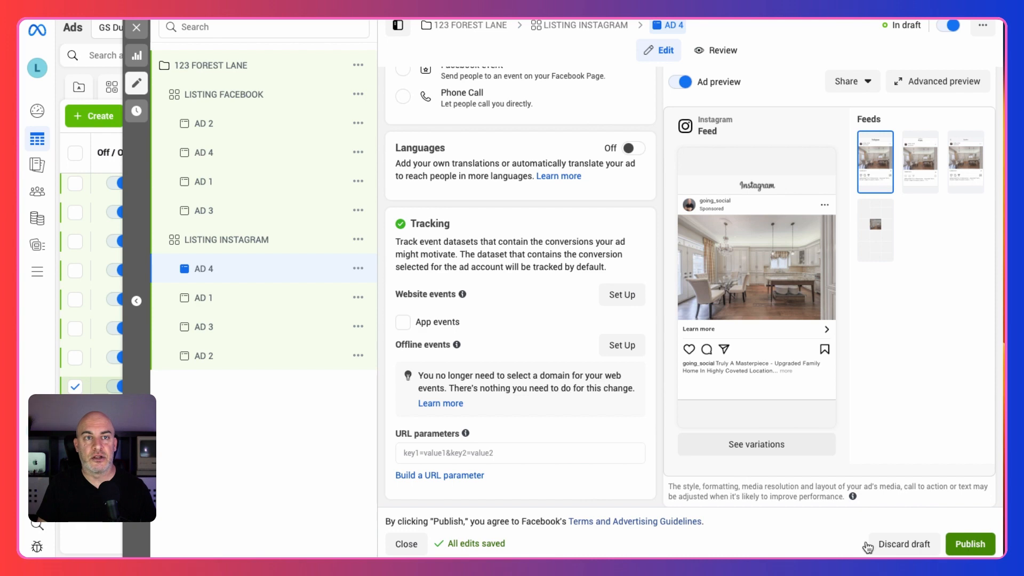
{"action": "left_click", "coordinate": [404, 544]}
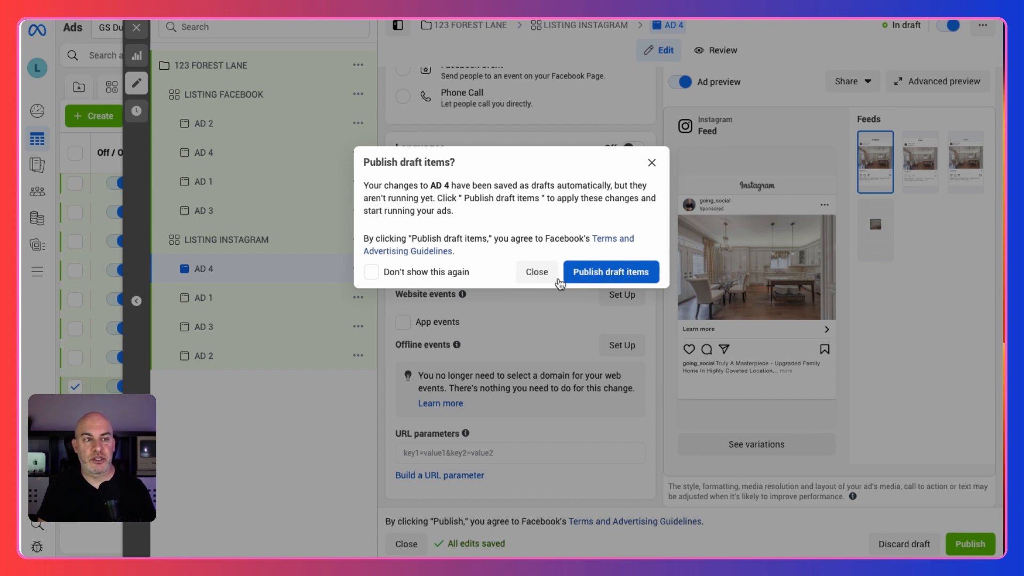
{"action": "left_click", "coordinate": [538, 278]}
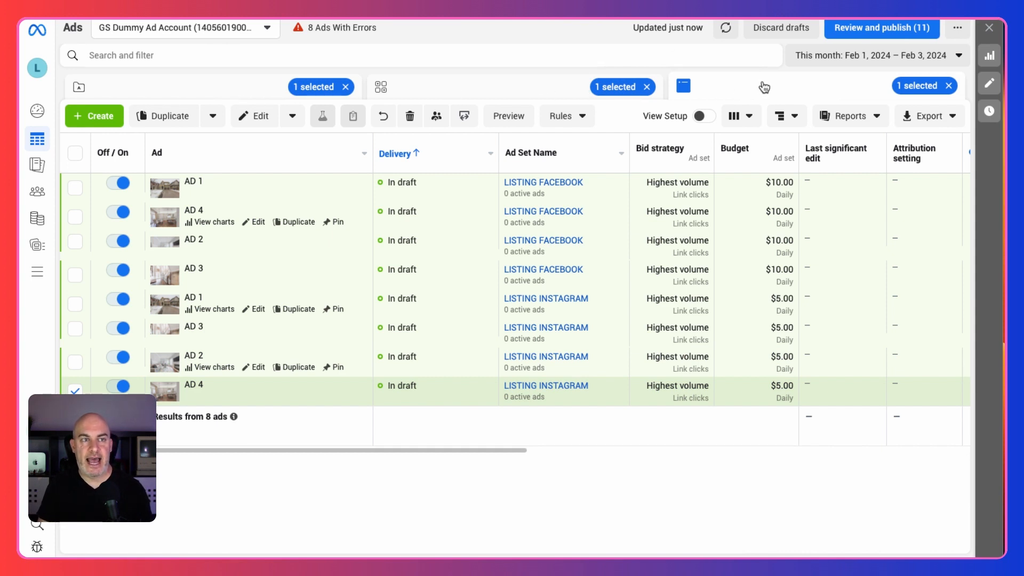
{"action": "left_click", "coordinate": [259, 94]}
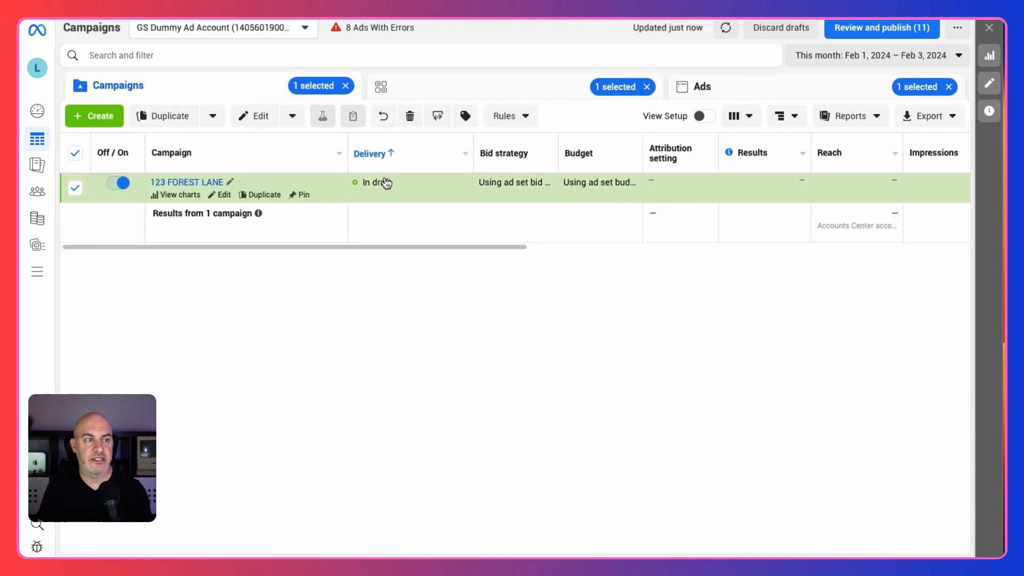
- Start publishing the drafts, proceed to the payment method options, and close the dialog without adding payment information
{"action": "left_click", "coordinate": [888, 33]}
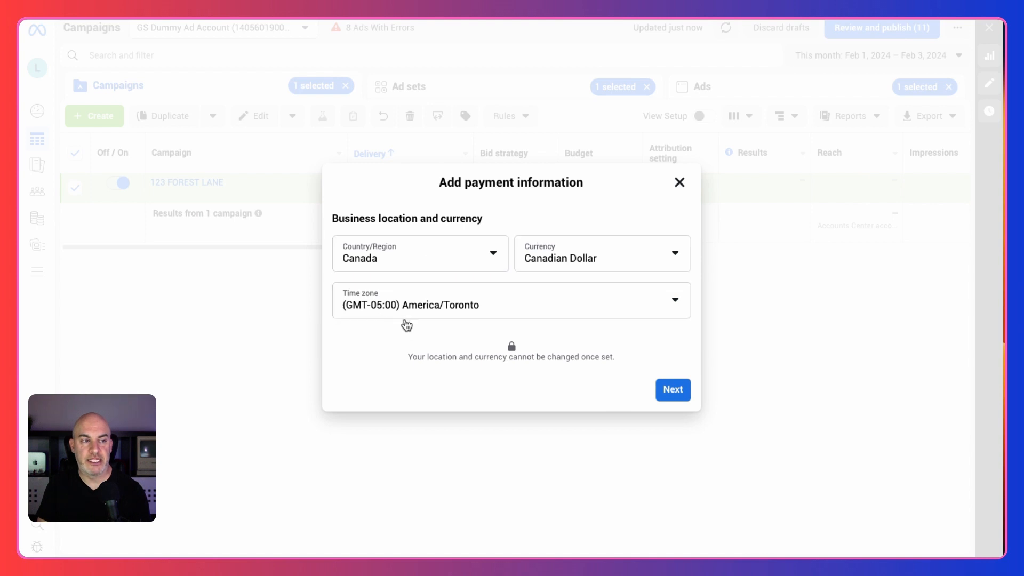
{"action": "left_click", "coordinate": [669, 391]}
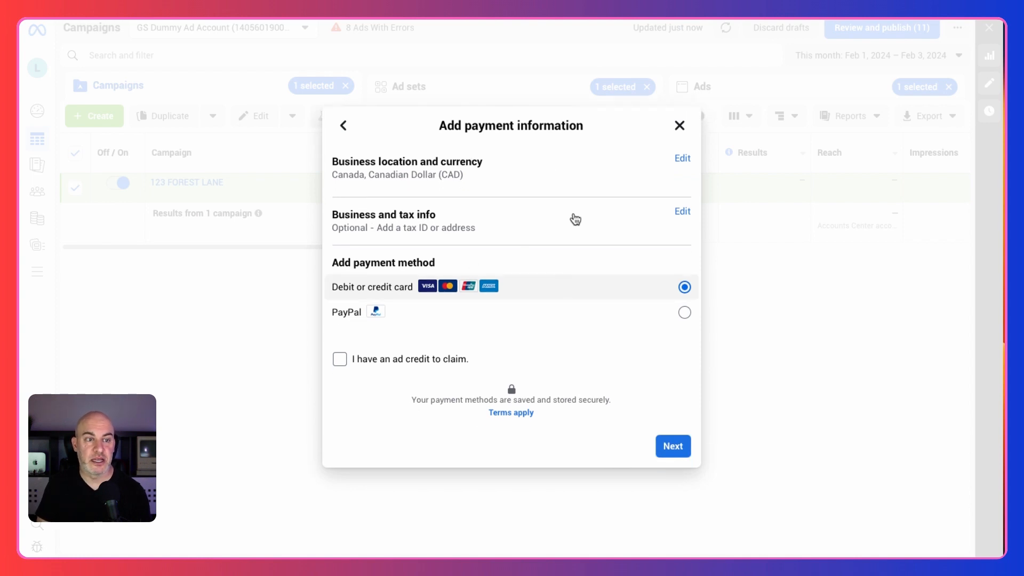
{"action": "left_click", "coordinate": [680, 127]}
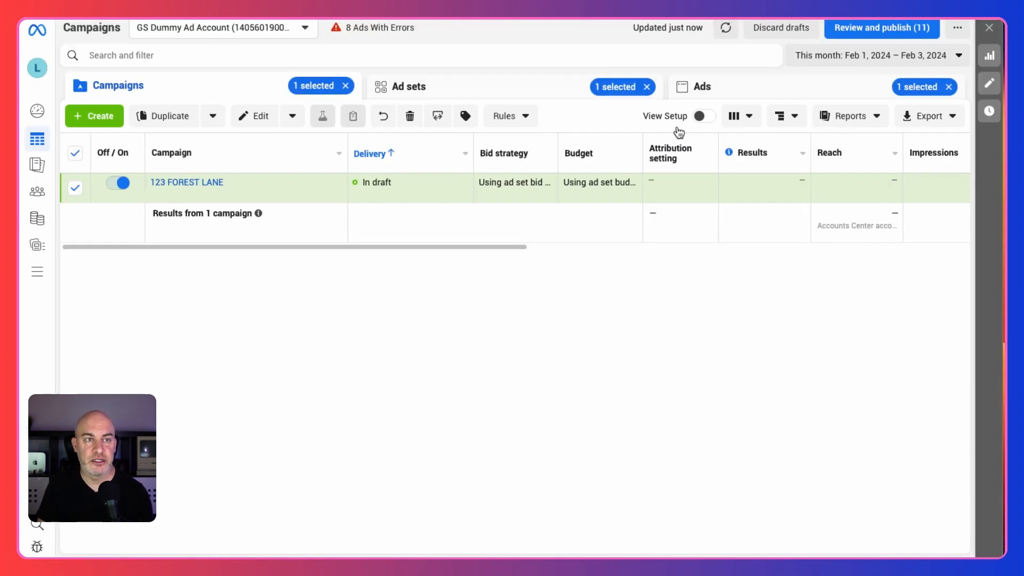